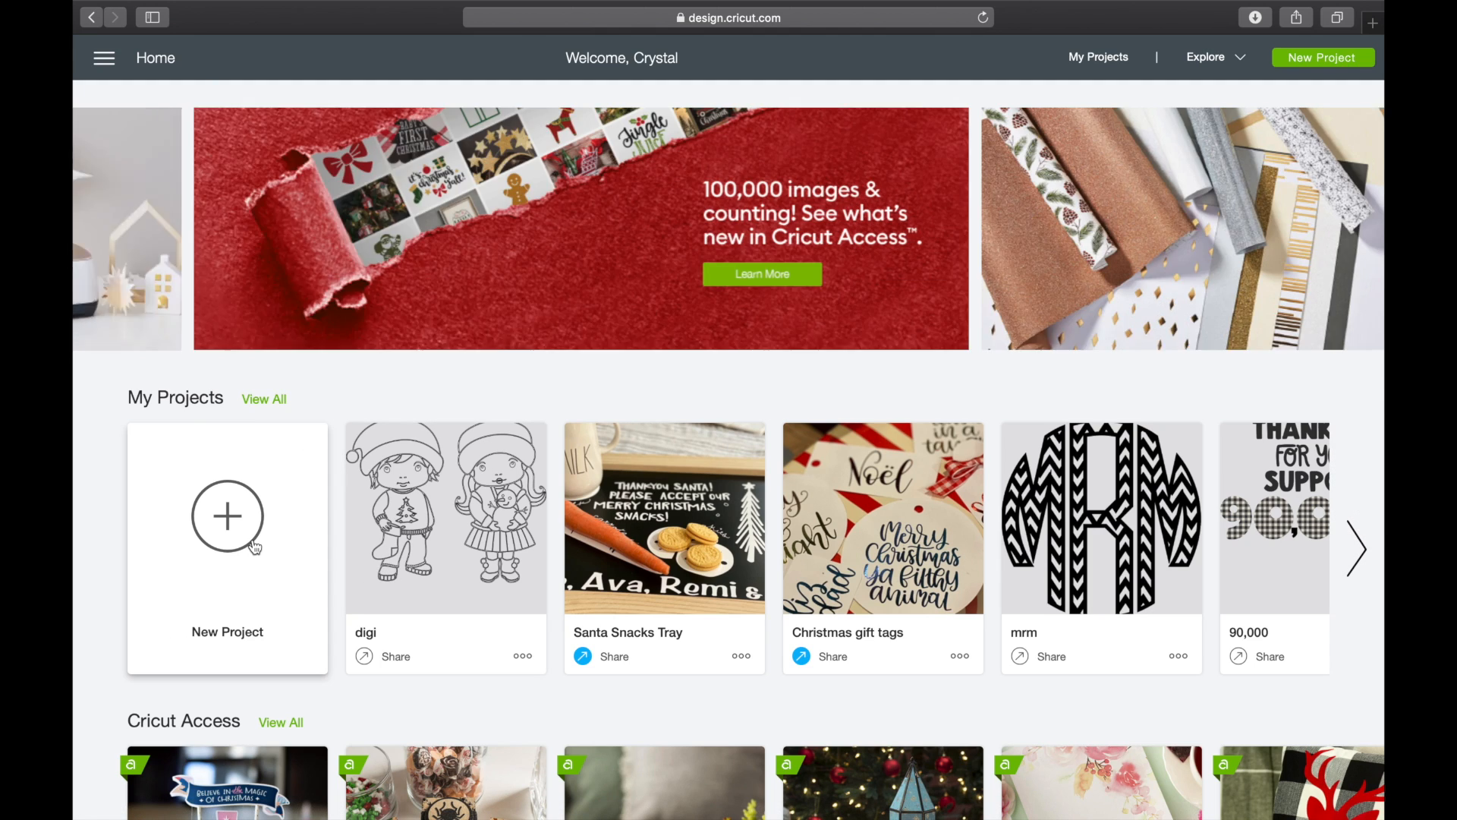
# - Start a new project, replacing the existing one with unsaved changes on the canvas
pyautogui.click(255, 547)
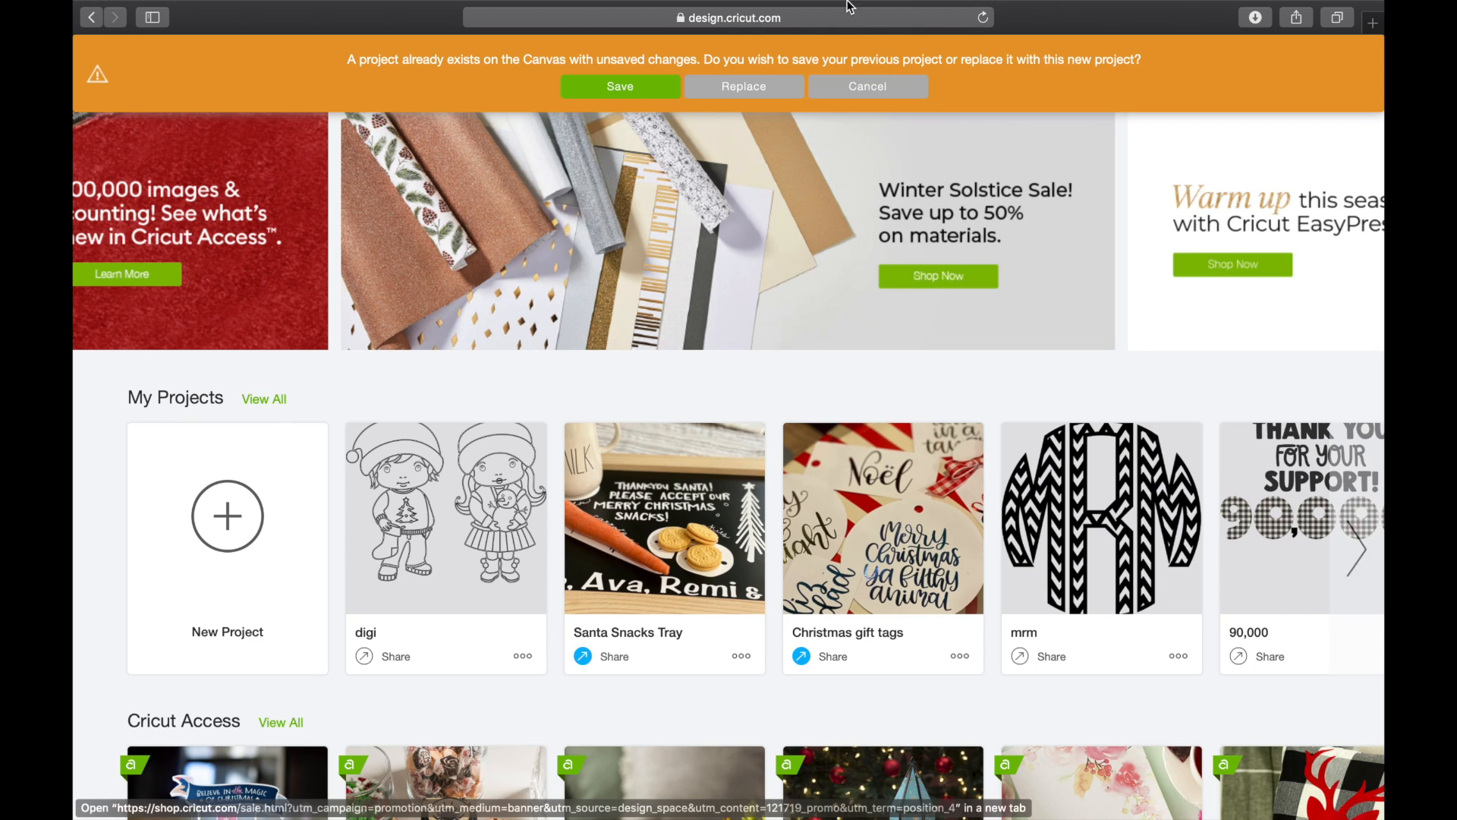
pyautogui.click(741, 95)
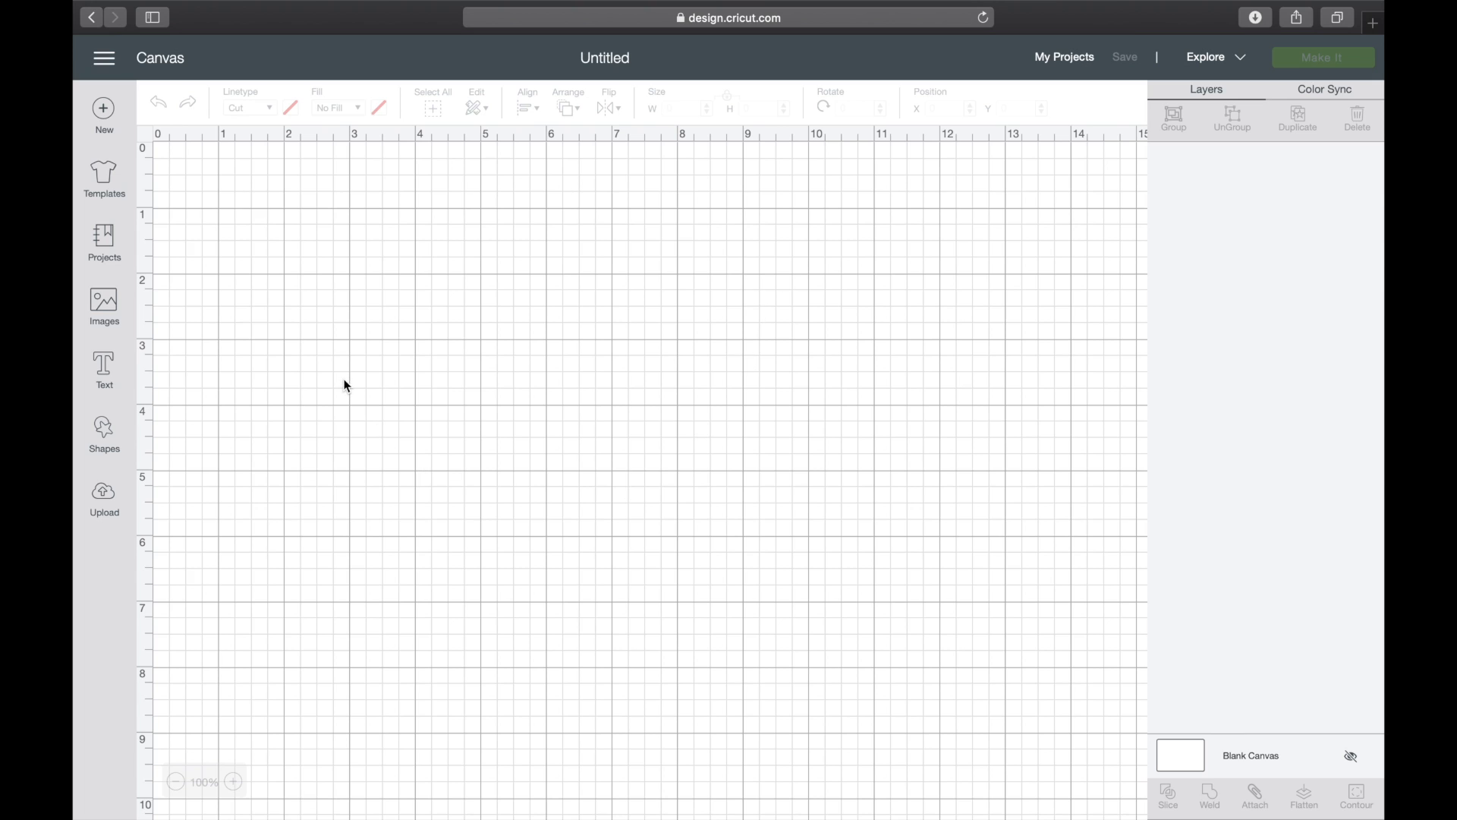
# - Cycle the canvas grid through major lines only and no lines, back to the full grid
pyautogui.click(148, 136)
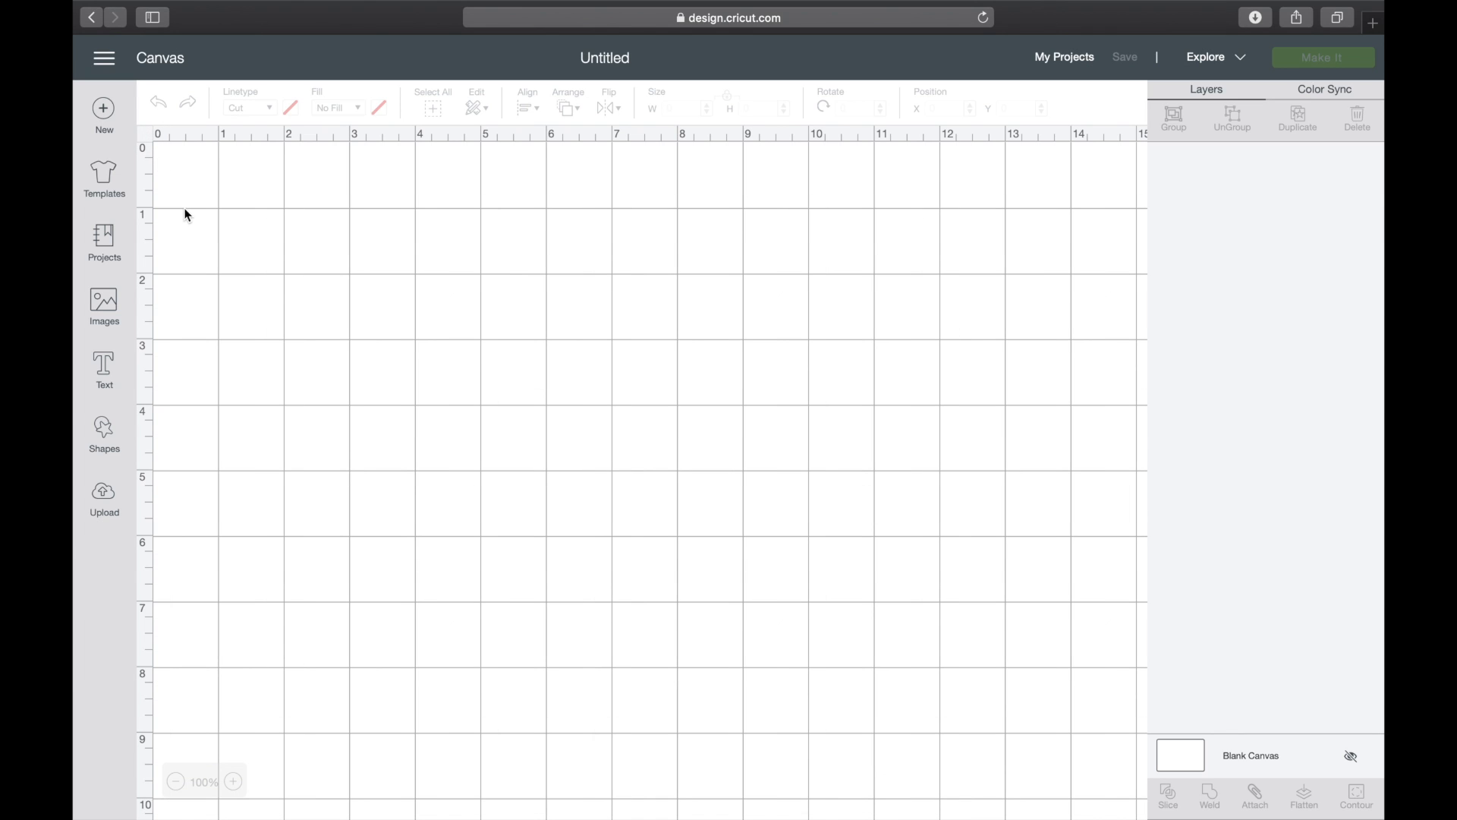
pyautogui.click(146, 138)
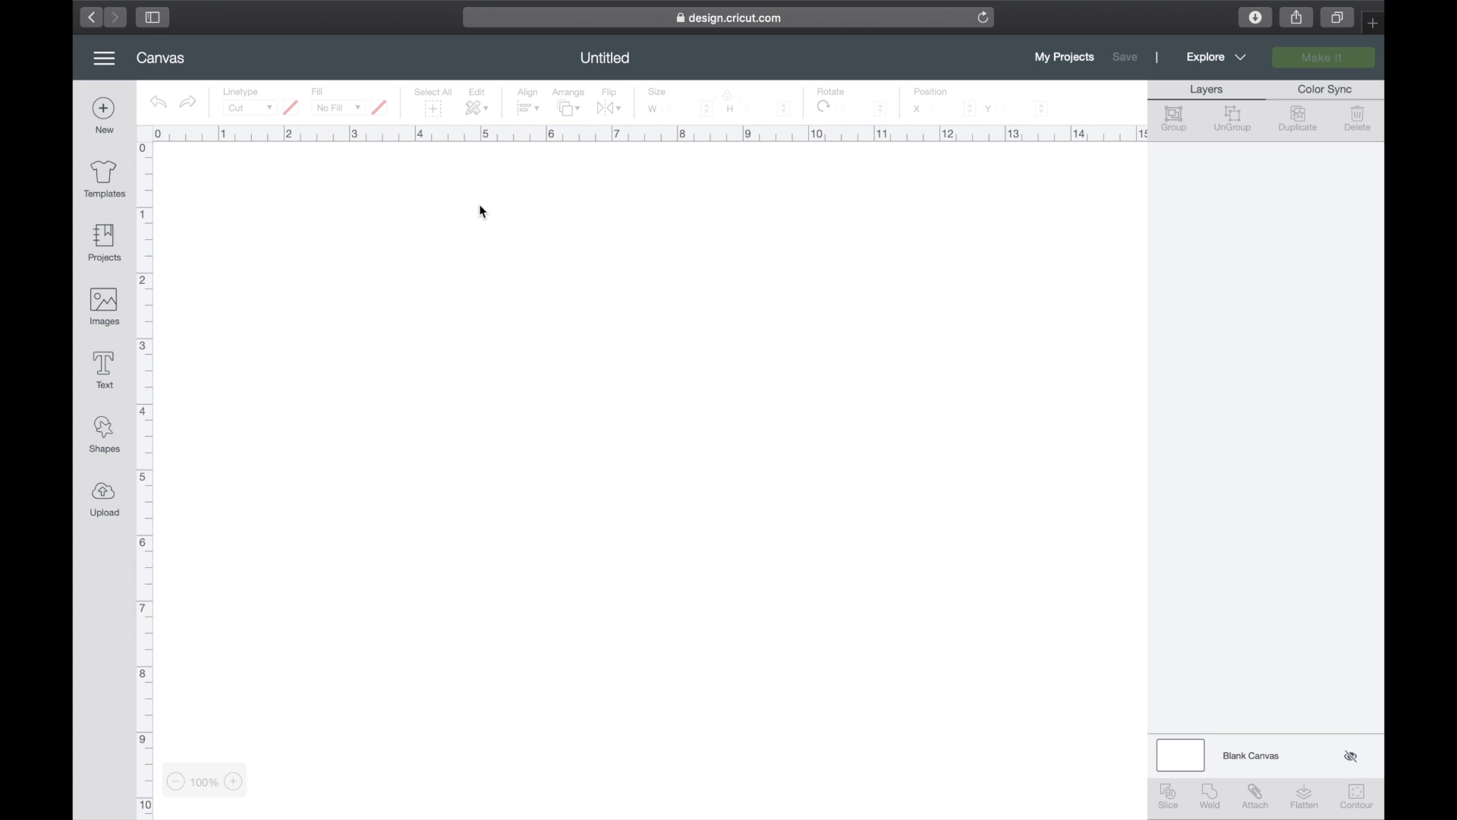
pyautogui.click(147, 141)
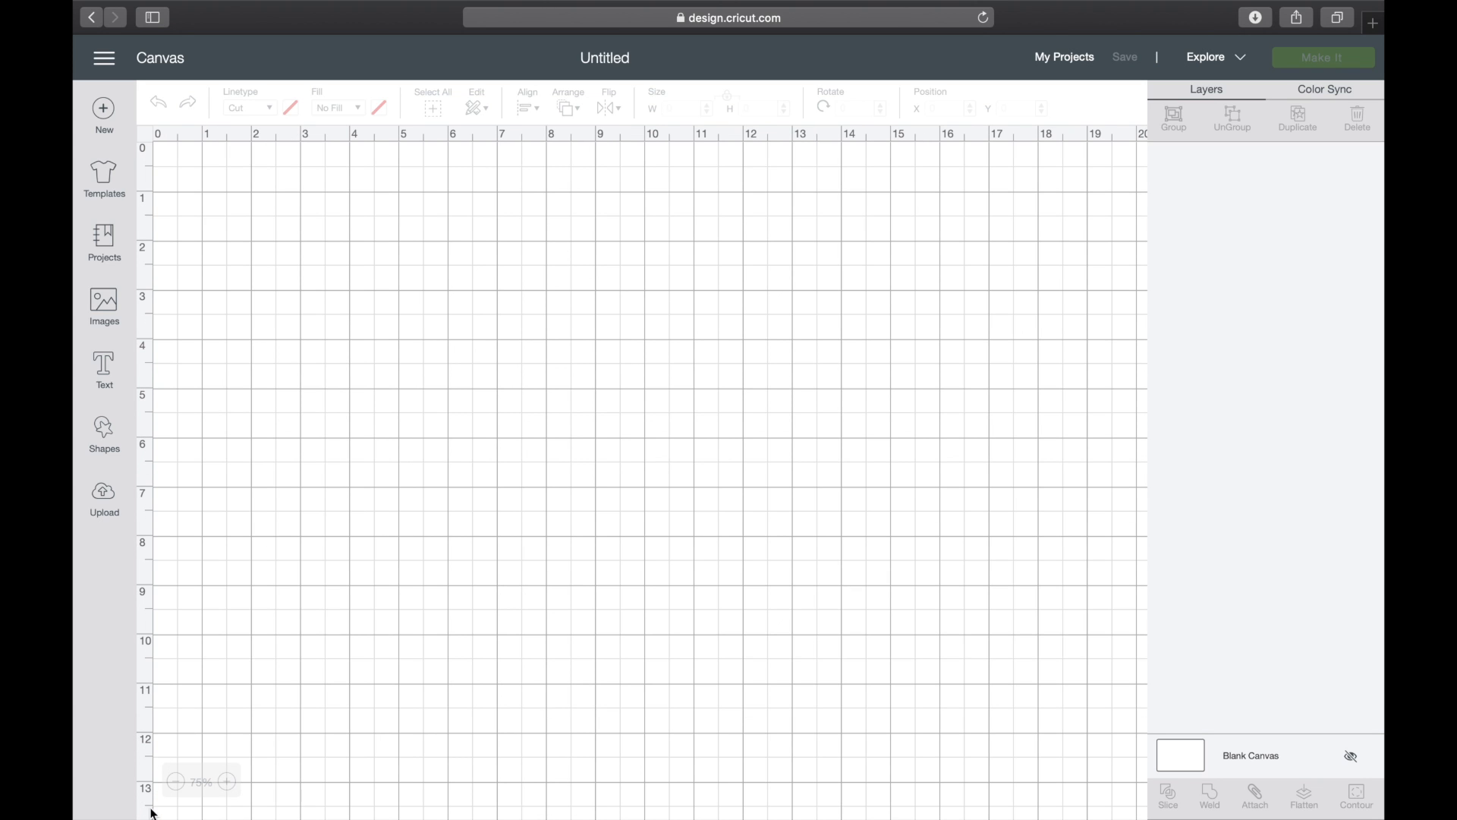
# - Inspect the blank canvas at different magnifications, enlarging it to 175% and reducing it to 50%
pyautogui.click(234, 791)
pyautogui.click(234, 790)
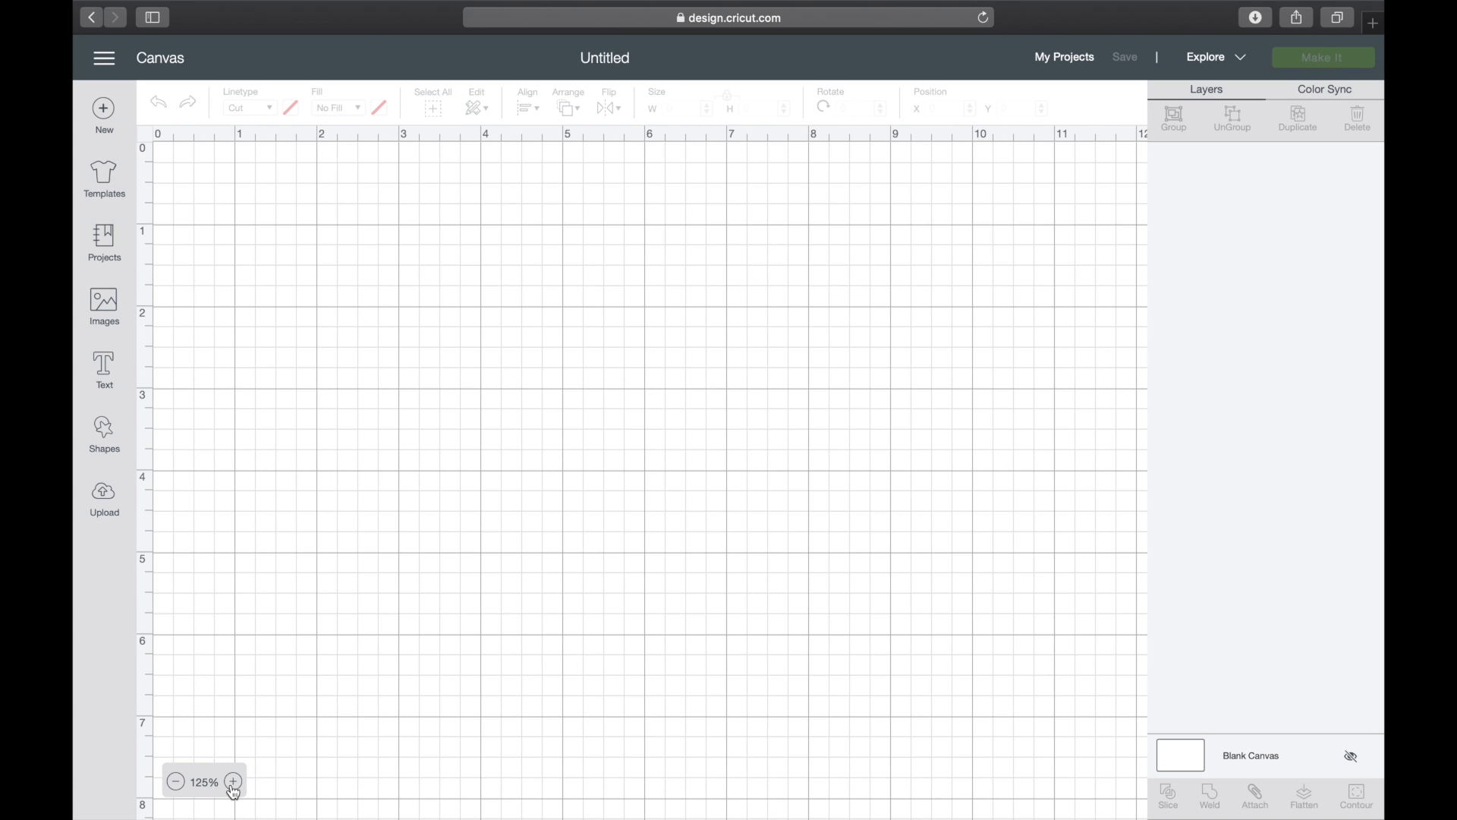
pyautogui.click(234, 791)
pyautogui.click(233, 791)
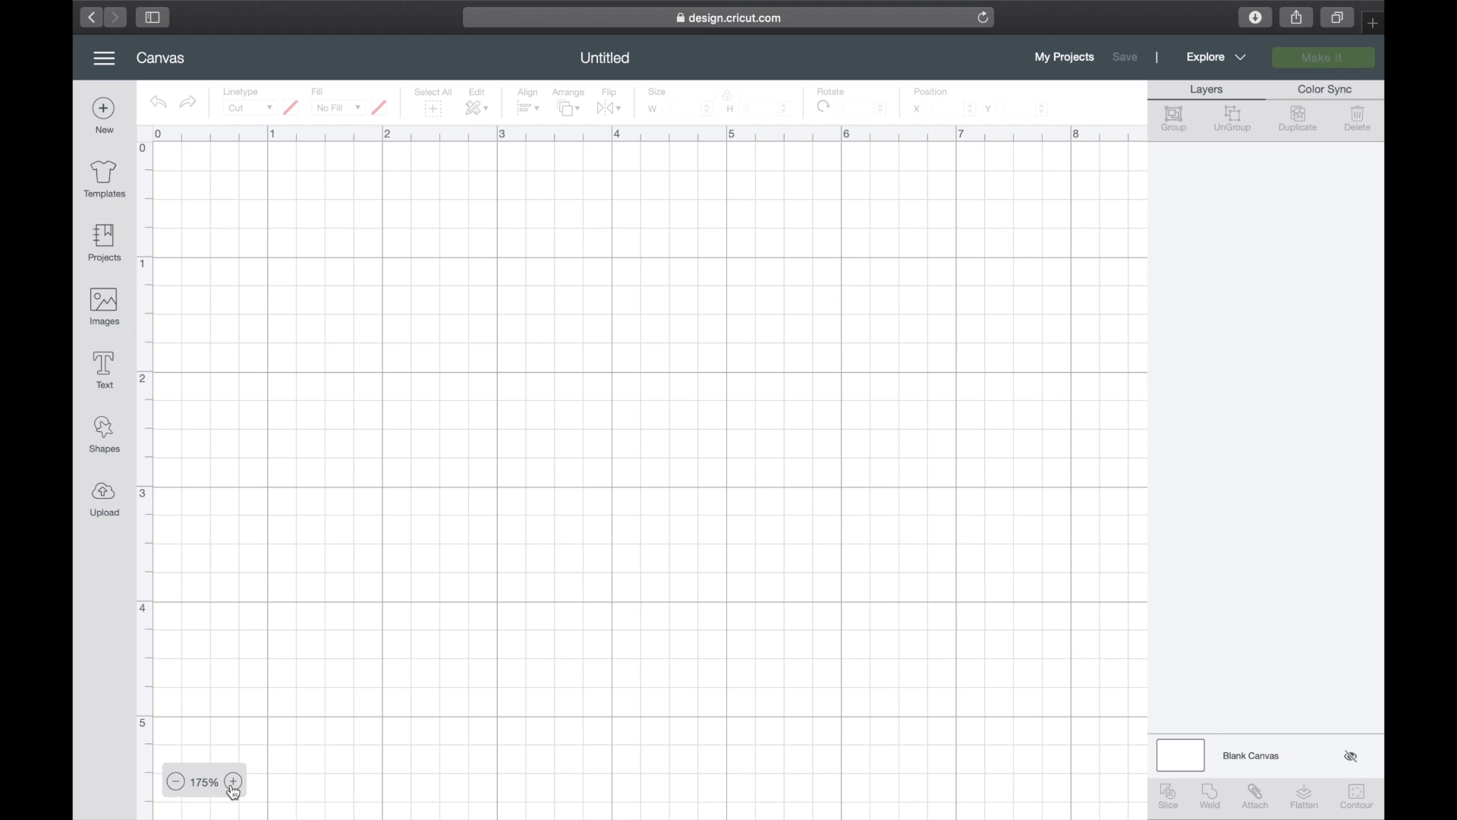
pyautogui.click(176, 790)
pyautogui.click(175, 790)
pyautogui.click(176, 790)
pyautogui.click(176, 790)
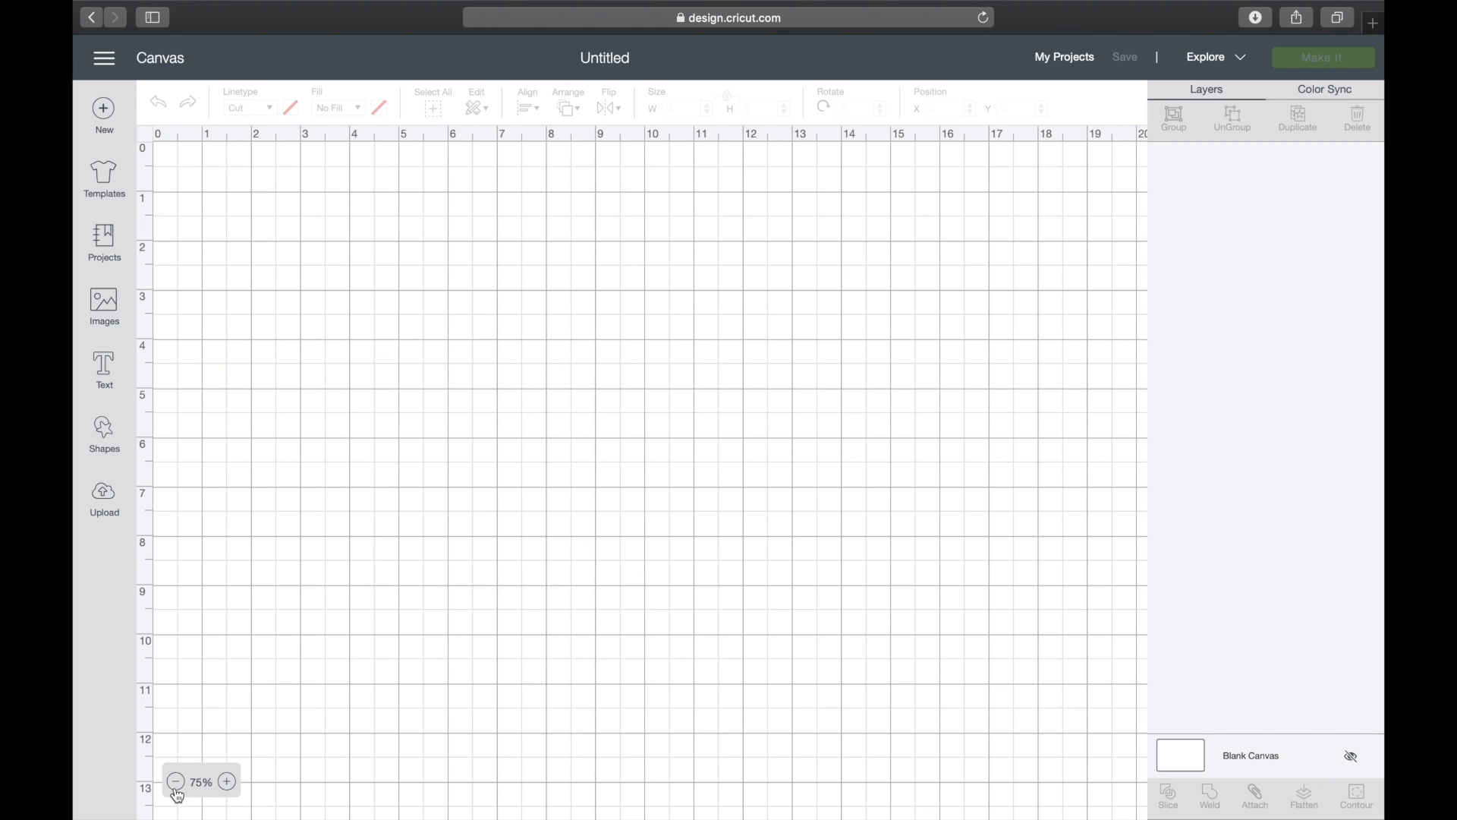
pyautogui.click(177, 792)
# - Insert the black antlered deer silhouette from the image library onto the canvas
pyautogui.click(108, 317)
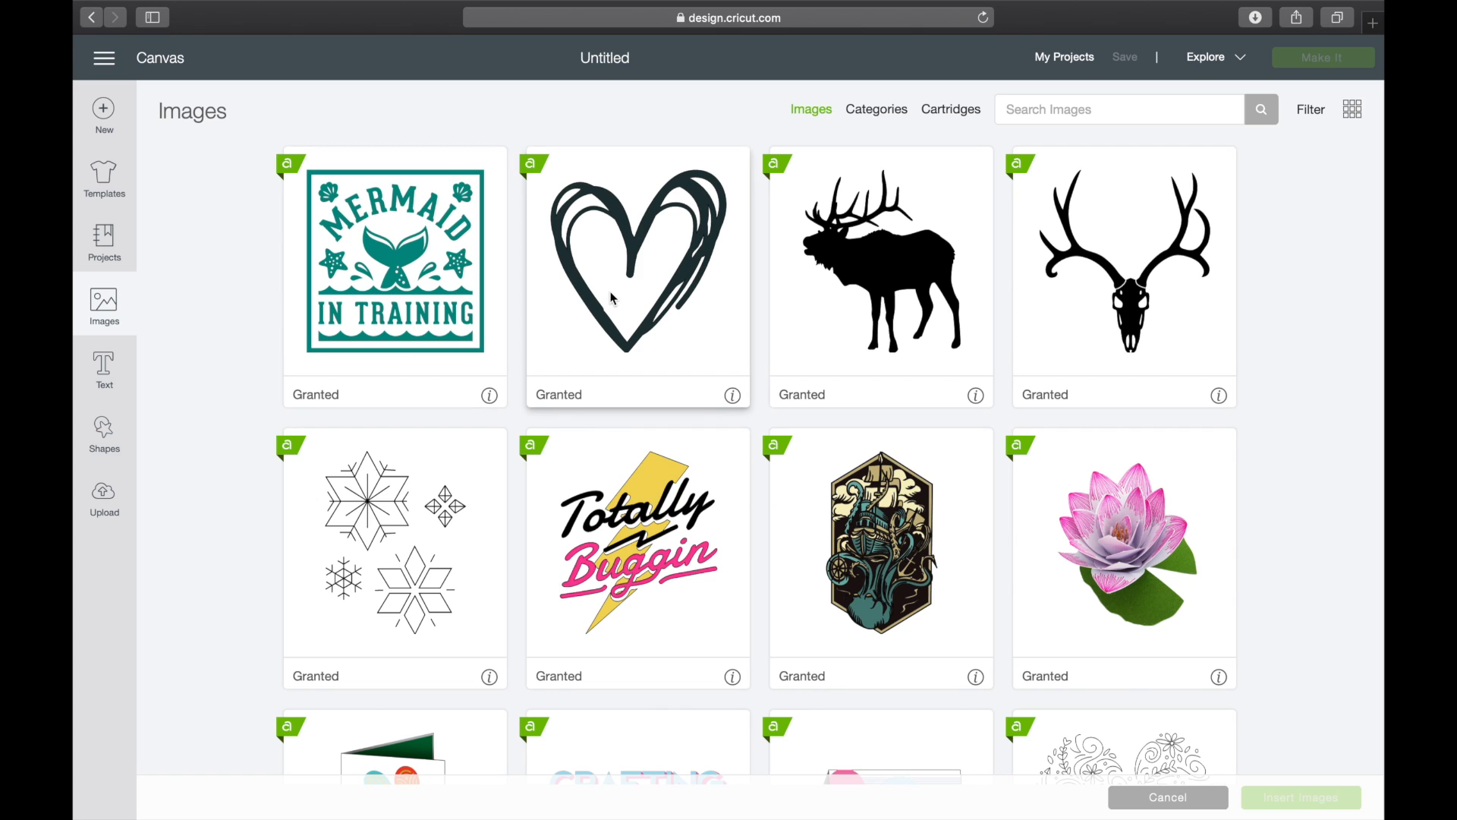
pyautogui.click(904, 264)
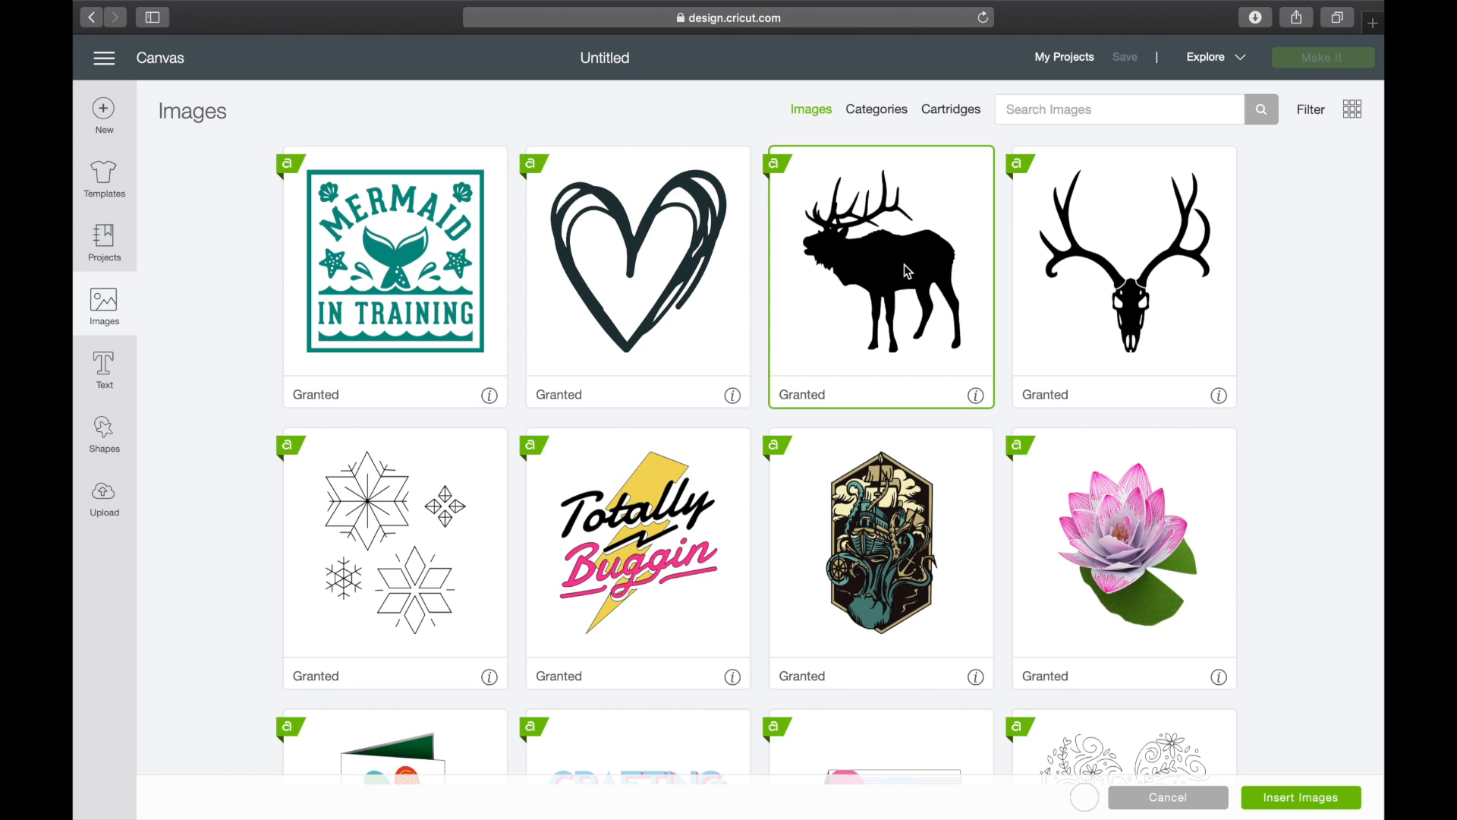
pyautogui.click(1296, 796)
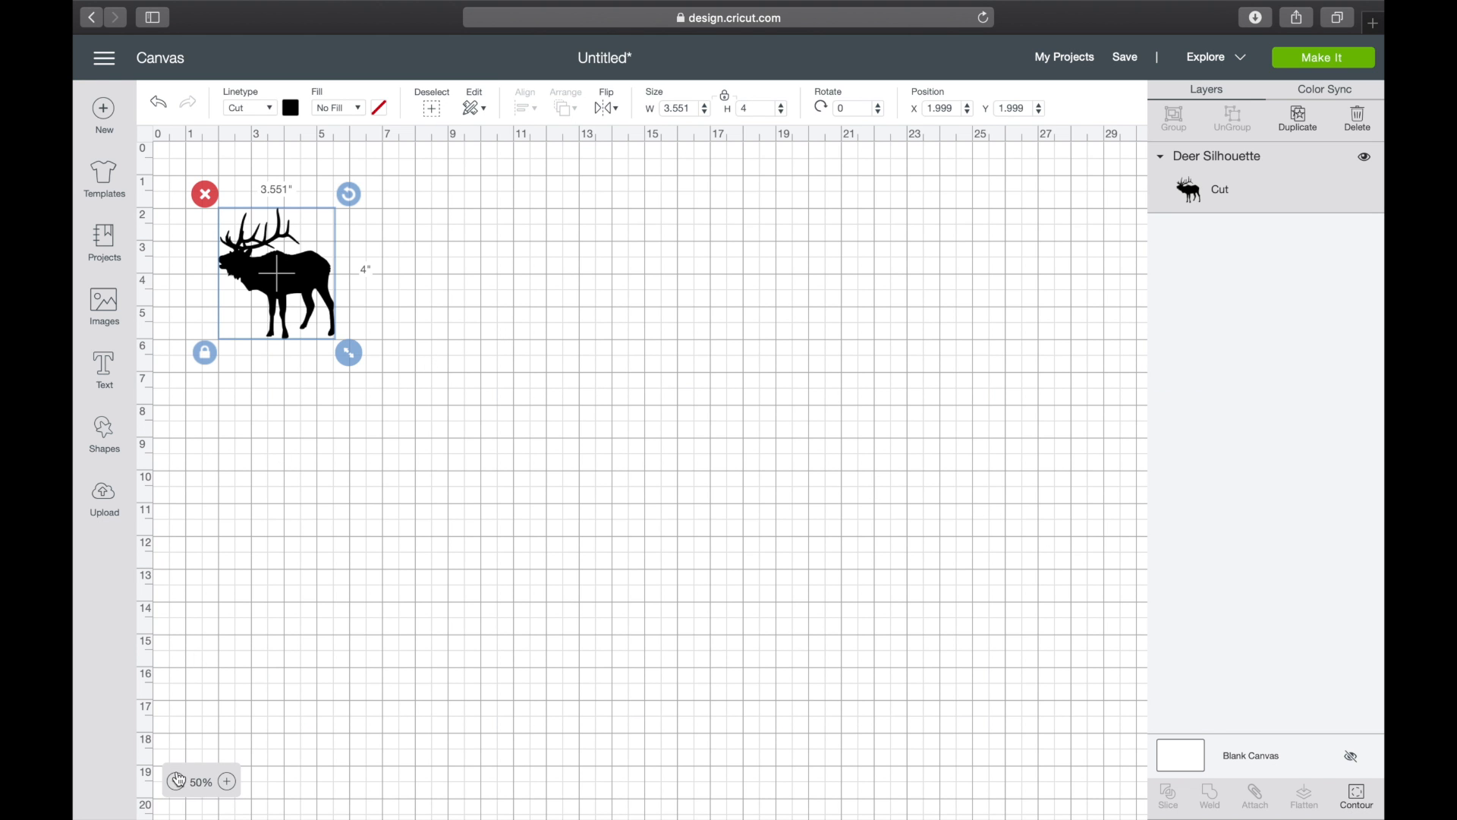
# - Move the deer silhouette up the canvas to about X 2.15, Y 1.02
pyautogui.click(234, 789)
pyautogui.click(235, 789)
pyautogui.click(235, 789)
pyautogui.click(235, 783)
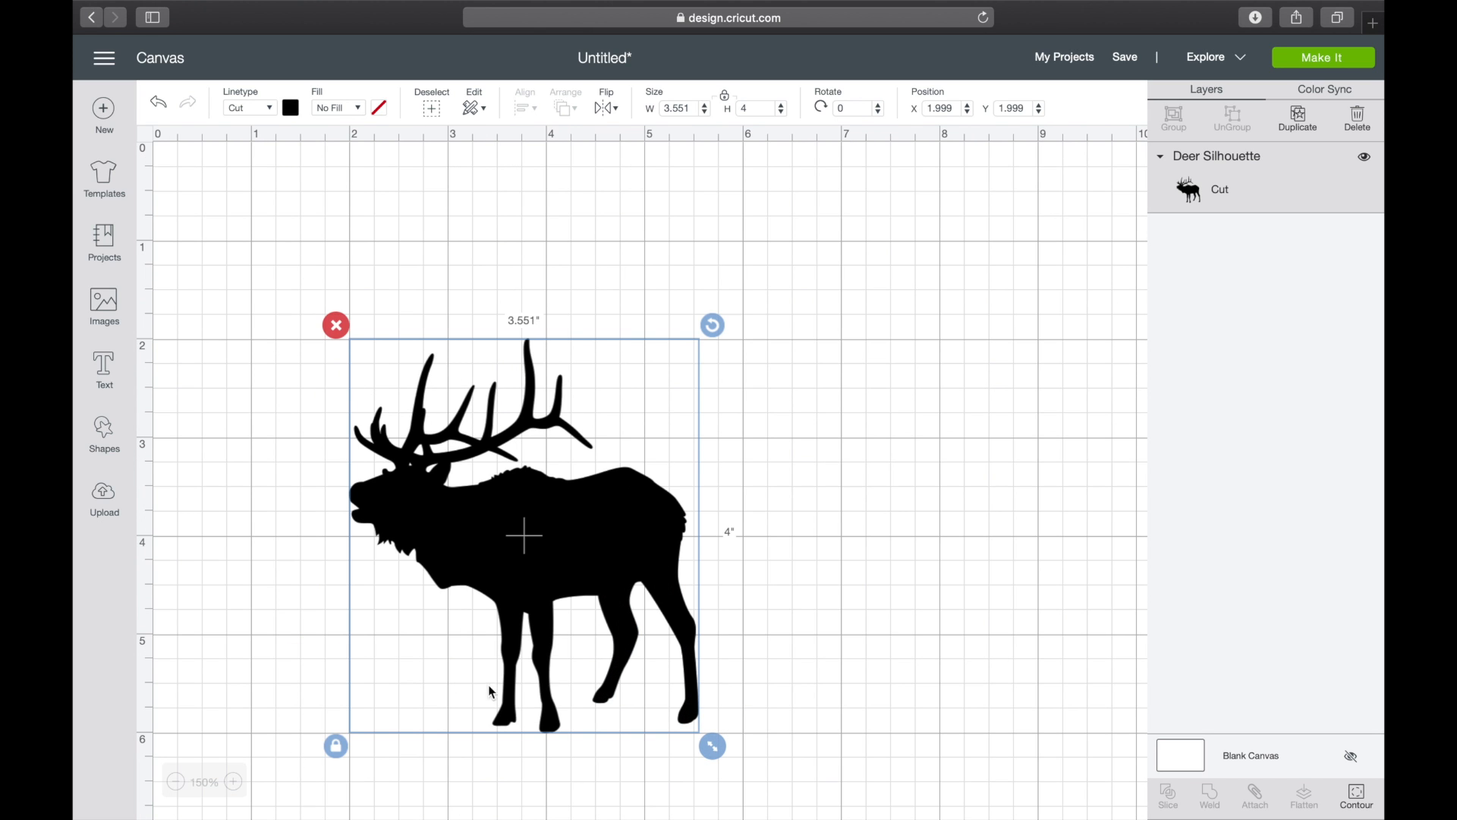
pyautogui.moveTo(556, 619); pyautogui.dragTo(569, 522)
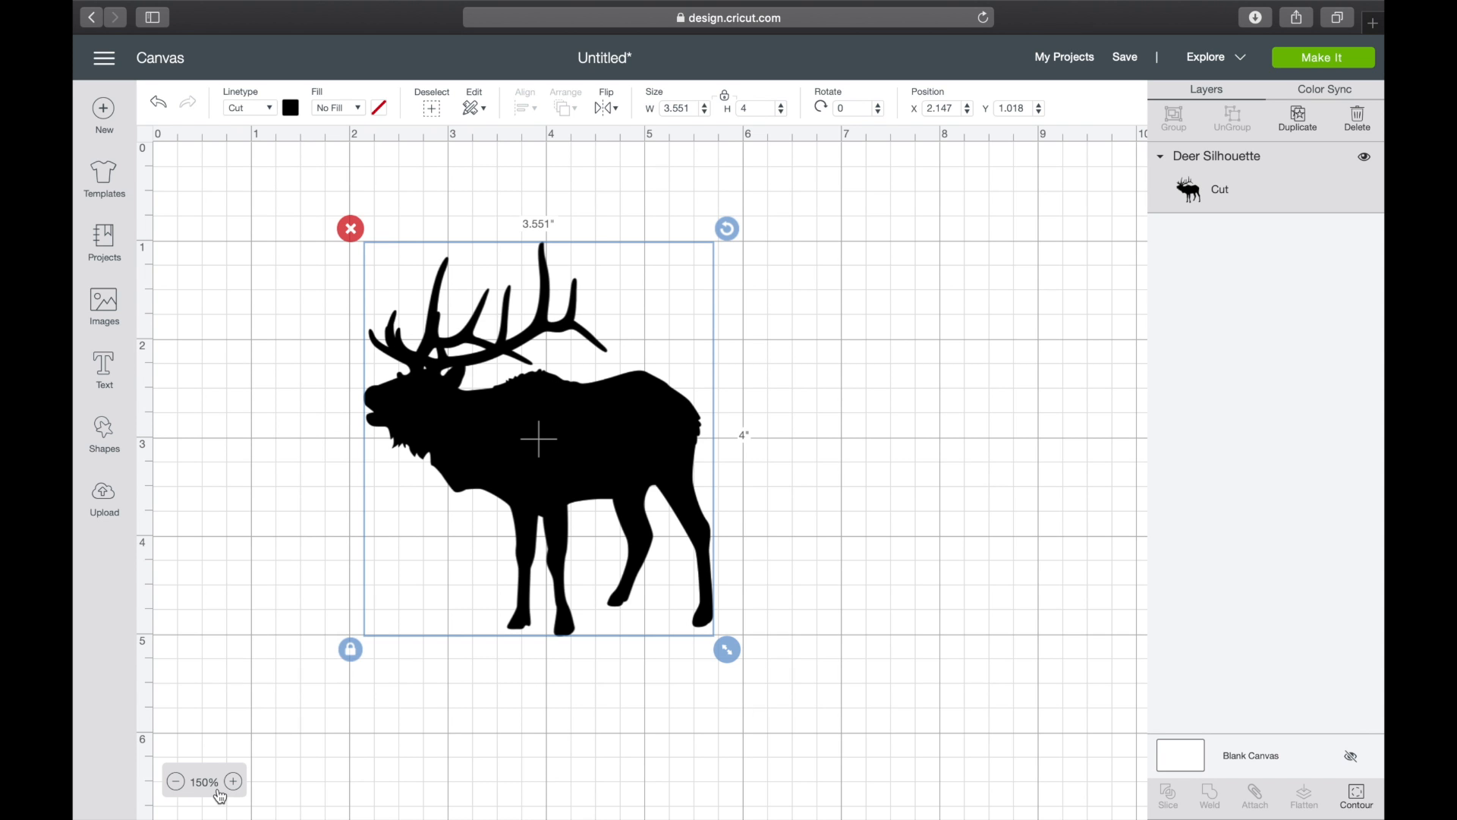
# - Move the deer silhouette farther into the canvas, to about X 4.87, Y 2.35
pyautogui.click(235, 783)
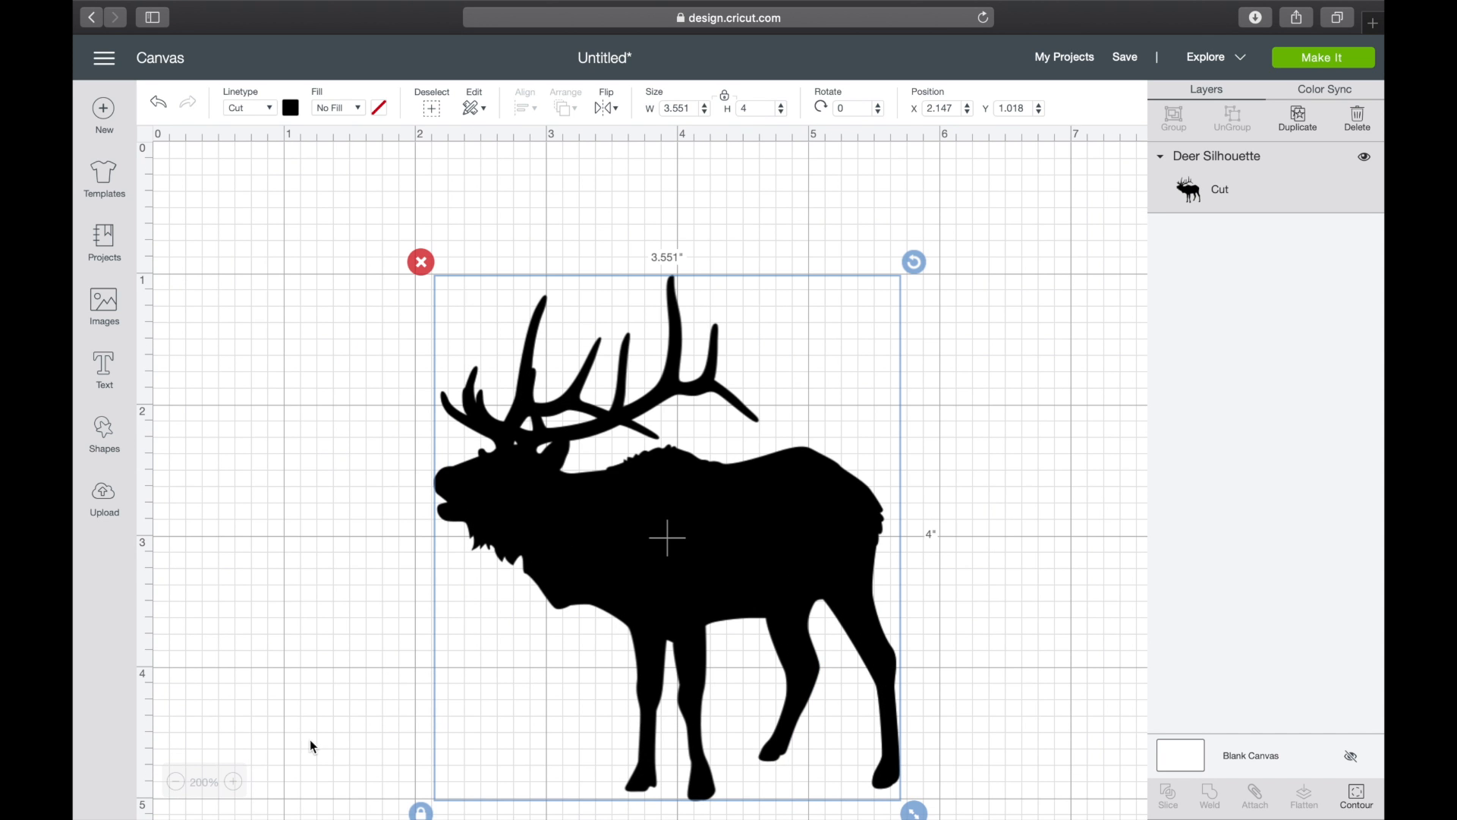
pyautogui.hscroll(3, 598, 599)
pyautogui.scroll(-3, 598, 600)
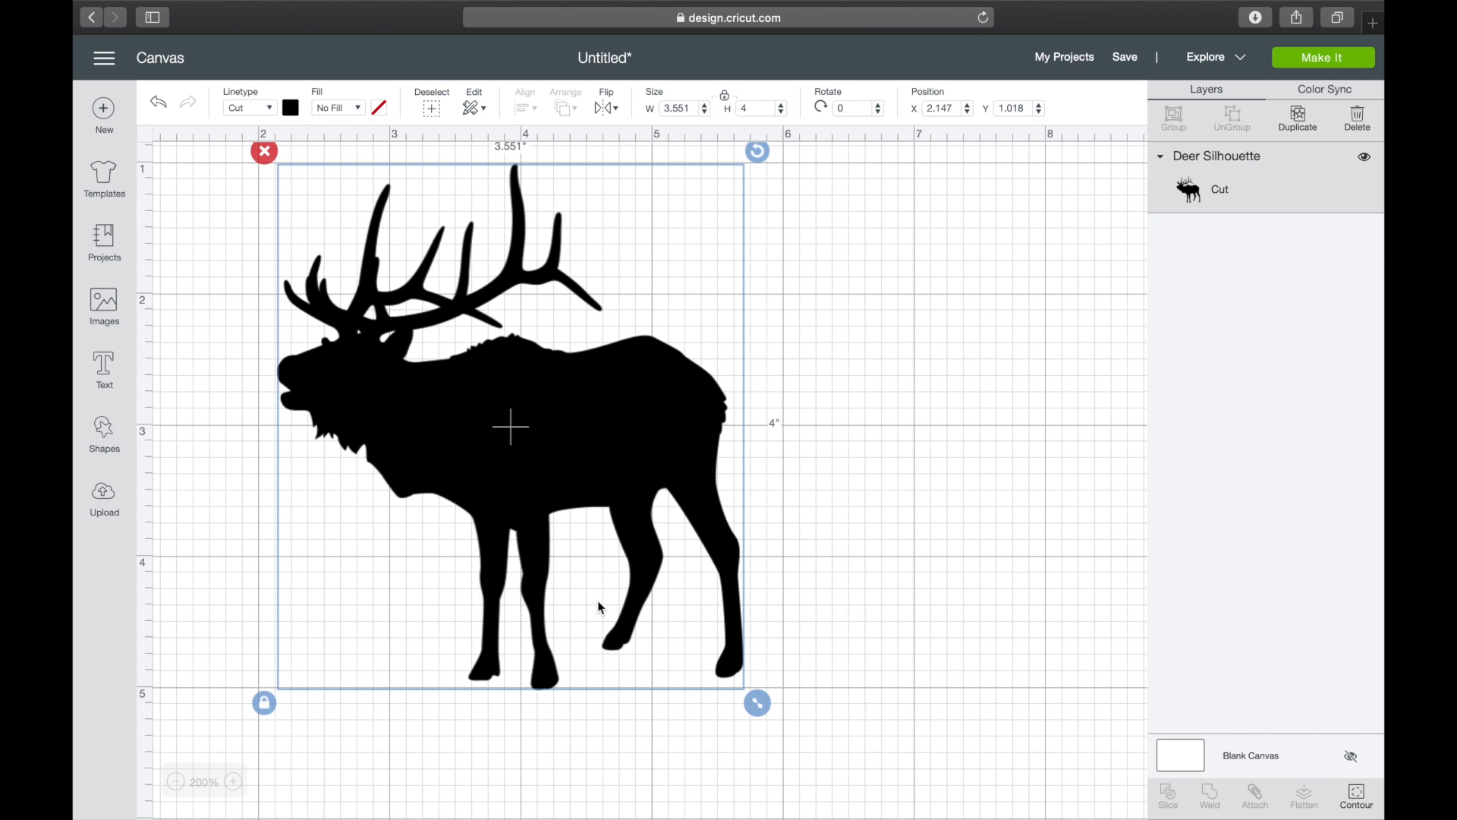
pyautogui.click(176, 786)
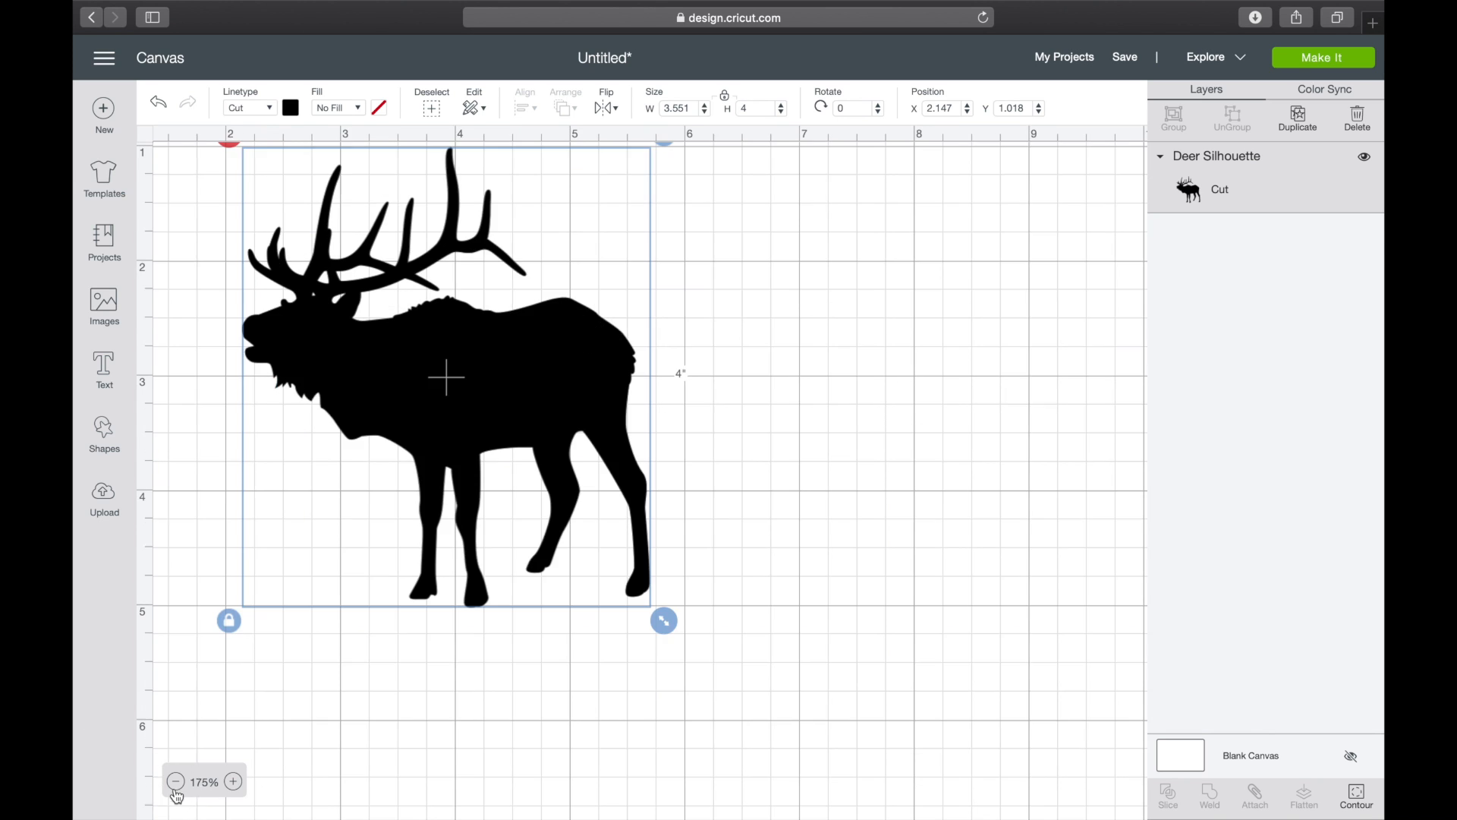
pyautogui.click(176, 787)
pyautogui.click(176, 787)
pyautogui.click(176, 787)
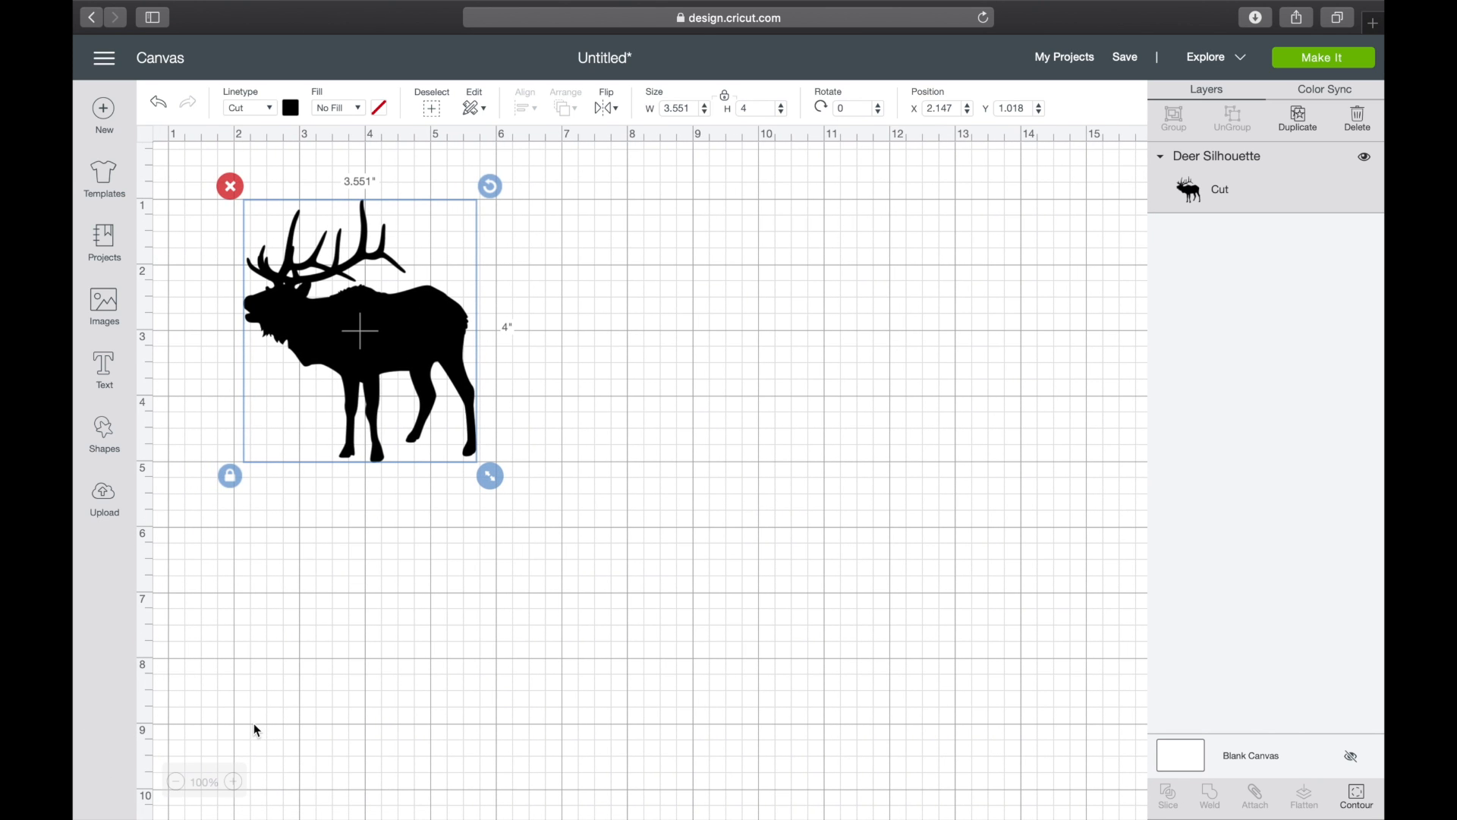
pyautogui.moveTo(385, 368); pyautogui.dragTo(563, 455)
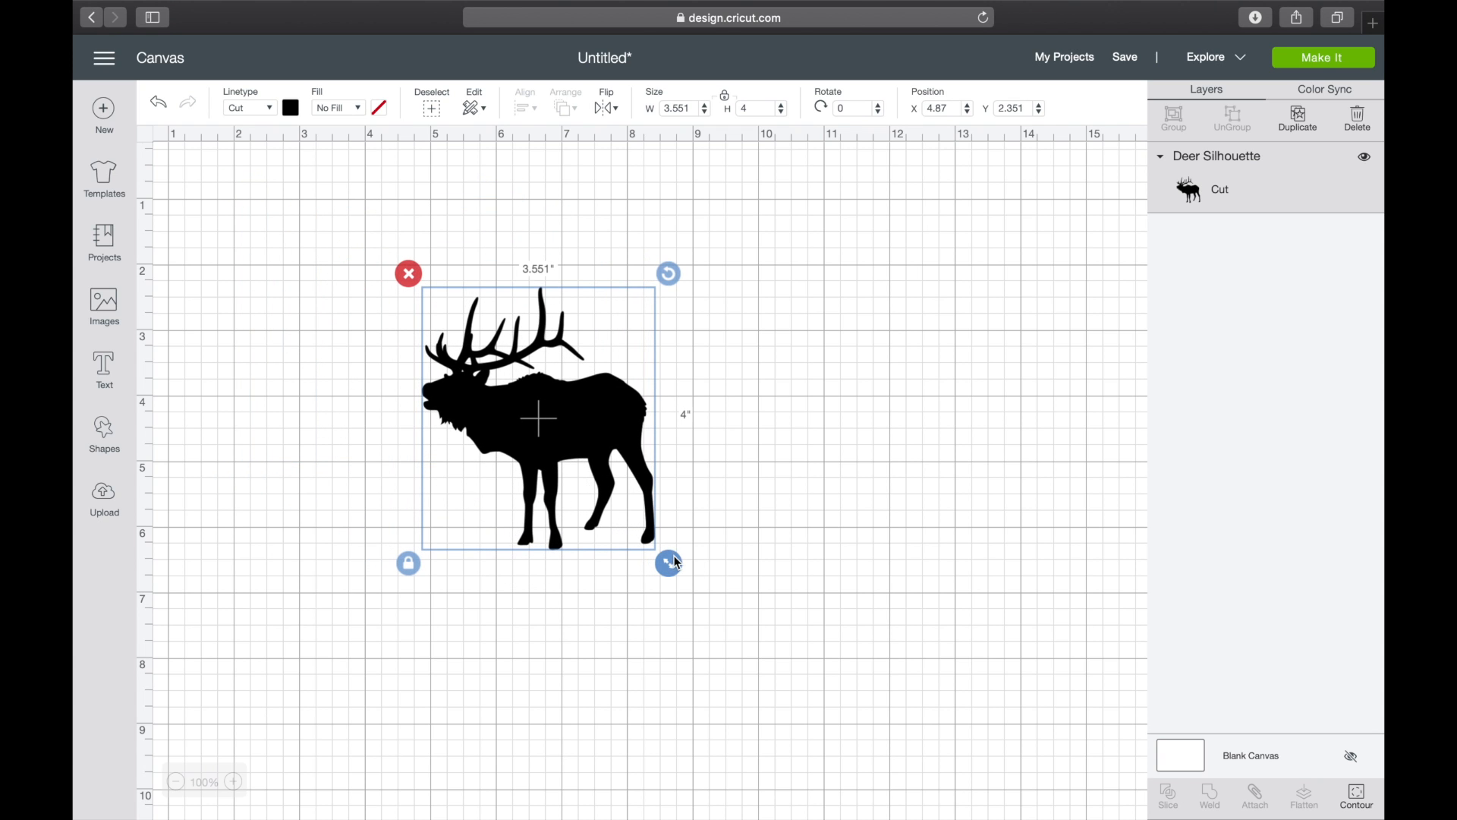
# - Enlarge the deer silhouette proportionally to about 5.46 by 6.15 inches, and set its height to 8 inches
pyautogui.moveTo(677, 562); pyautogui.dragTo(765, 669)
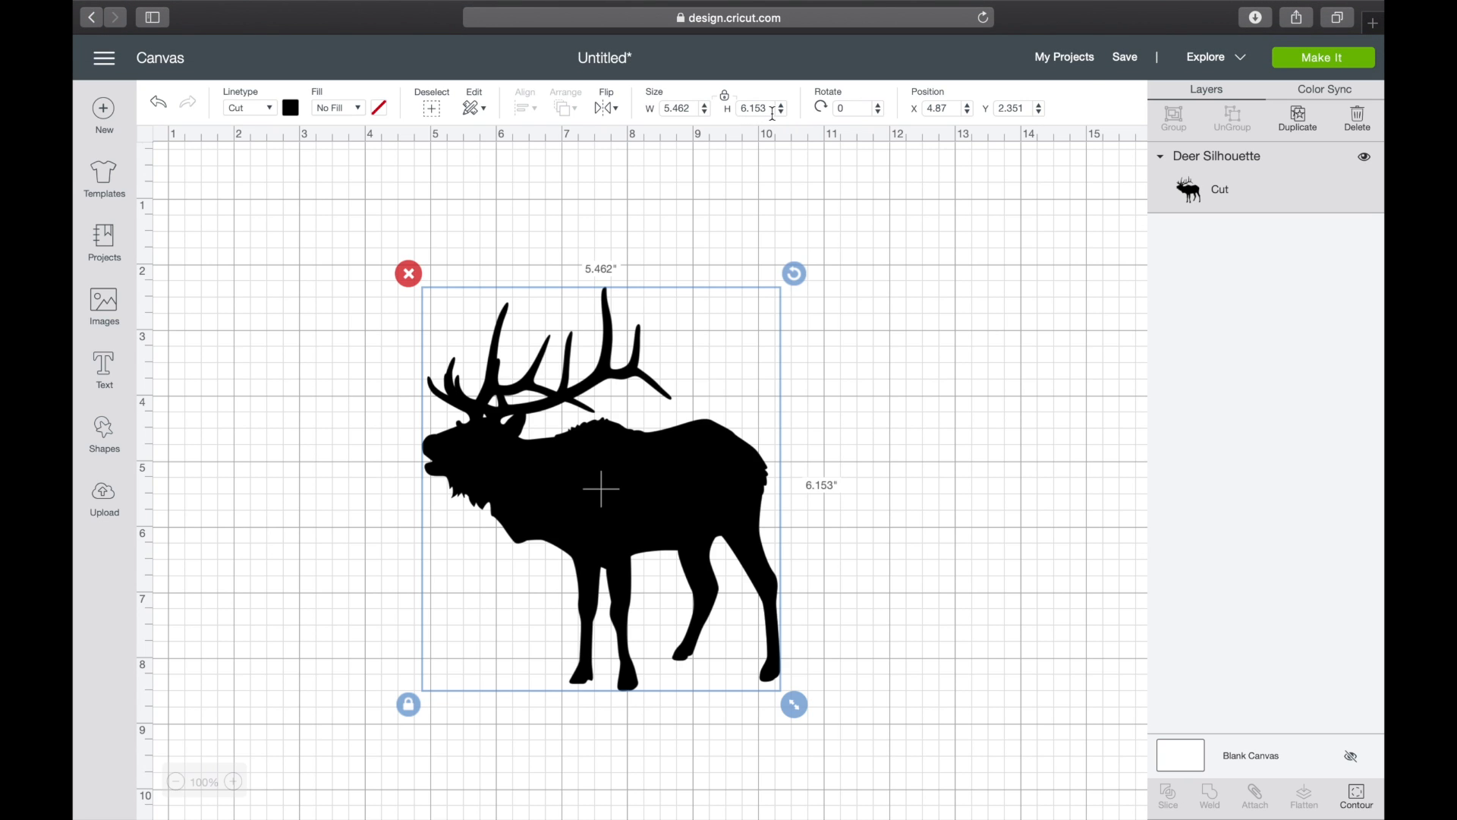
pyautogui.doubleClick(768, 112)
pyautogui.write('8')
pyautogui.click(683, 109)
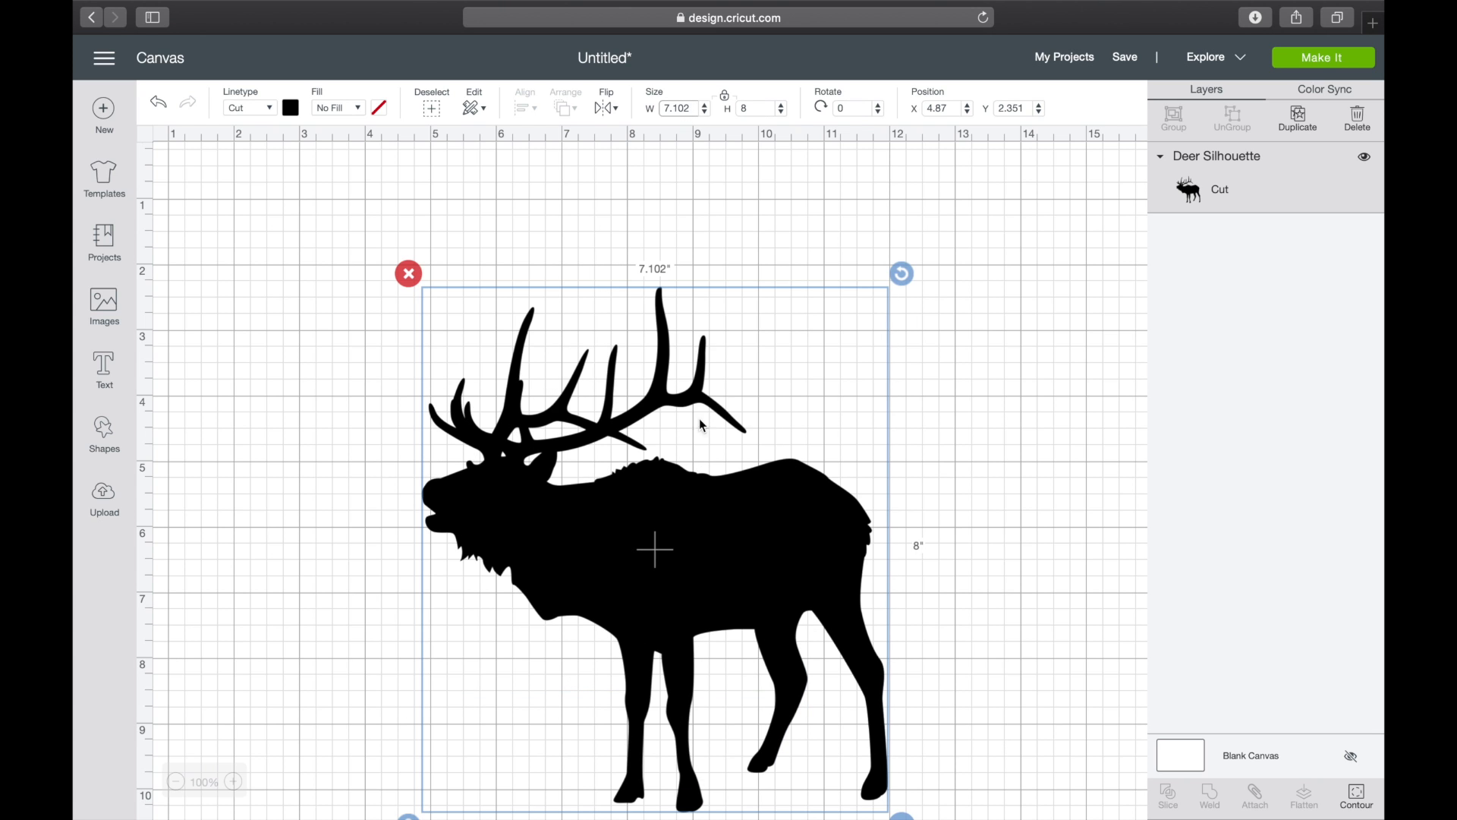
# - Reposition the enlarged deer silhouette to about X 3.98, Y 0.77
pyautogui.scroll(-1, 713, 599)
pyautogui.moveTo(713, 599); pyautogui.dragTo(600, 562)
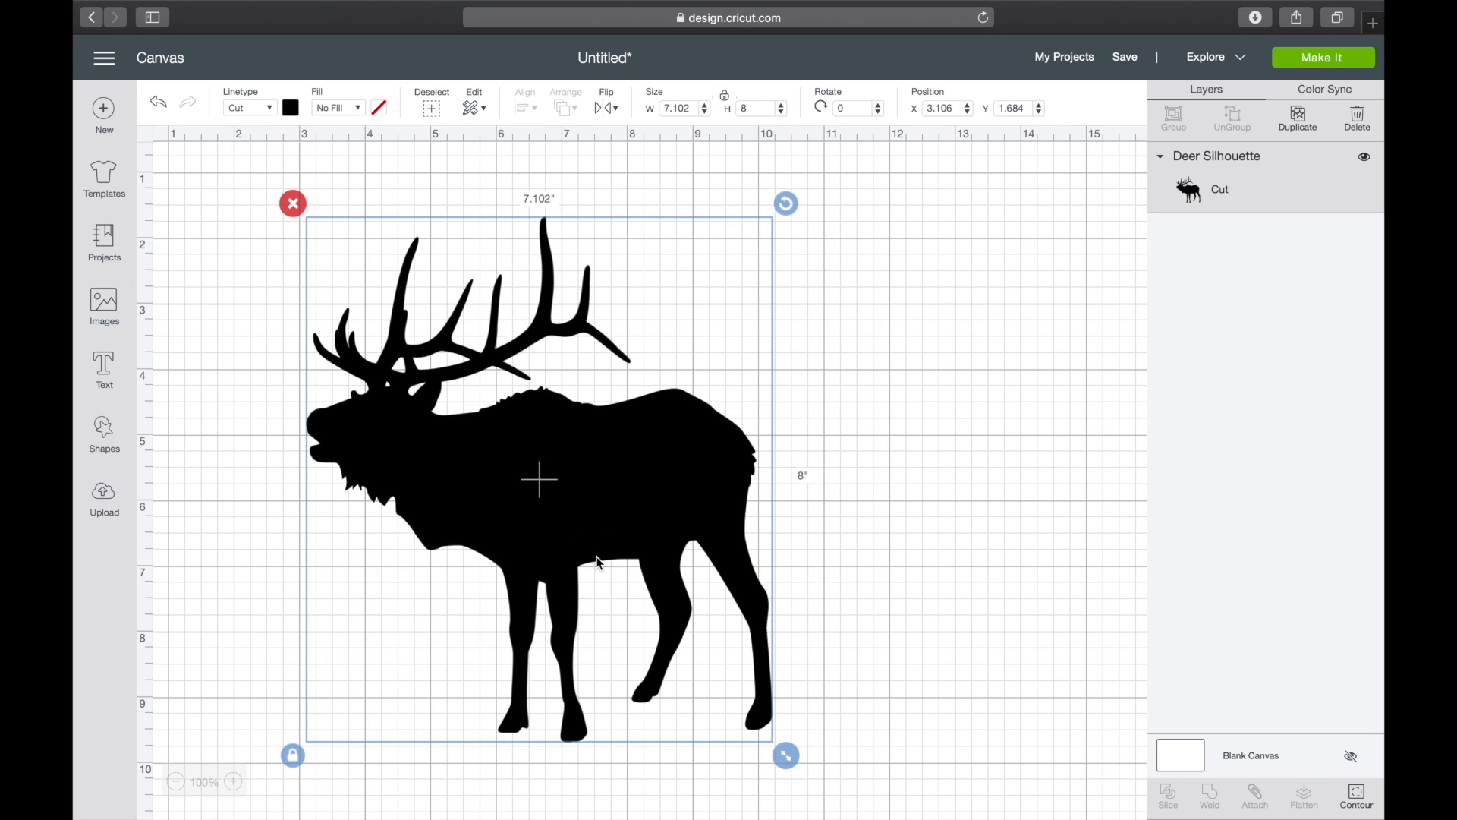
pyautogui.moveTo(471, 536); pyautogui.dragTo(528, 476)
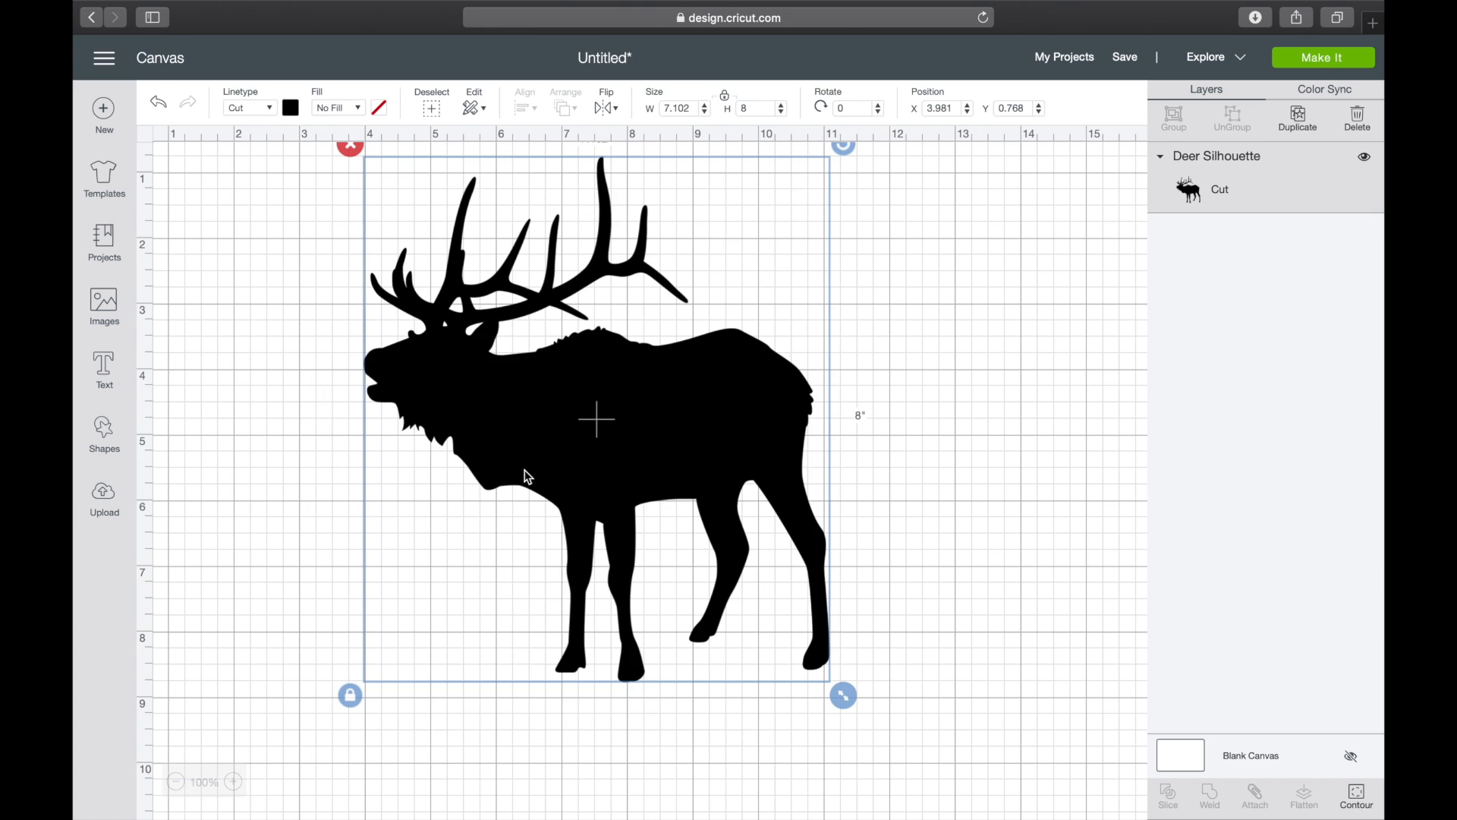
# - Unlock the deer silhouette's proportions and set its width to 5 inches
pyautogui.click(346, 705)
pyautogui.click(761, 112)
pyautogui.click(693, 107)
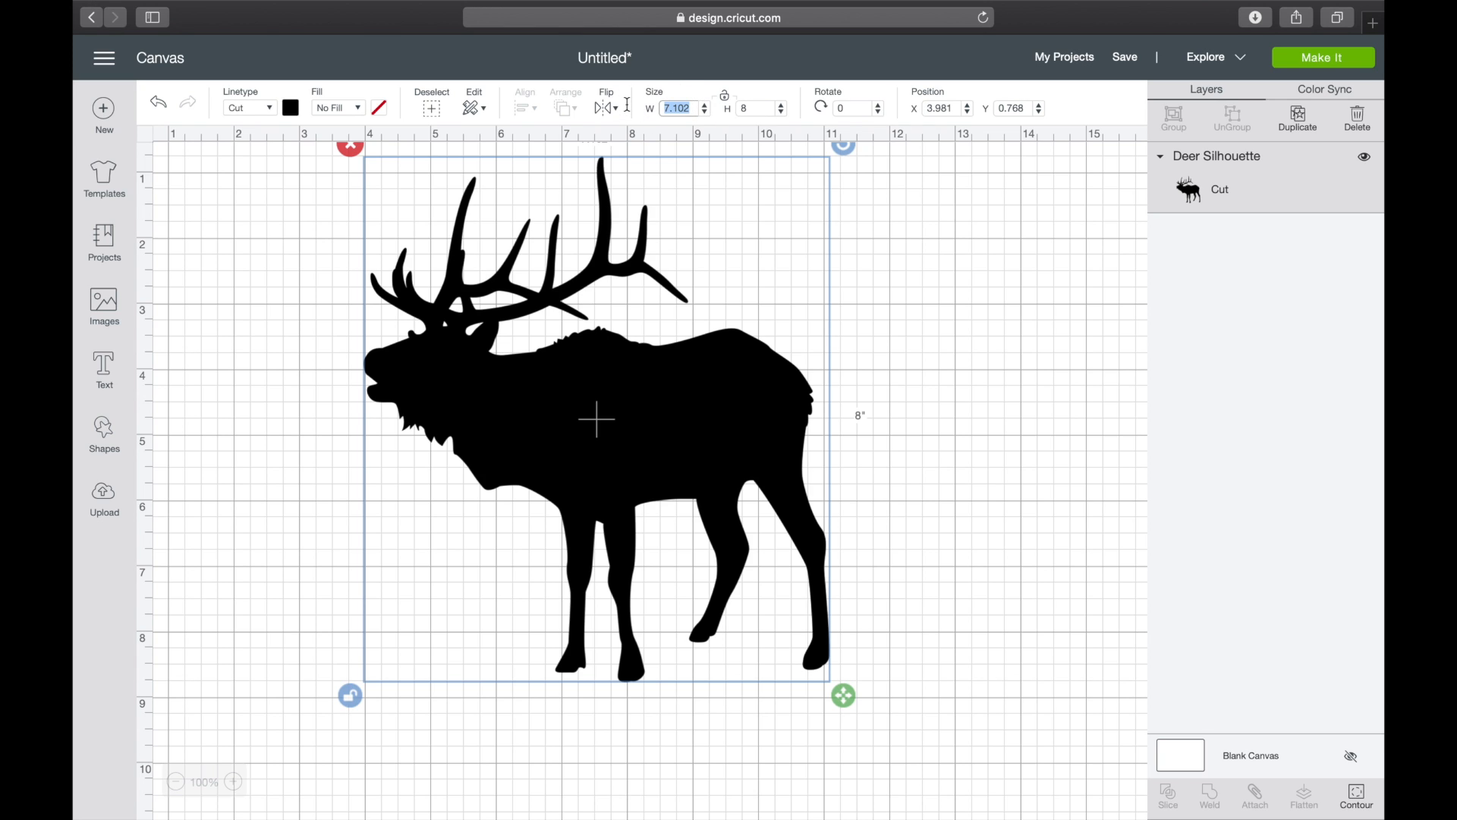
pyautogui.write('5')
pyautogui.click(755, 113)
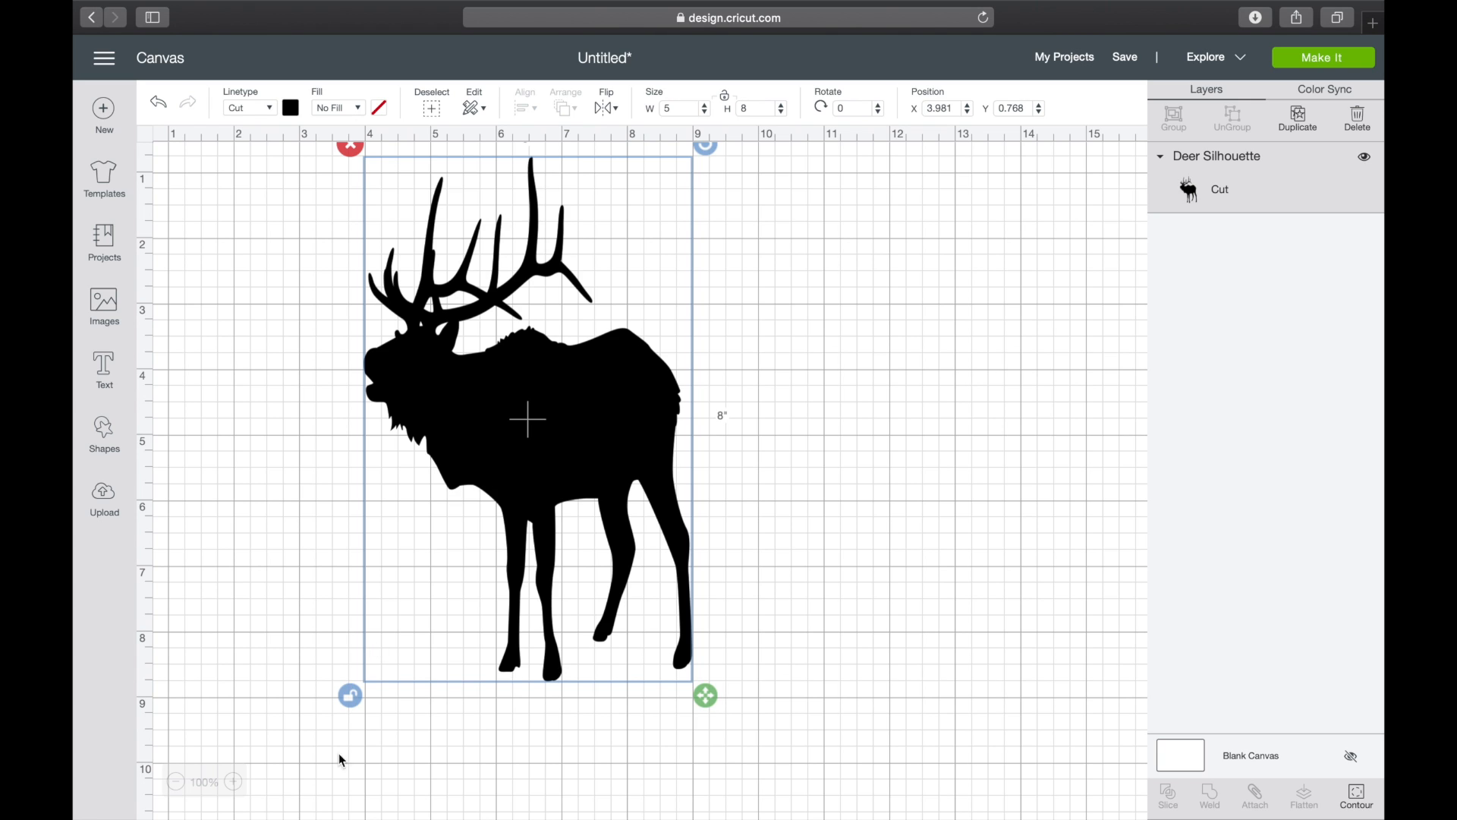
# - Lock the deer silhouette's proportions again and shrink it to about 4.4 by 7.04 inches
pyautogui.click(350, 696)
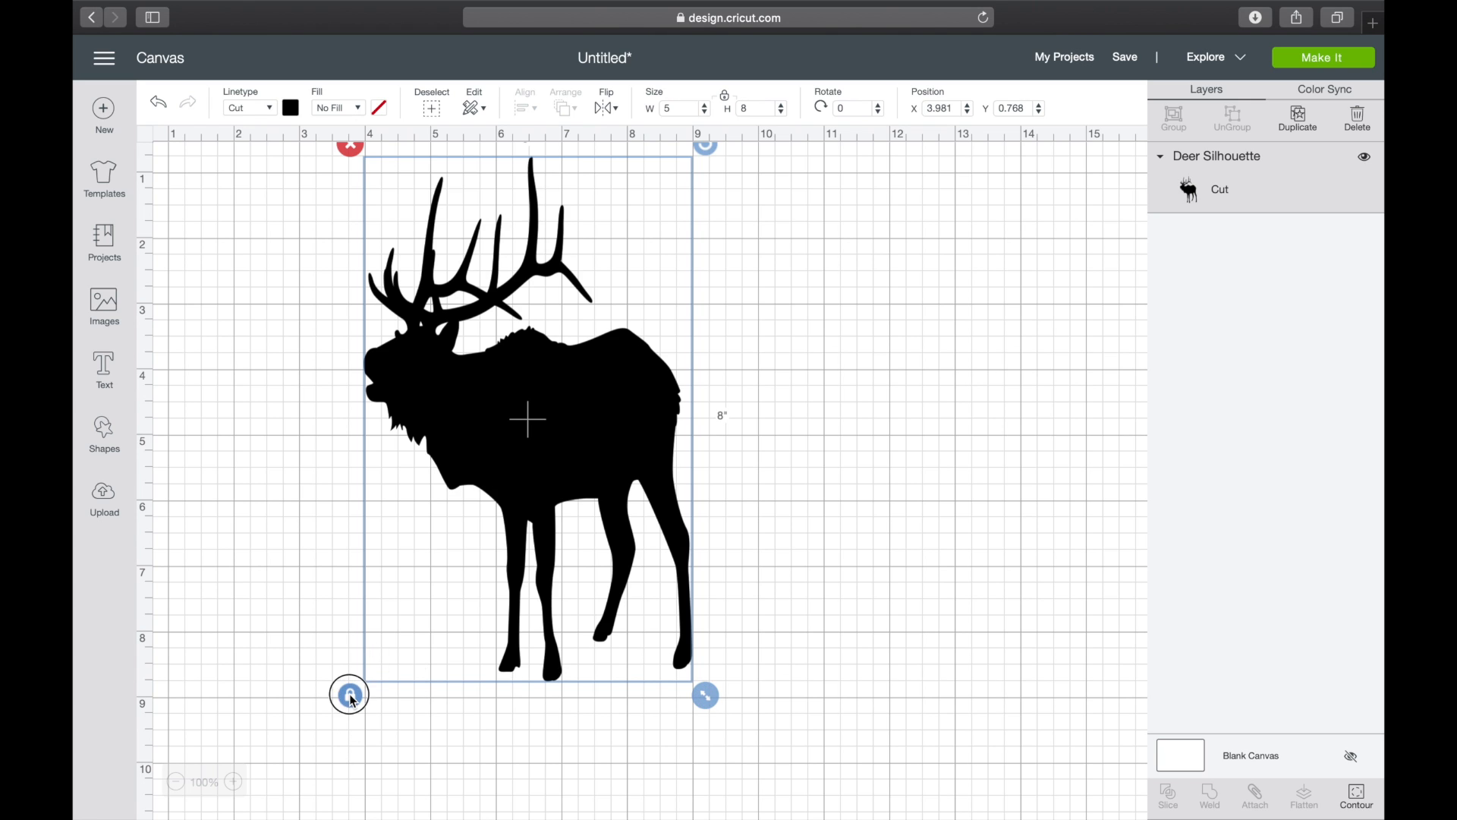
pyautogui.moveTo(706, 695); pyautogui.dragTo(706, 636)
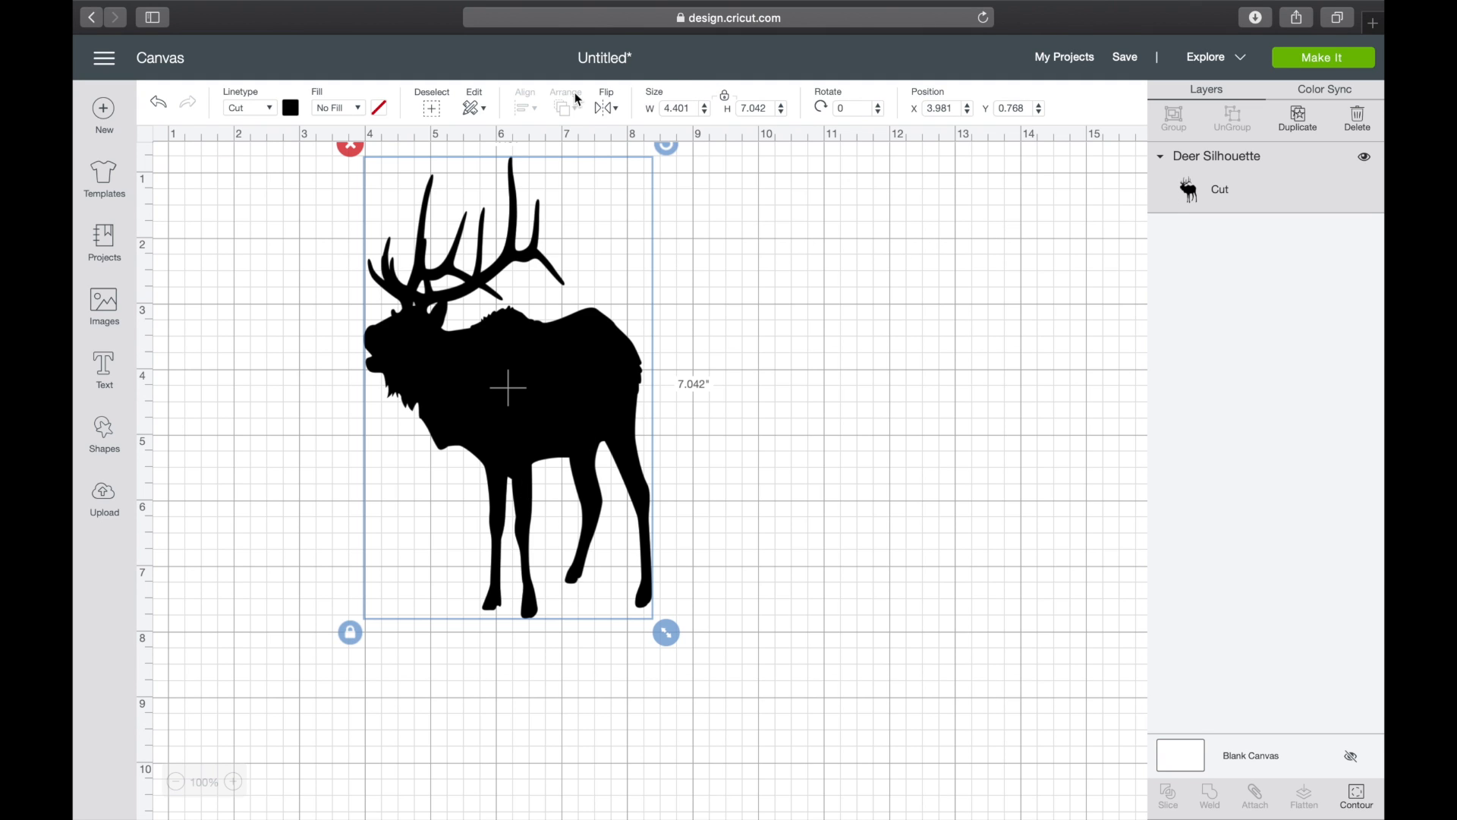
# - Flip the deer silhouette horizontally and vertically
pyautogui.click(605, 111)
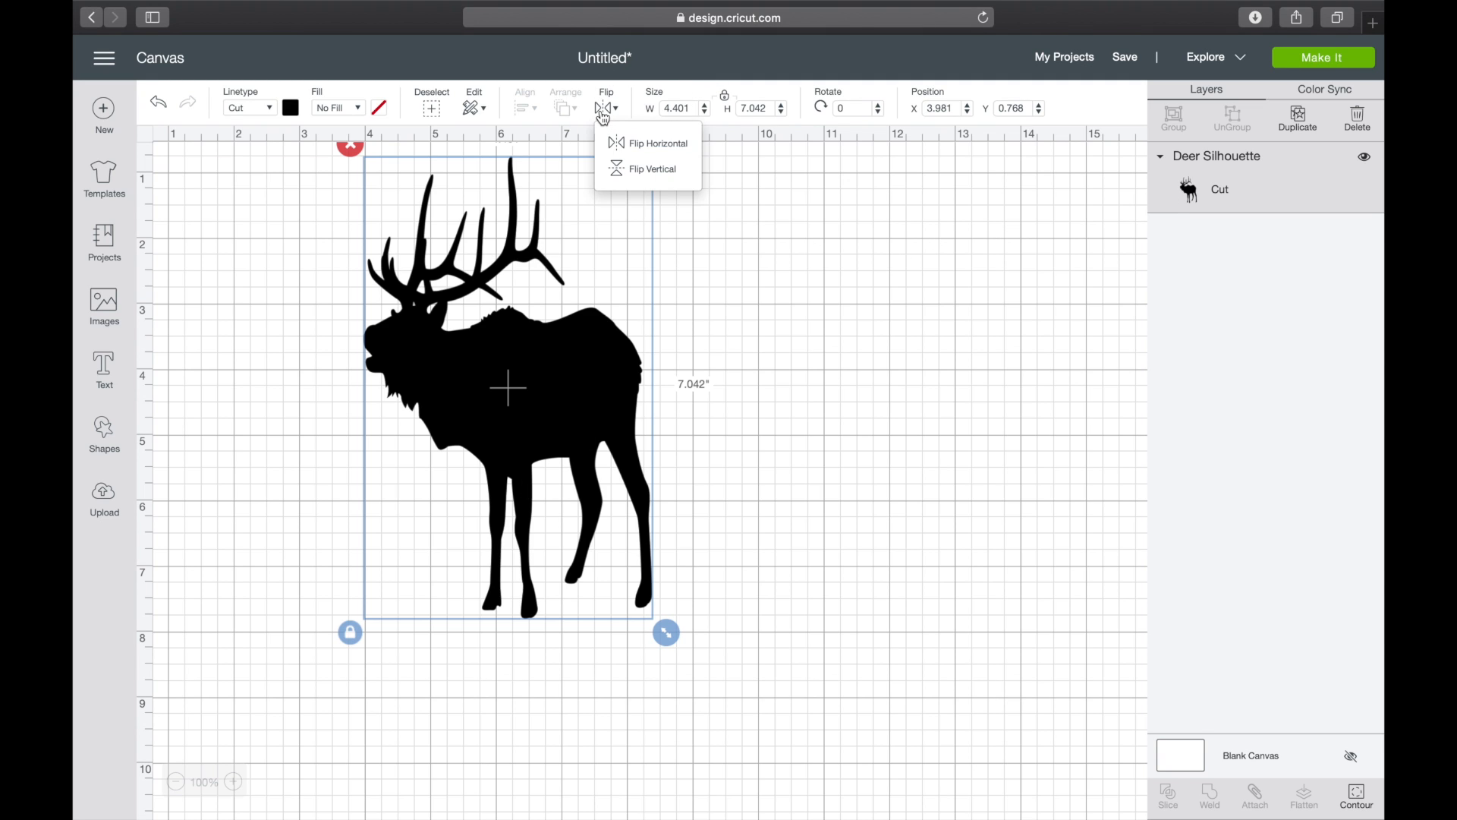
pyautogui.click(636, 143)
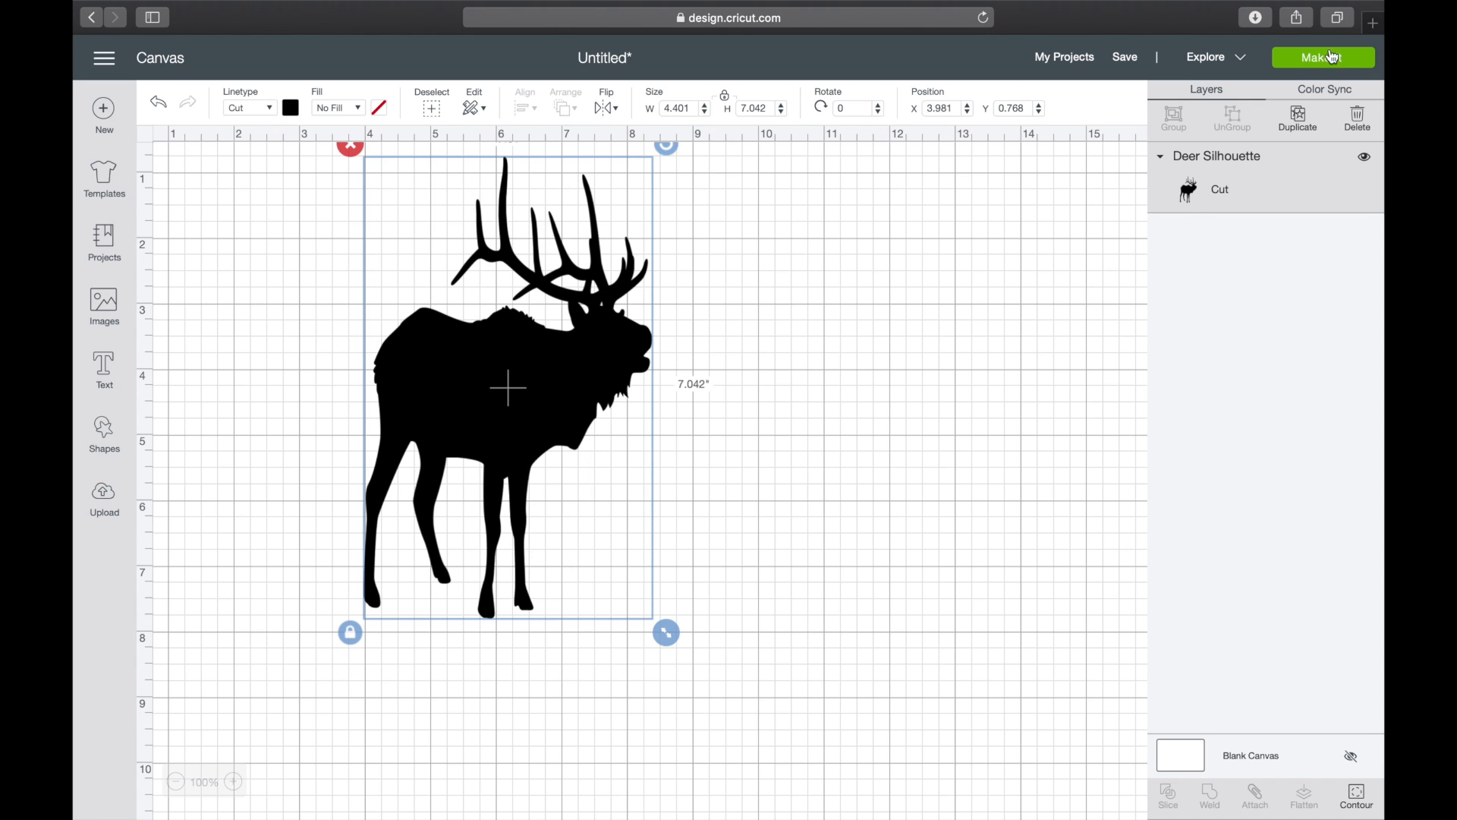
pyautogui.scroll(1, 622, 266)
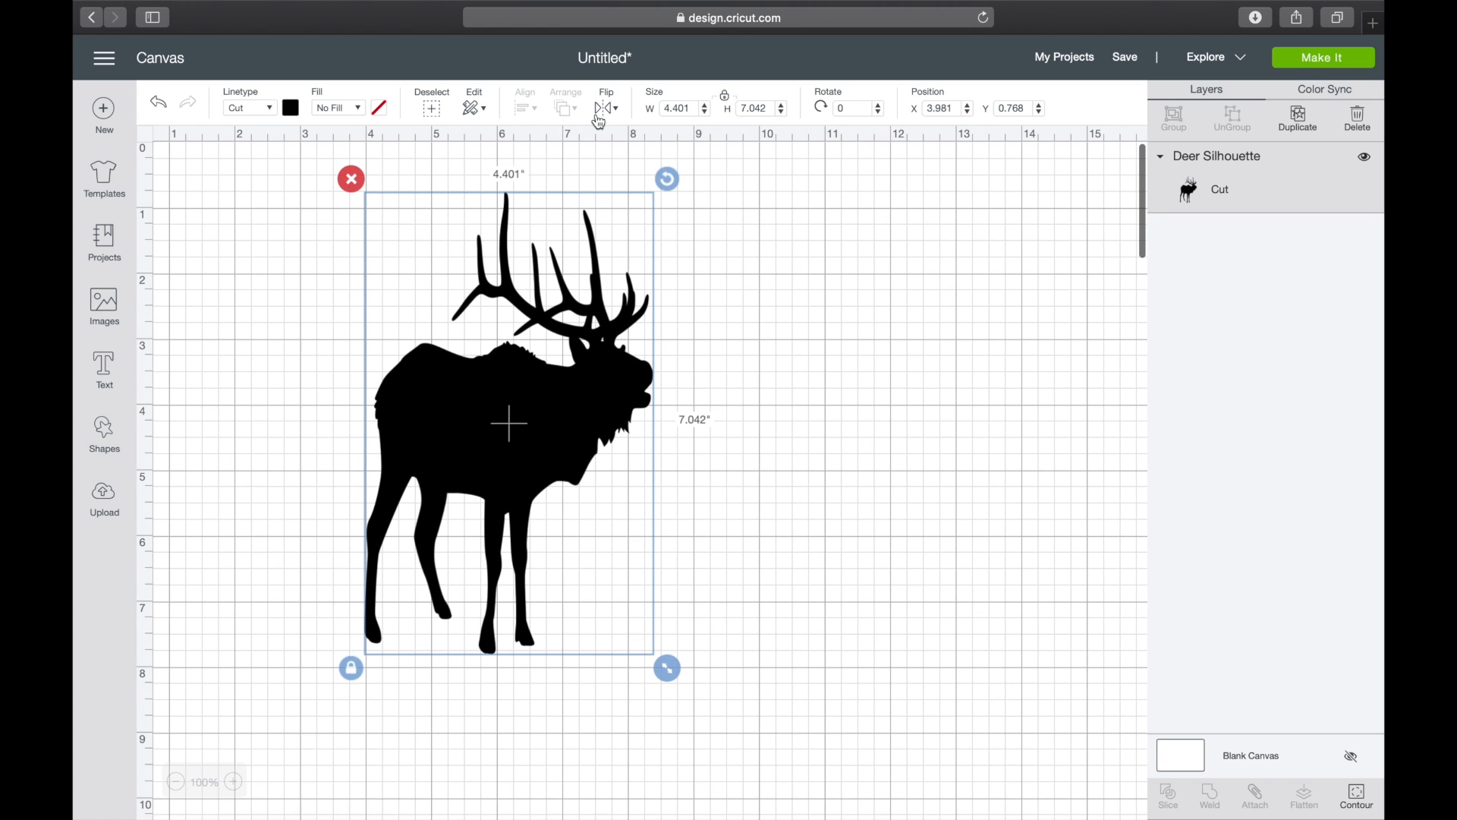
pyautogui.click(604, 114)
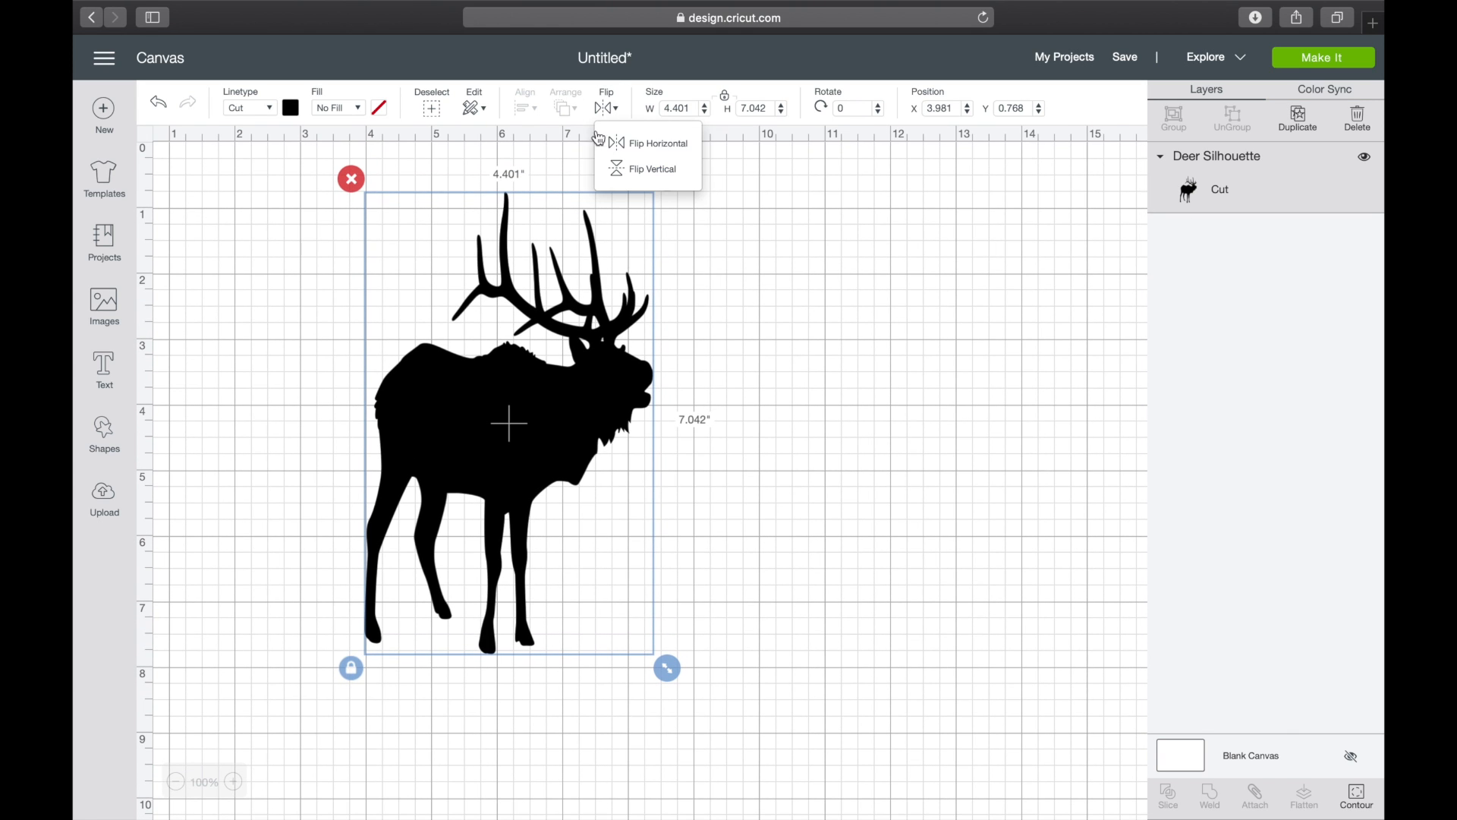
pyautogui.click(621, 167)
# - Reverse the deer silhouette's horizontal and vertical flips and delete it from the canvas
pyautogui.click(609, 112)
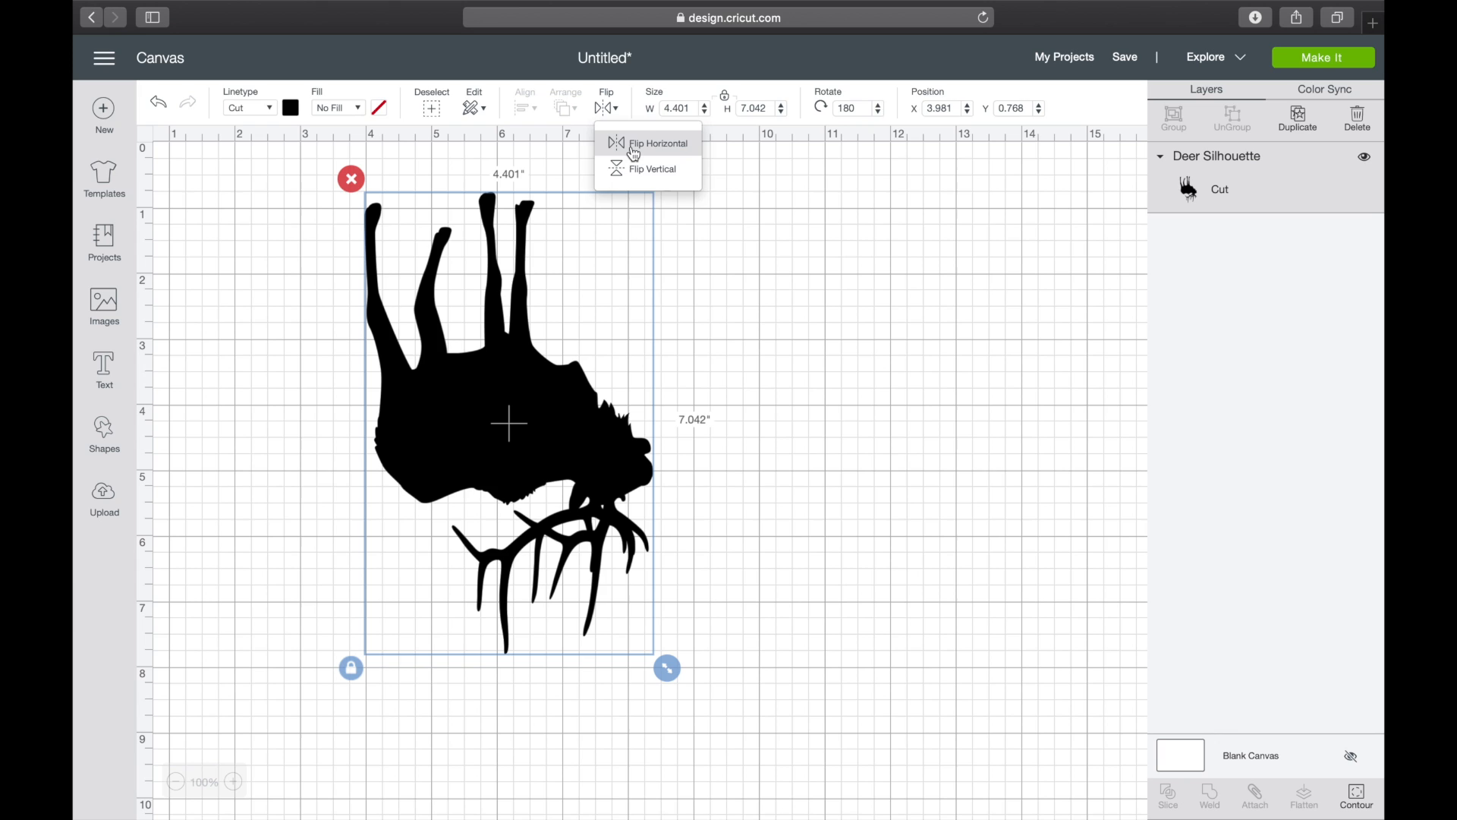
pyautogui.click(633, 151)
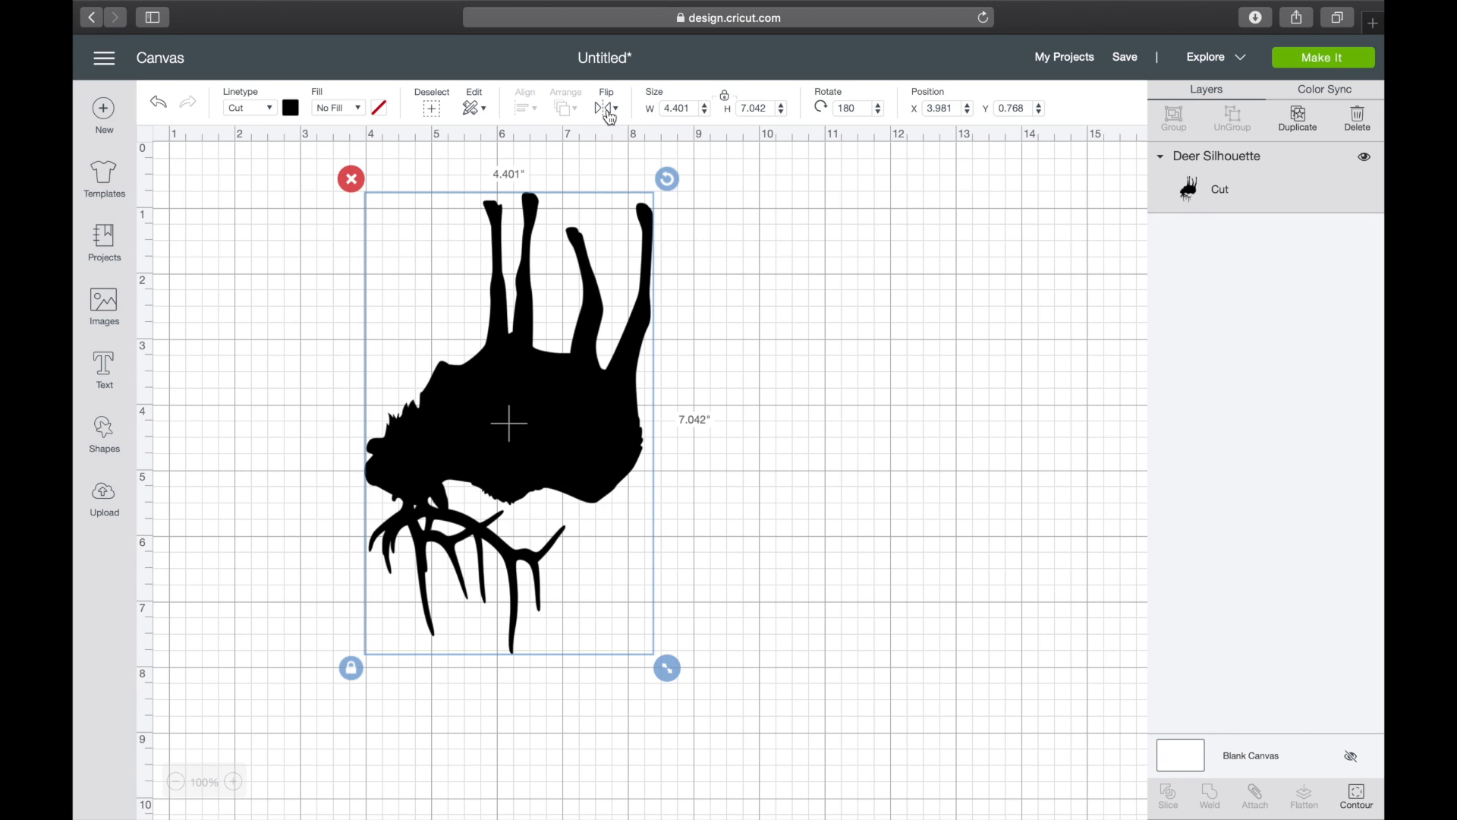
pyautogui.click(607, 108)
pyautogui.click(629, 165)
pyautogui.click(353, 182)
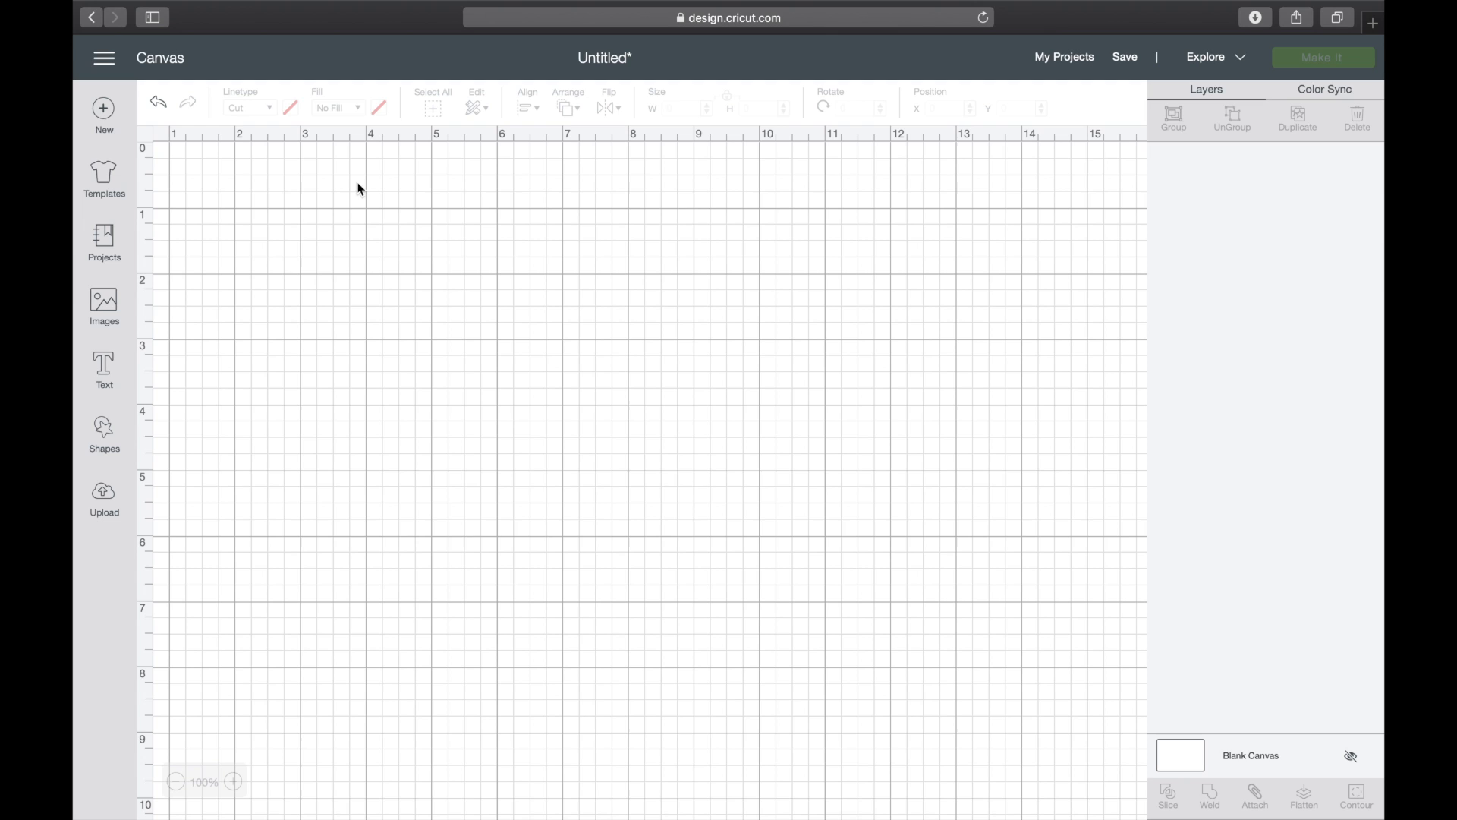
# - Browse the template gallery and place the Classic t-shirts template on the canvas
pyautogui.click(111, 177)
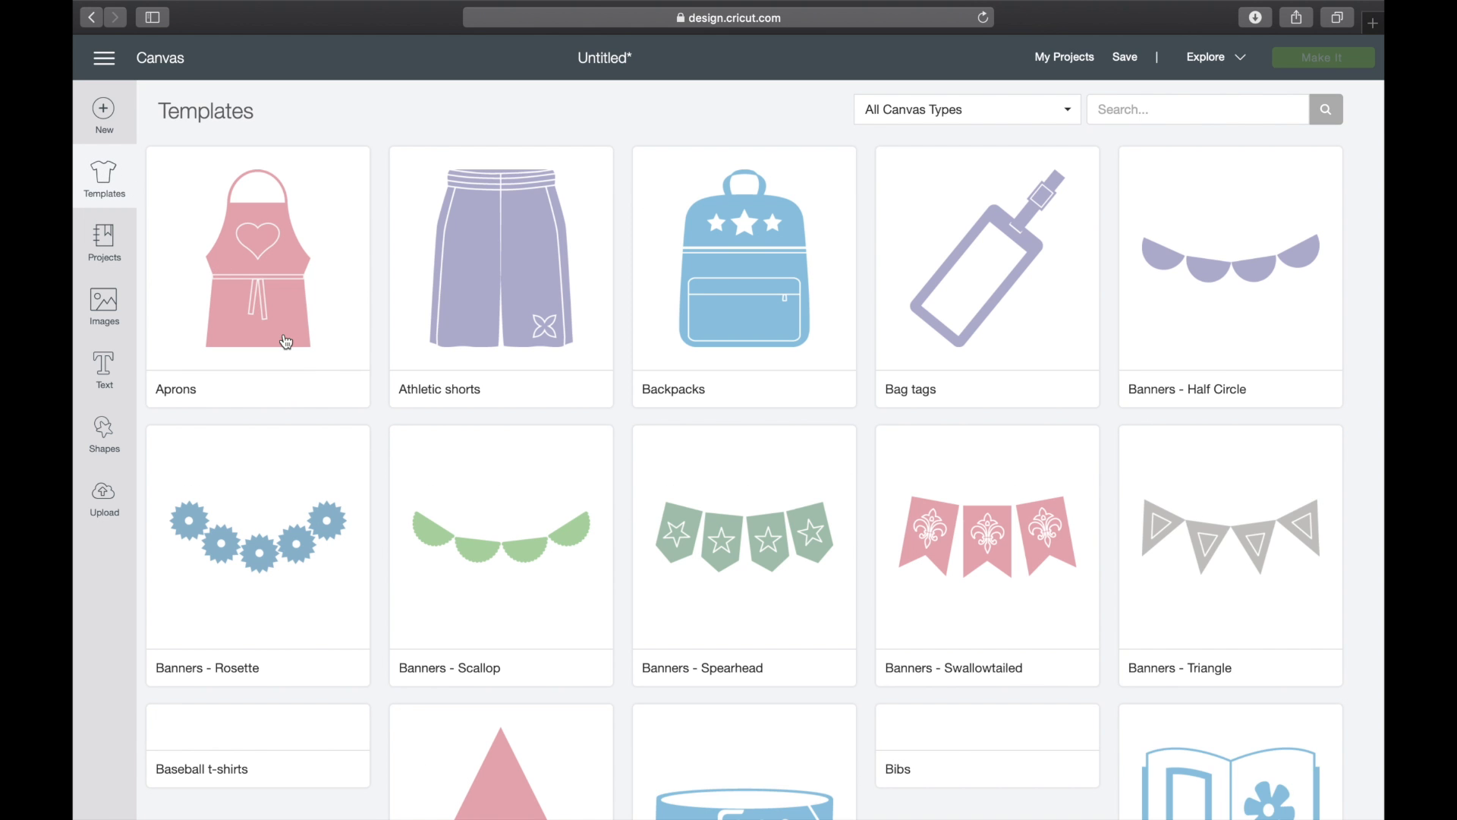
pyautogui.scroll(-10, 315, 377)
pyautogui.scroll(-8, 316, 377)
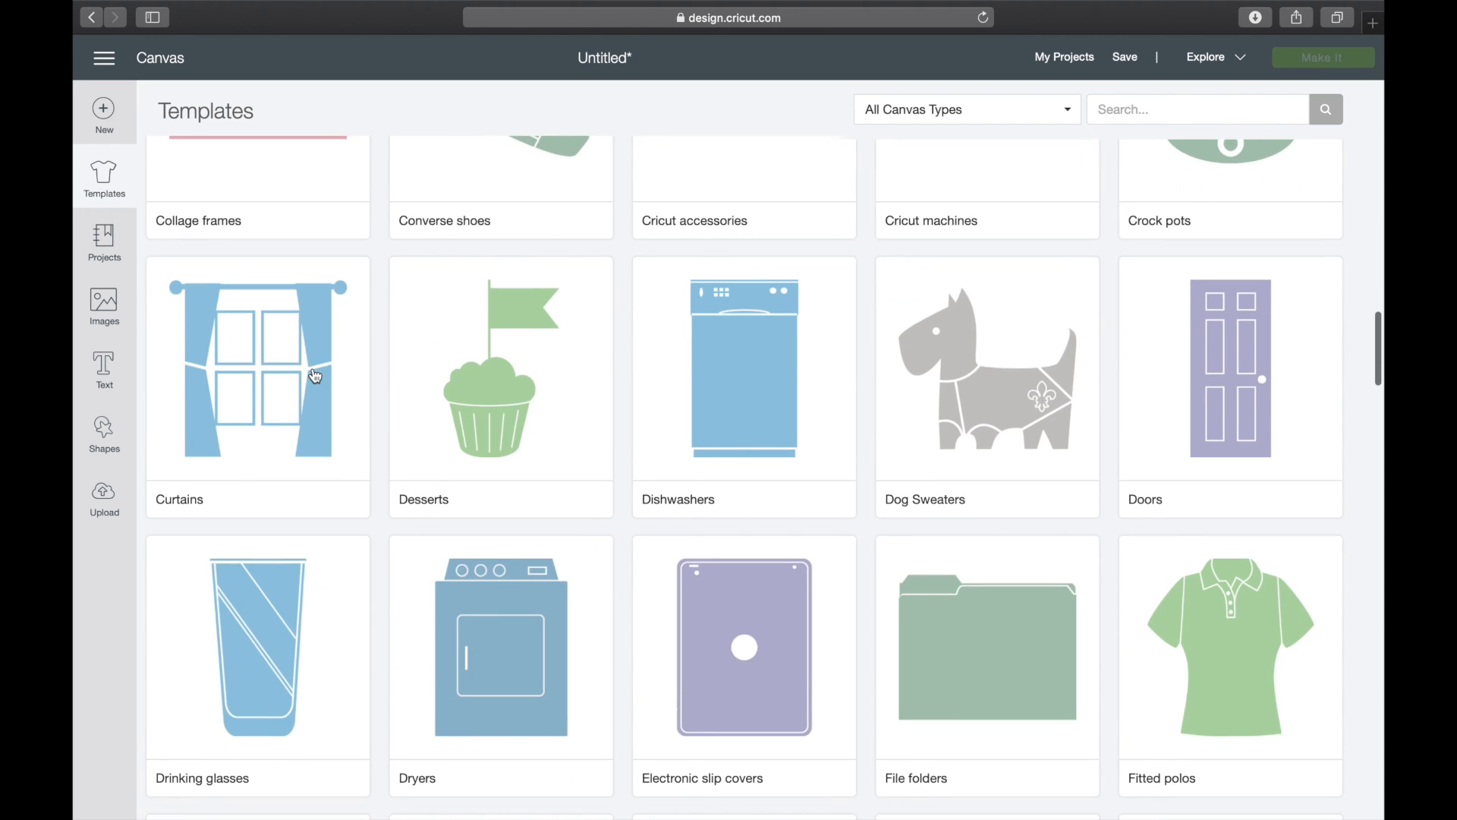
pyautogui.scroll(10, 315, 377)
pyautogui.scroll(-6, 316, 377)
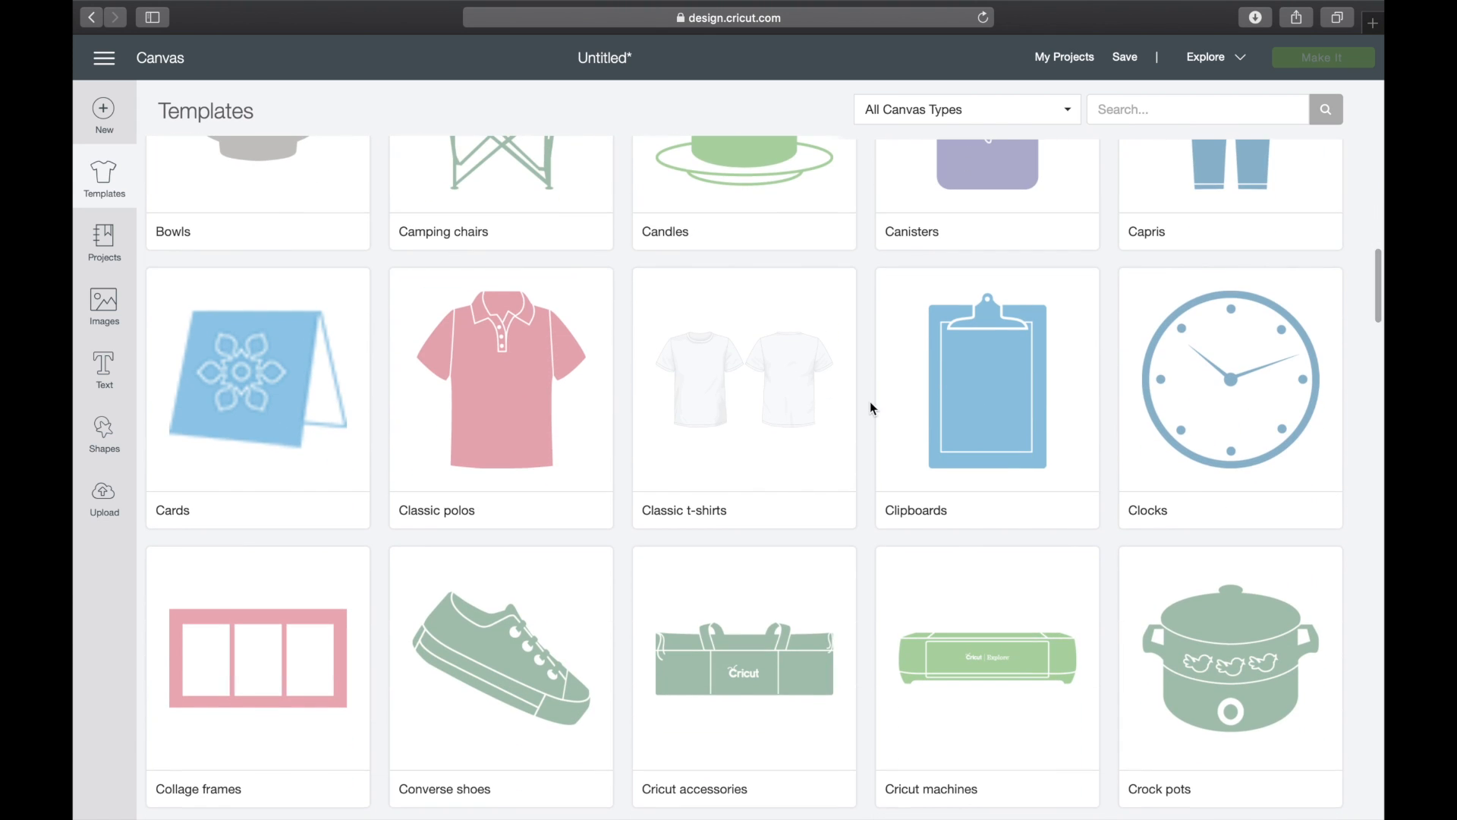
pyautogui.click(761, 403)
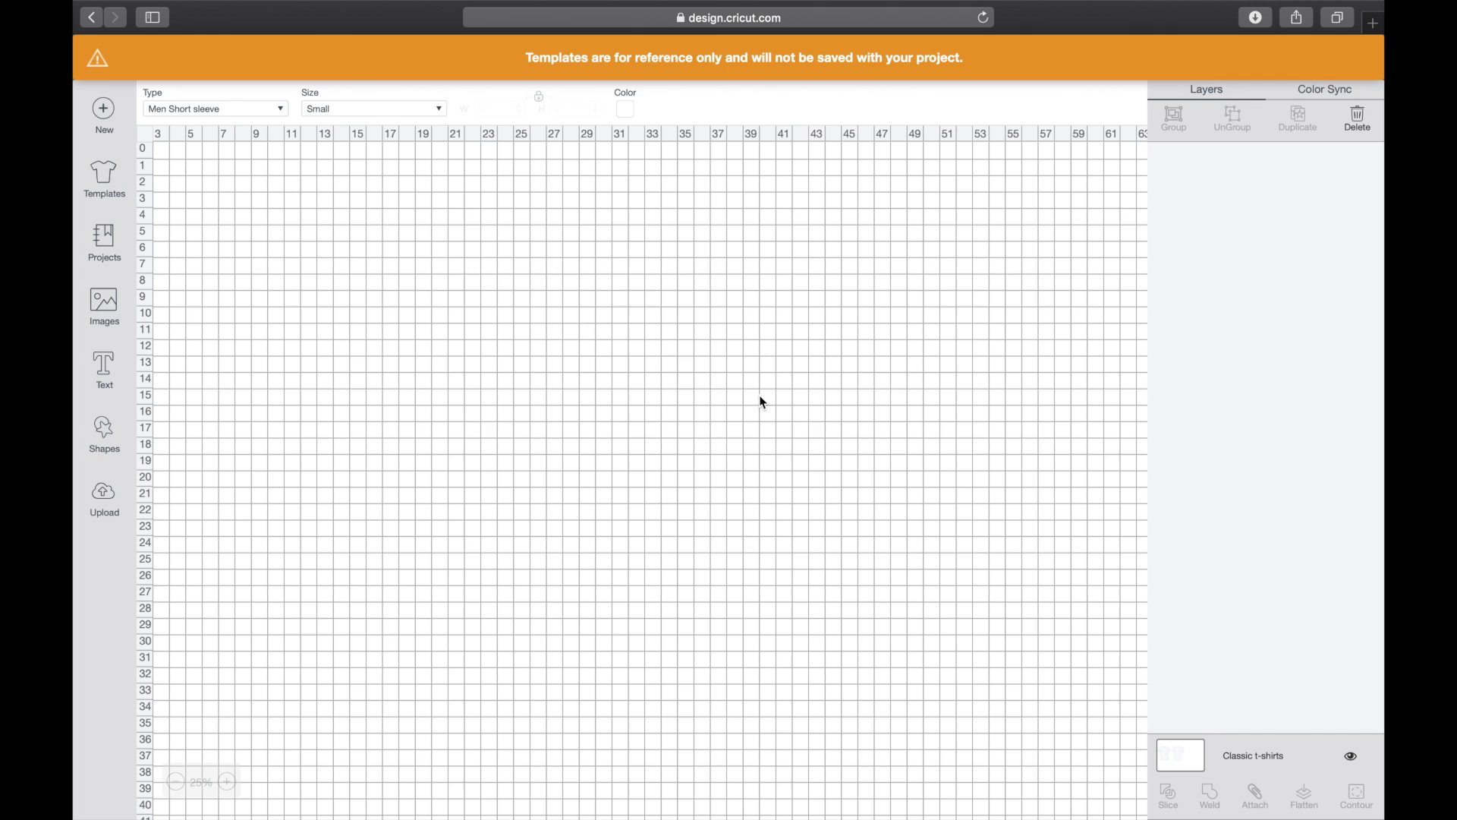
# - Set the t-shirt template's type to Women Short sleeve and its size to X-large
pyautogui.click(252, 115)
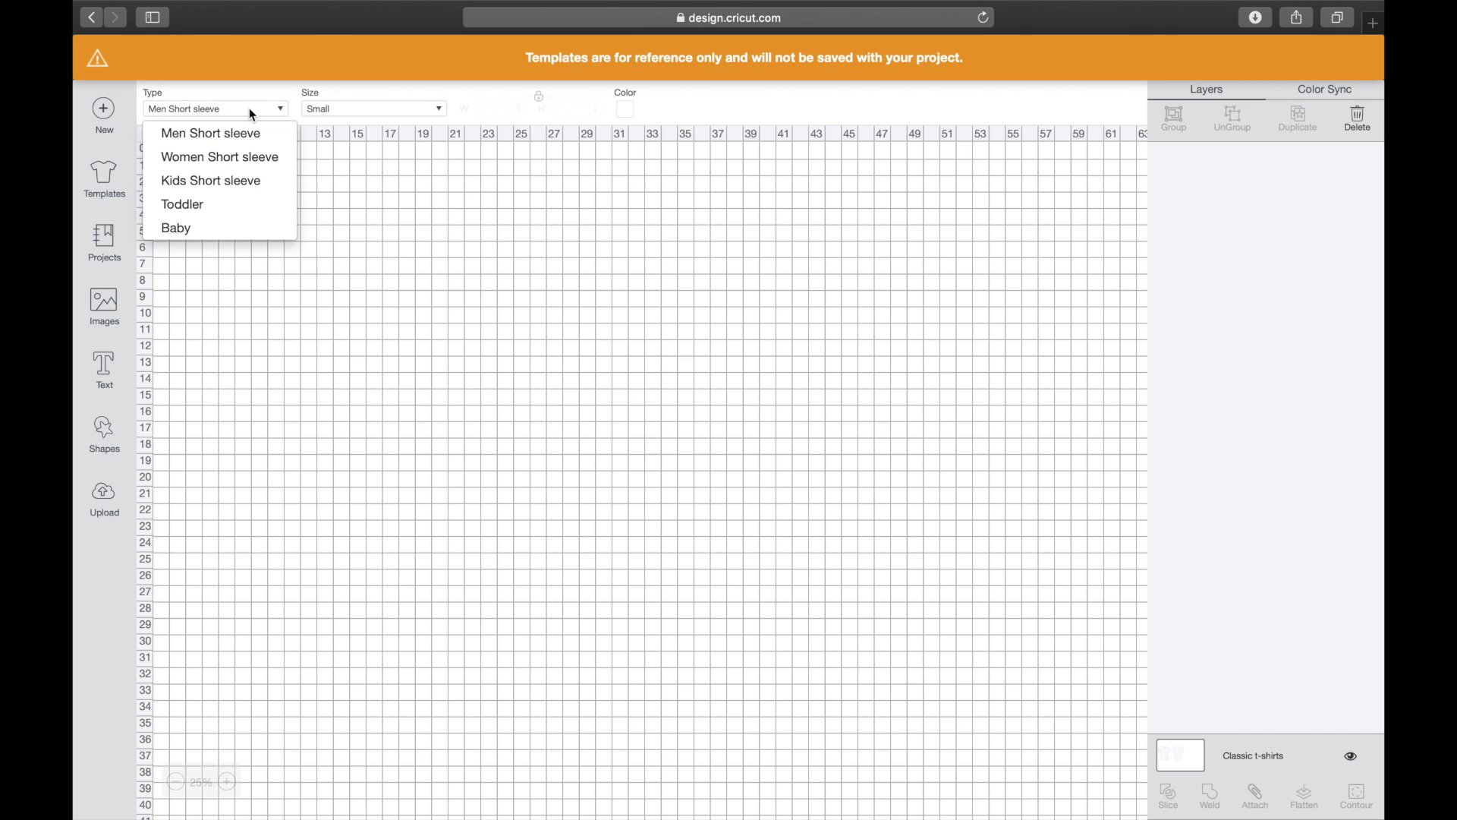
pyautogui.click(243, 159)
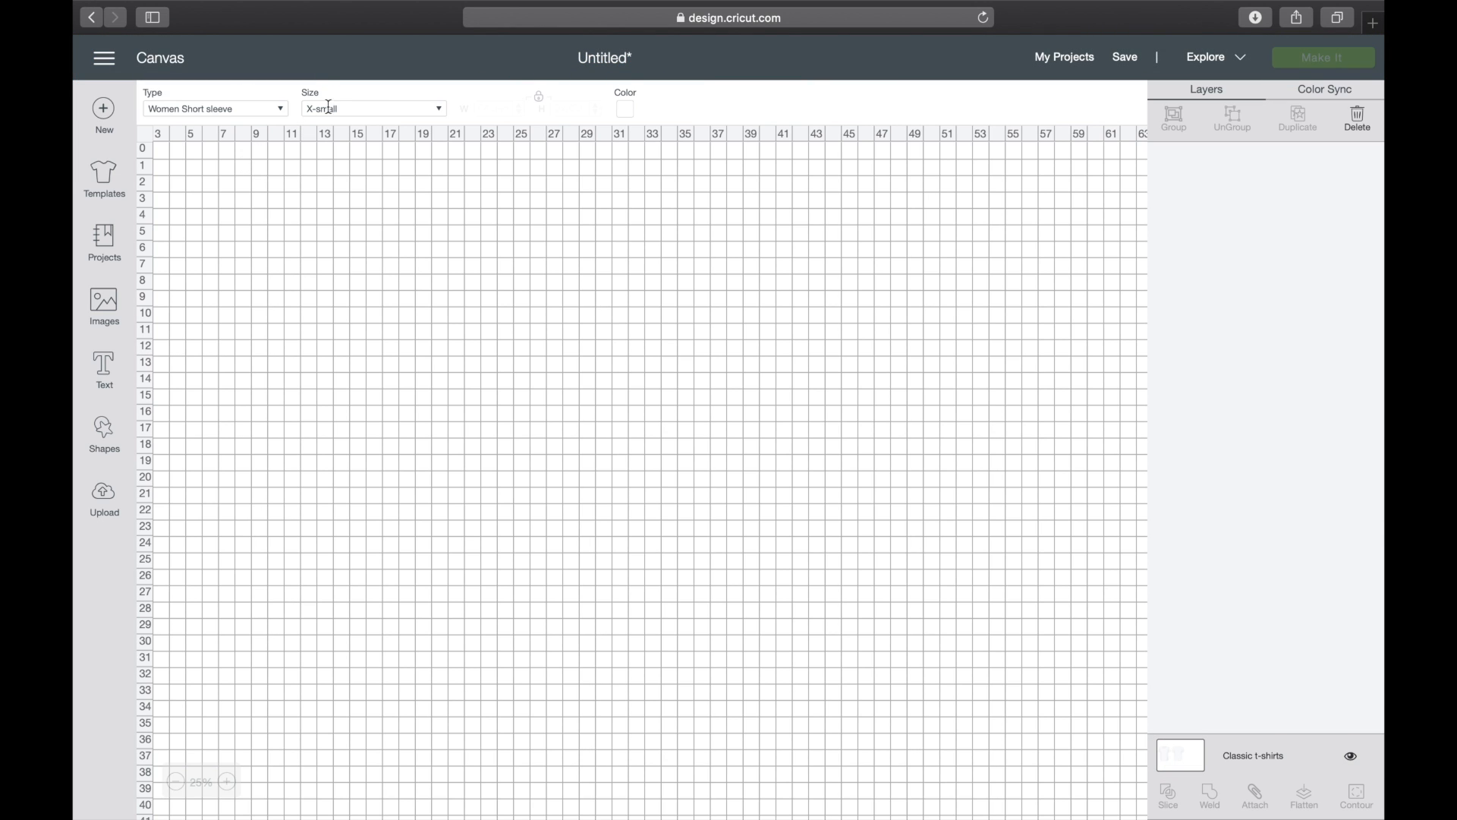
pyautogui.click(358, 113)
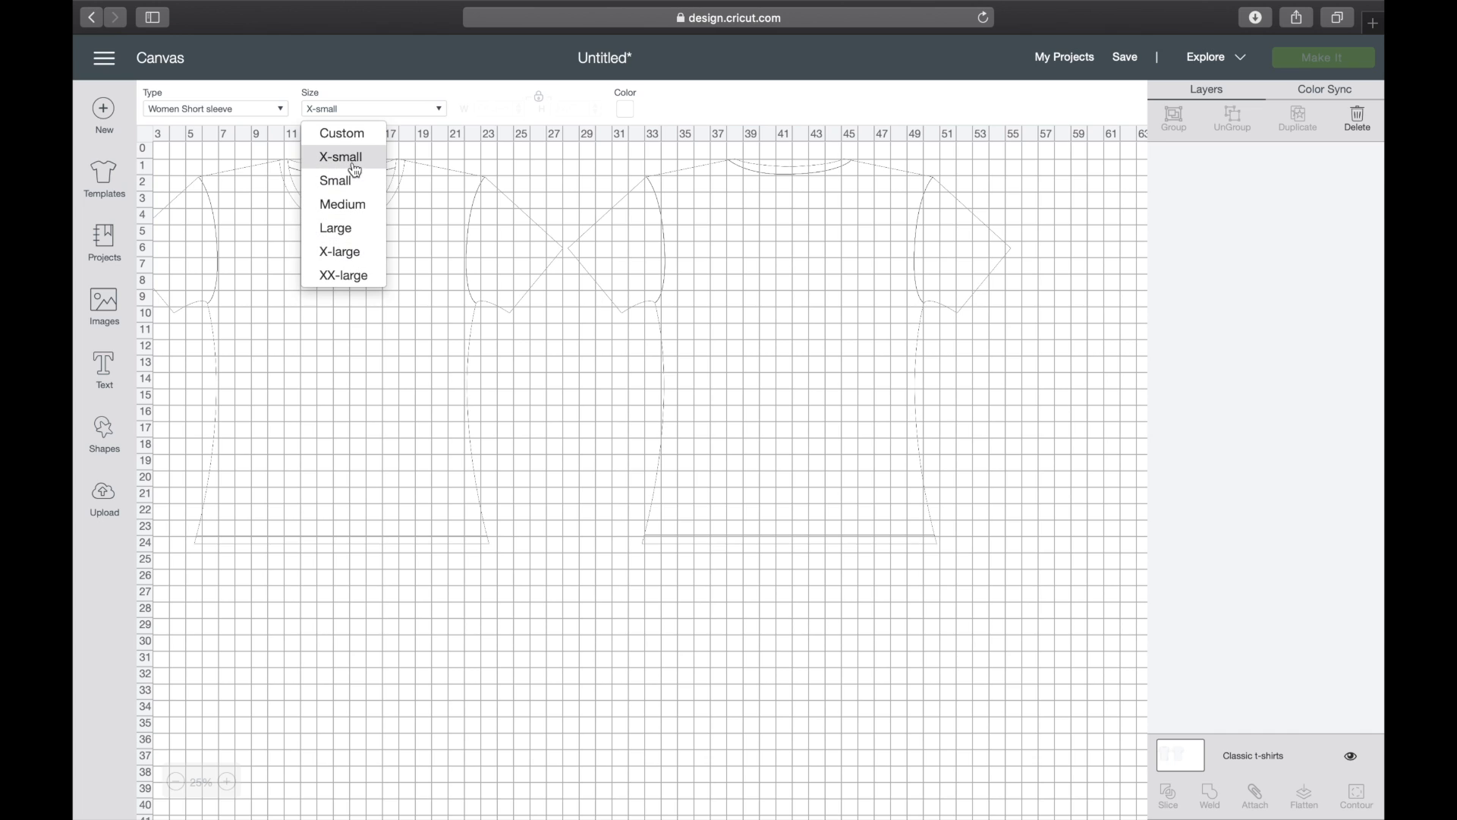
pyautogui.click(352, 253)
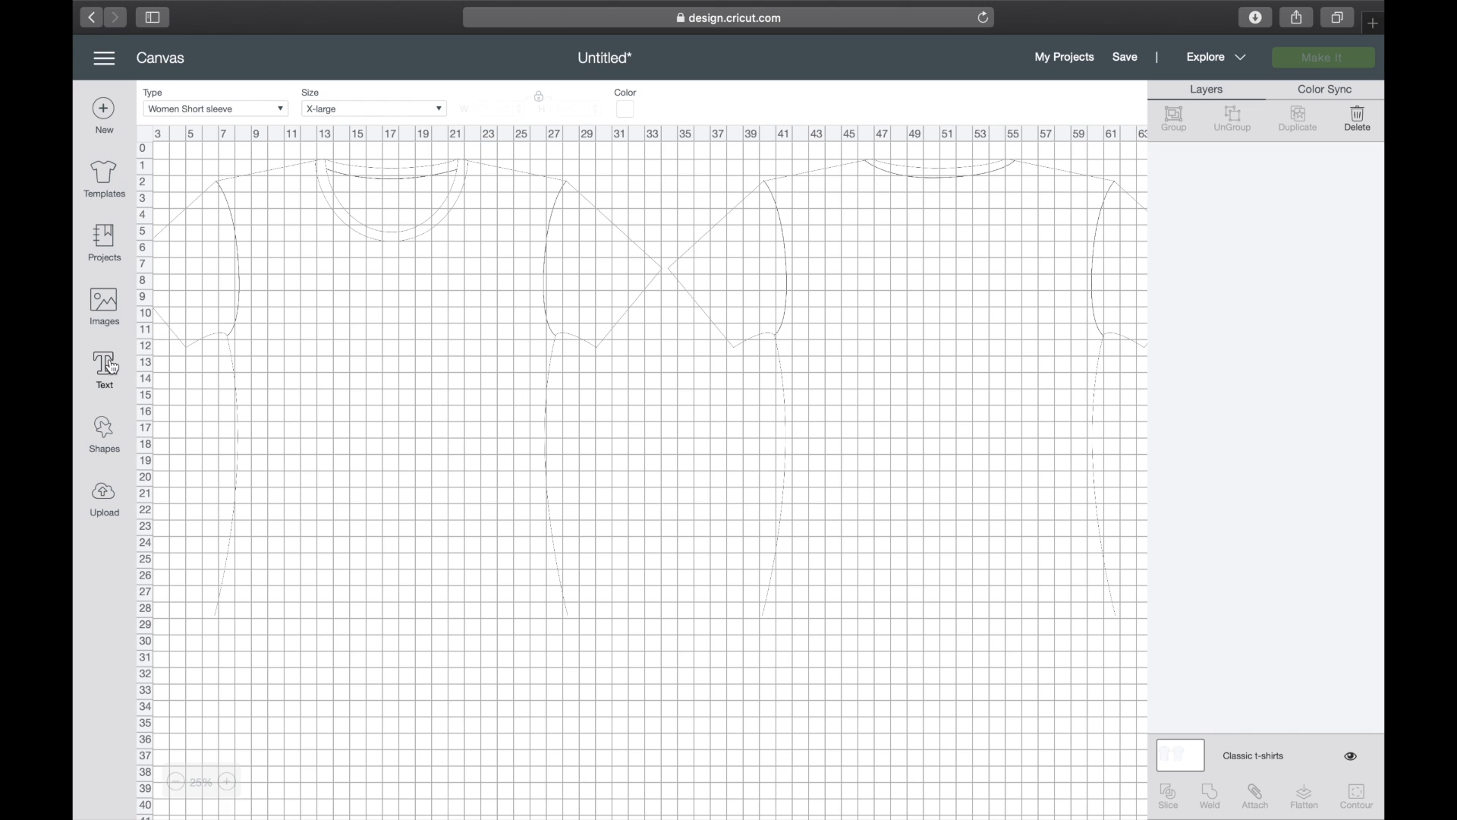
# - Insert the Sketched Heart Outline image from the image library onto the canvas
pyautogui.click(100, 312)
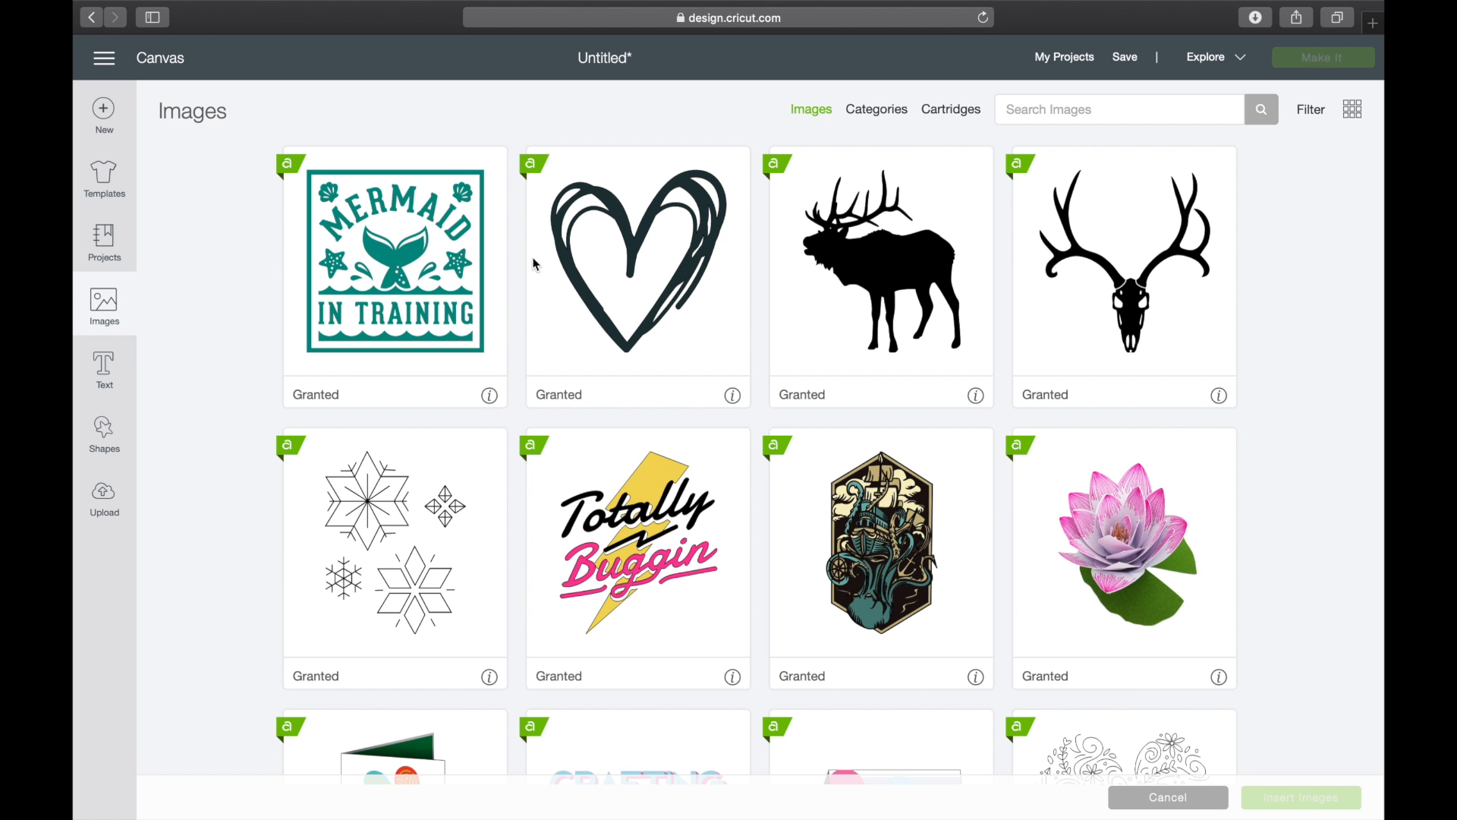
pyautogui.click(600, 279)
pyautogui.click(1266, 796)
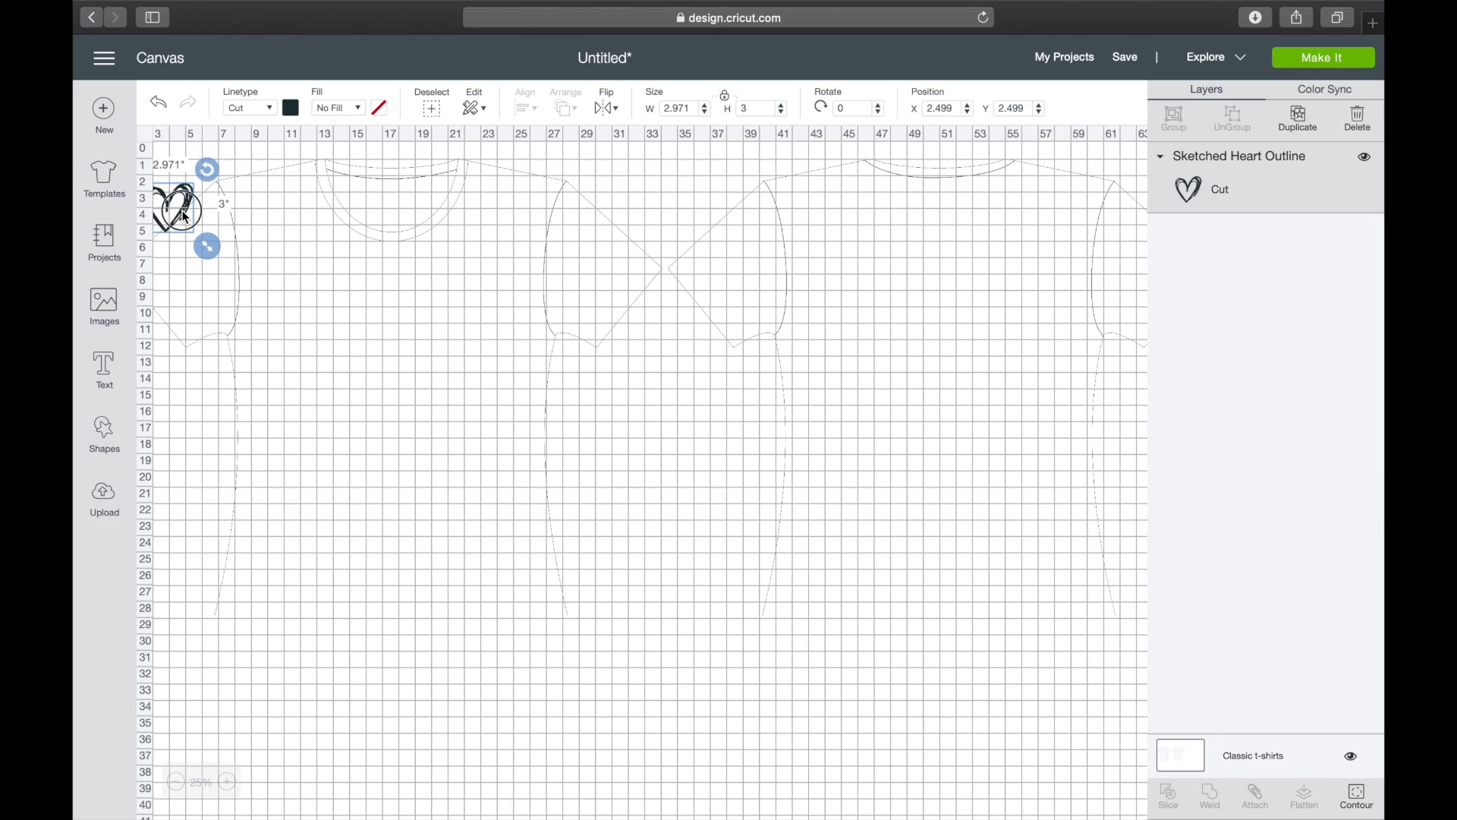
# - Enlarge the heart to about 11 inches wide, center it on the front of the shirt template and deselect it
pyautogui.moveTo(182, 215); pyautogui.dragTo(488, 291)
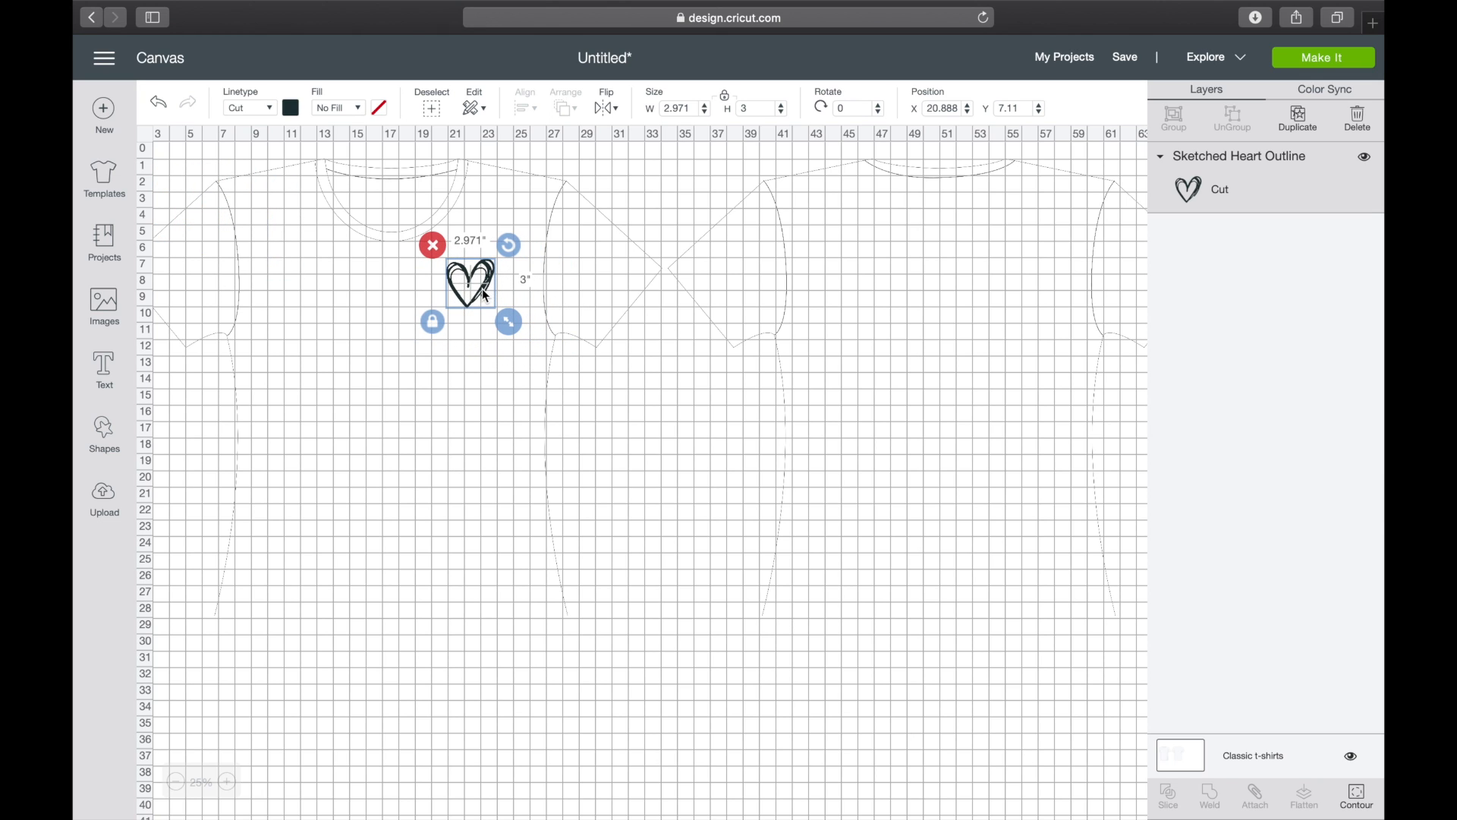
pyautogui.moveTo(508, 322); pyautogui.dragTo(565, 501)
pyautogui.moveTo(510, 438); pyautogui.dragTo(435, 422)
pyautogui.click(552, 413)
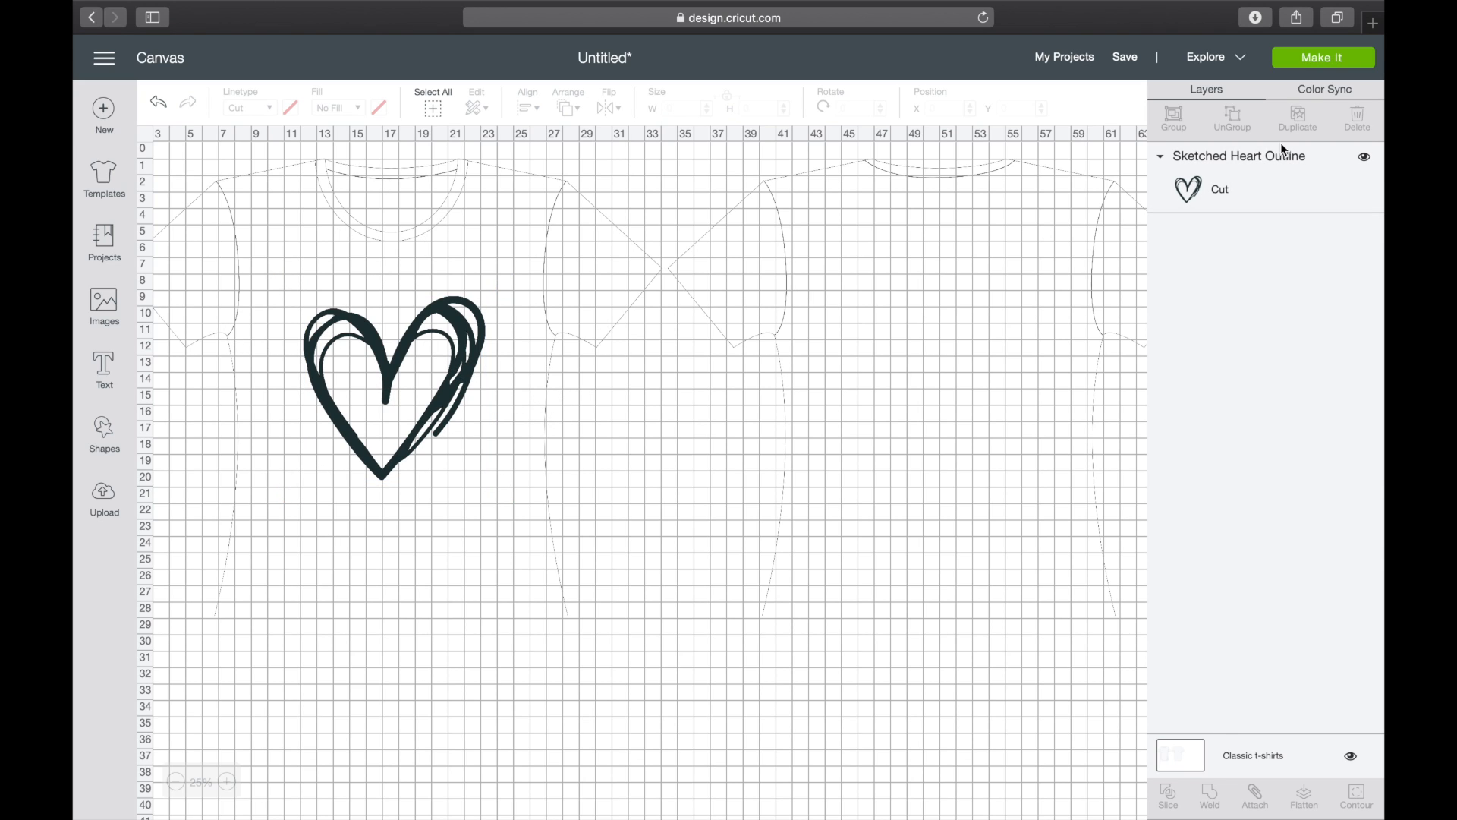
# - Preview the heart on the cutting mat, return to the canvas and delete the heart
pyautogui.click(1310, 65)
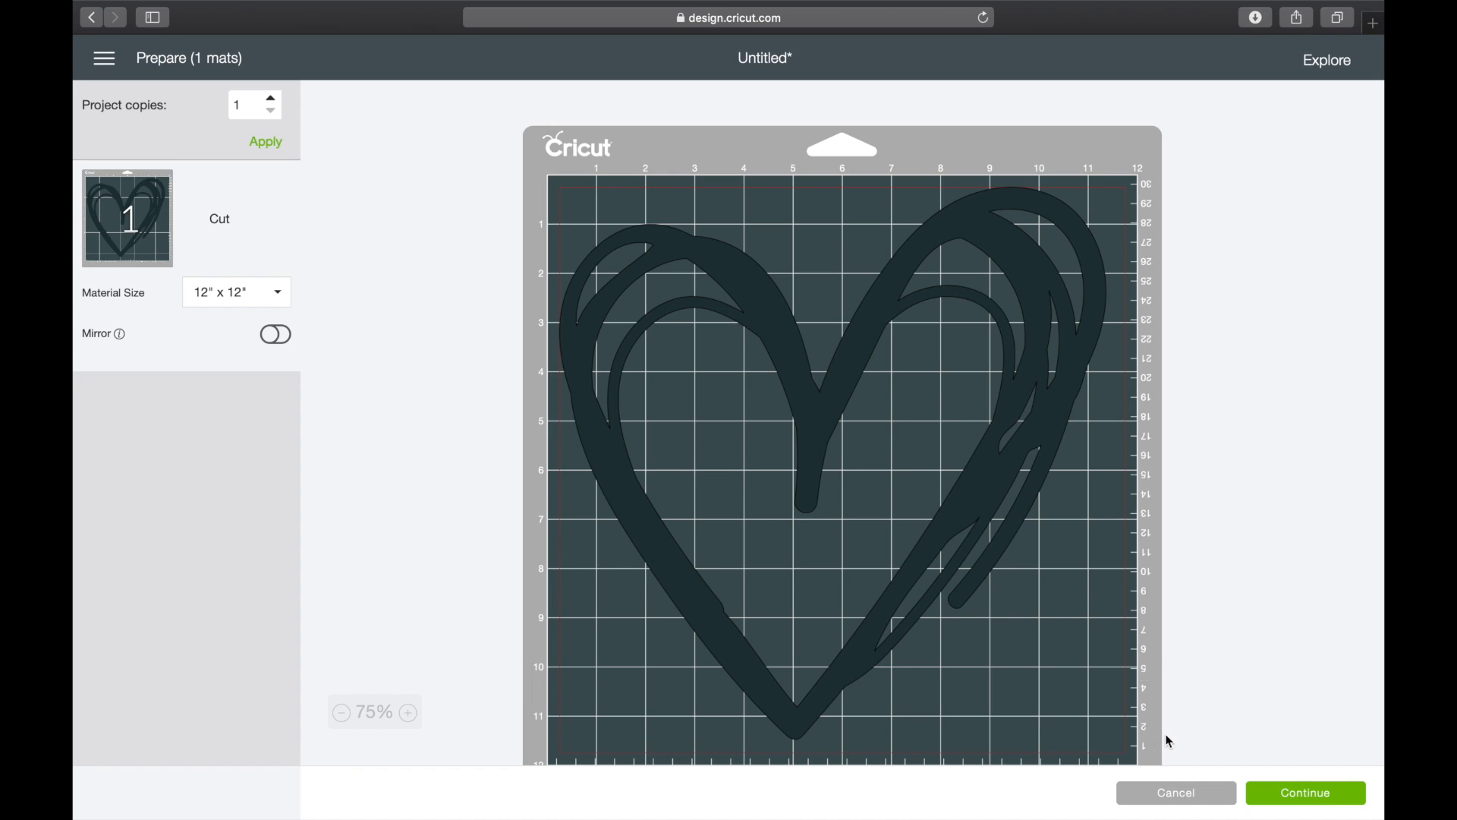
pyautogui.click(1185, 807)
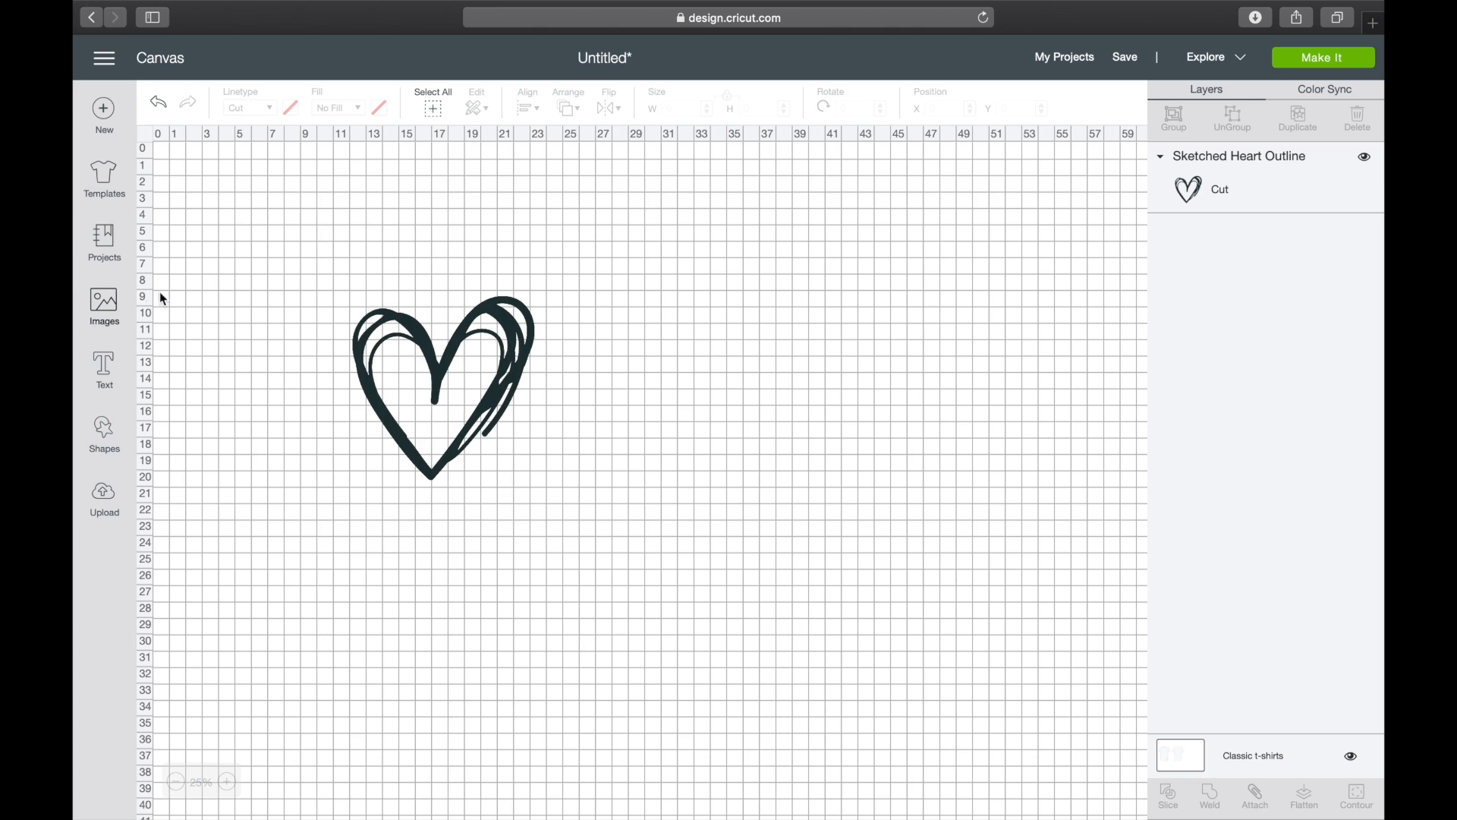
pyautogui.click(117, 253)
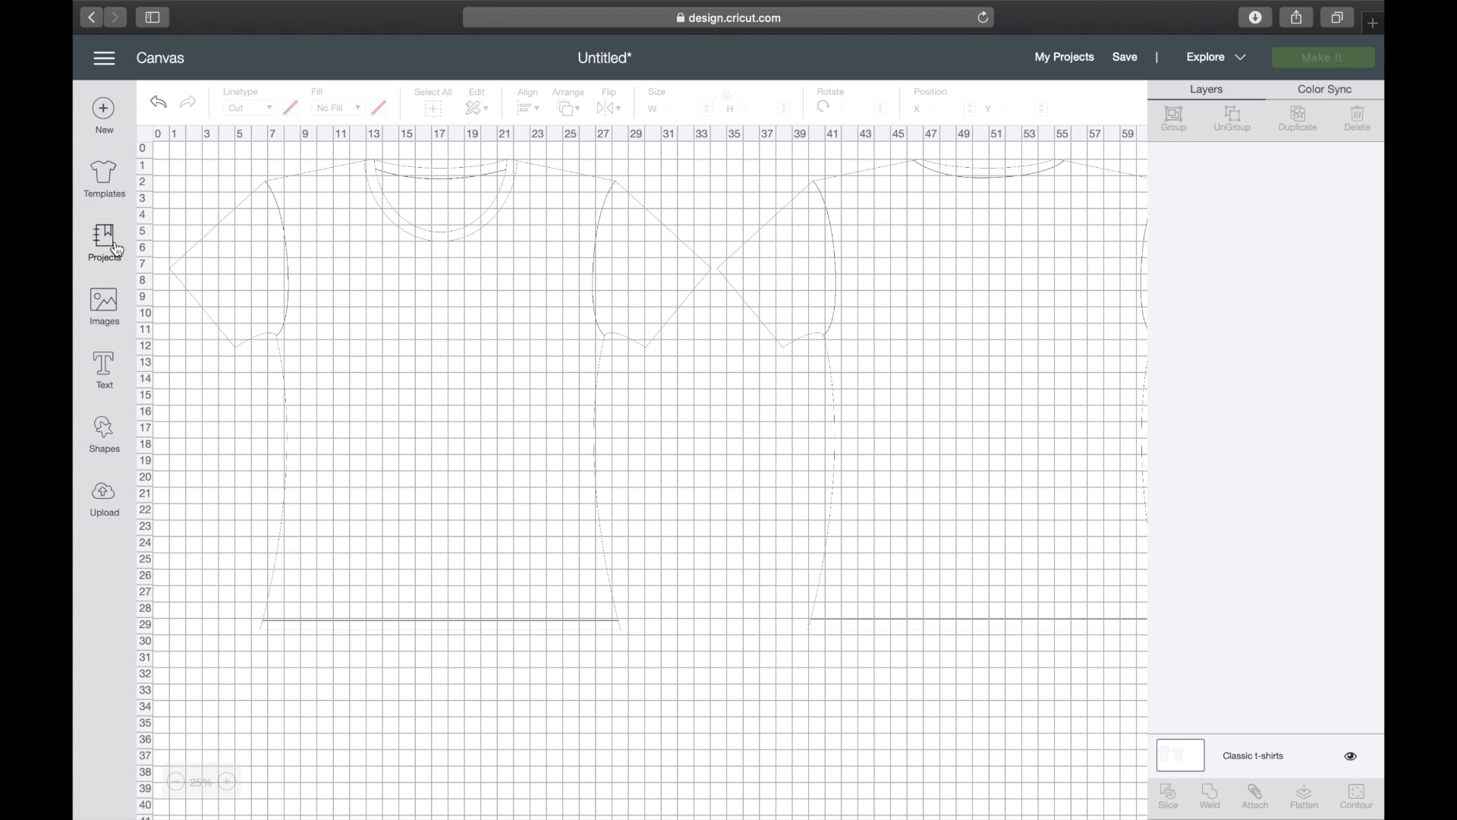
# - Find the Martha Stewart - Pineapple Pillow project, review its details and open it for customizing, replacing the unsaved canvas project
pyautogui.click(107, 243)
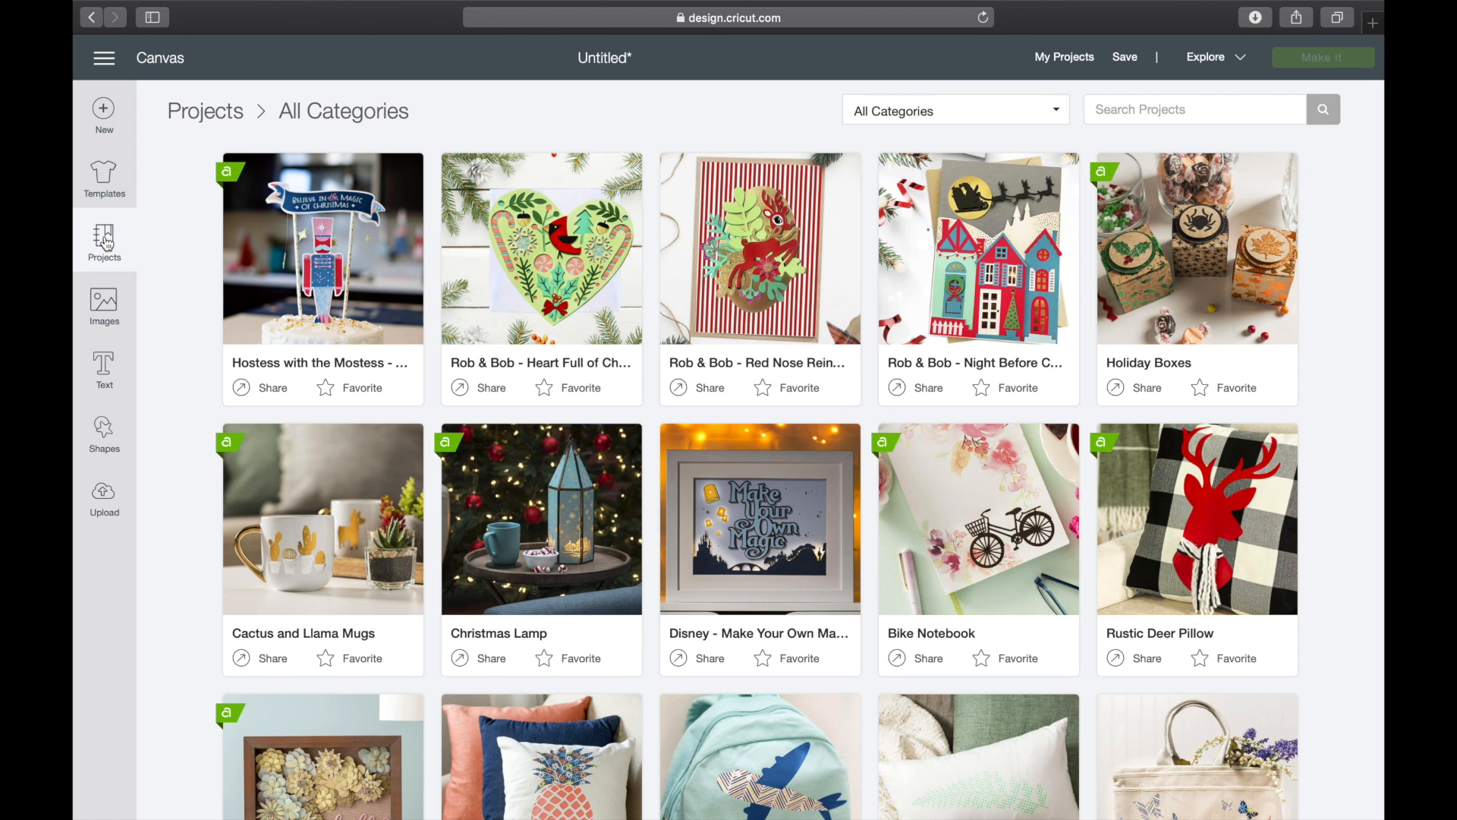
pyautogui.scroll(-6, 425, 474)
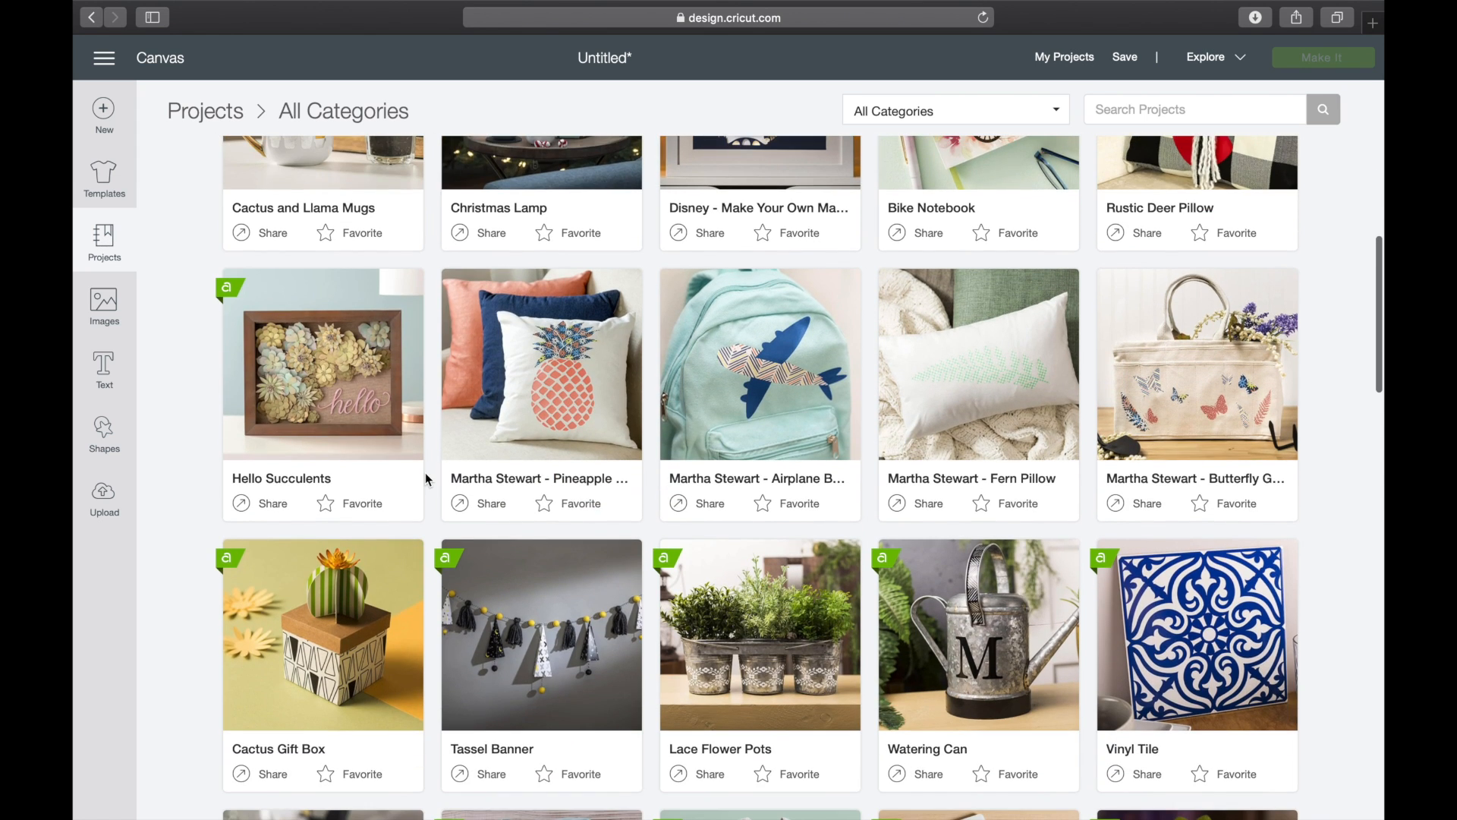
pyautogui.click(560, 399)
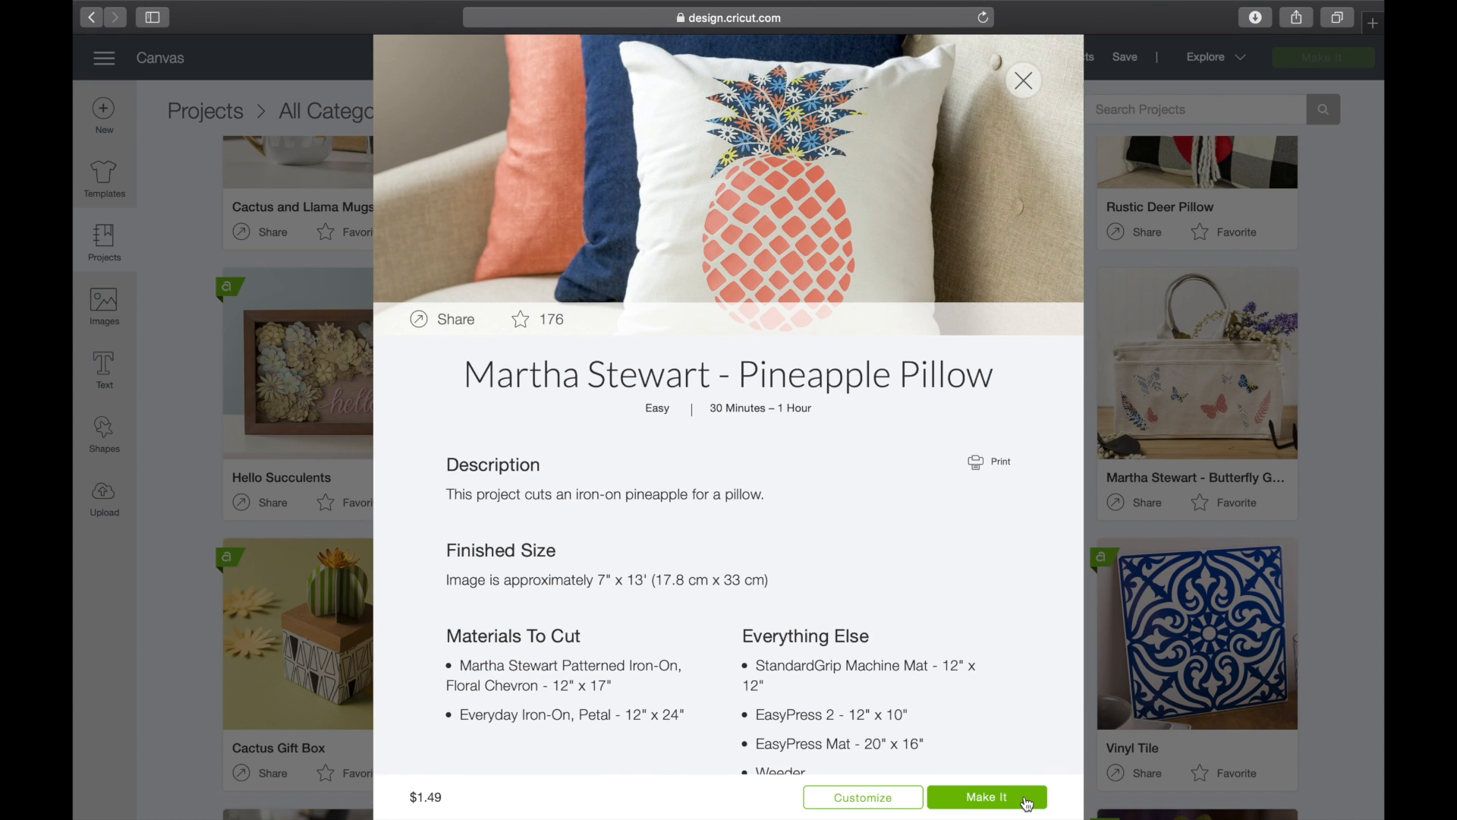
pyautogui.scroll(-5, 886, 710)
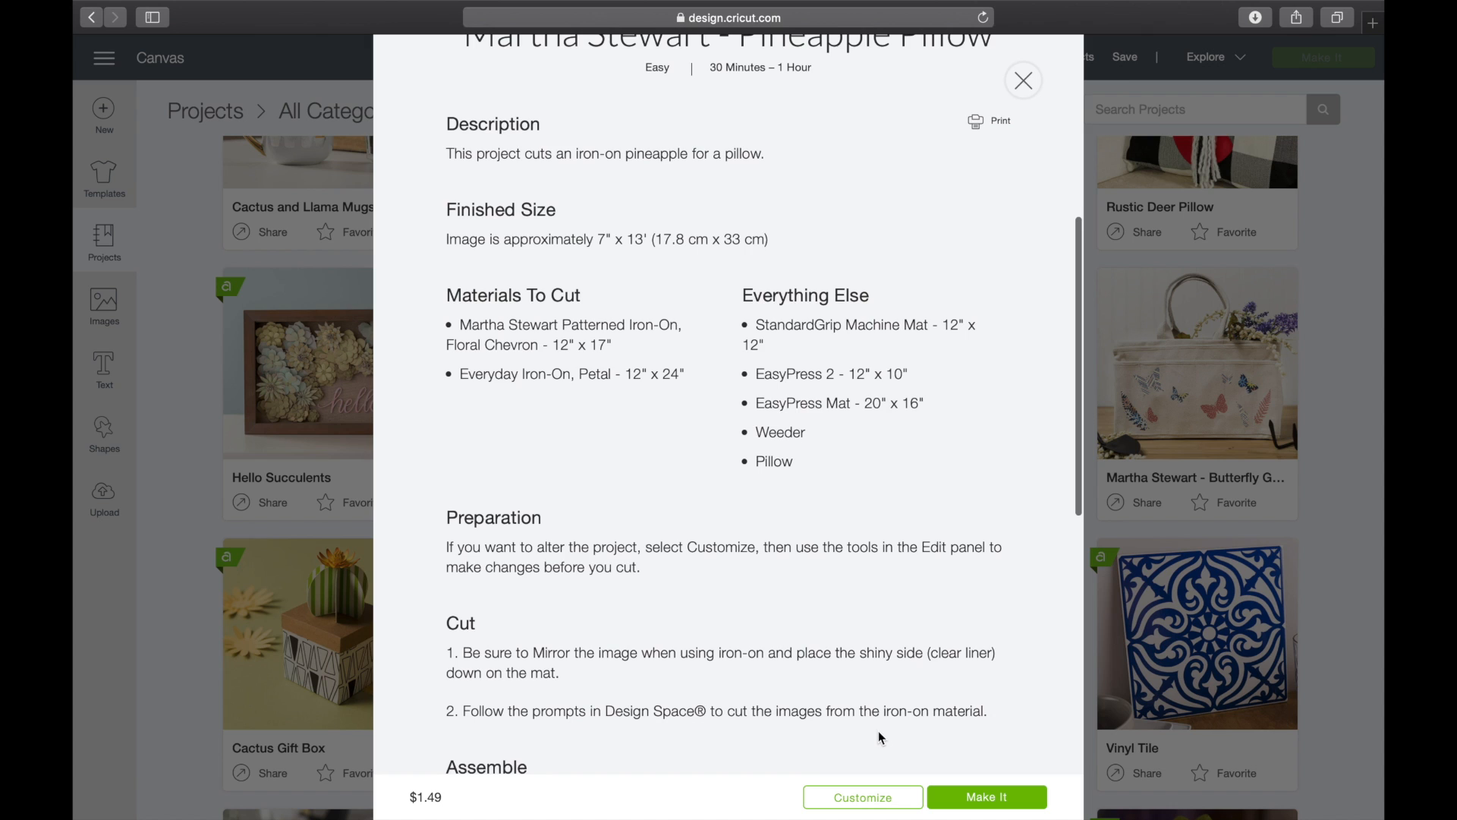
pyautogui.scroll(3, 881, 738)
pyautogui.click(878, 799)
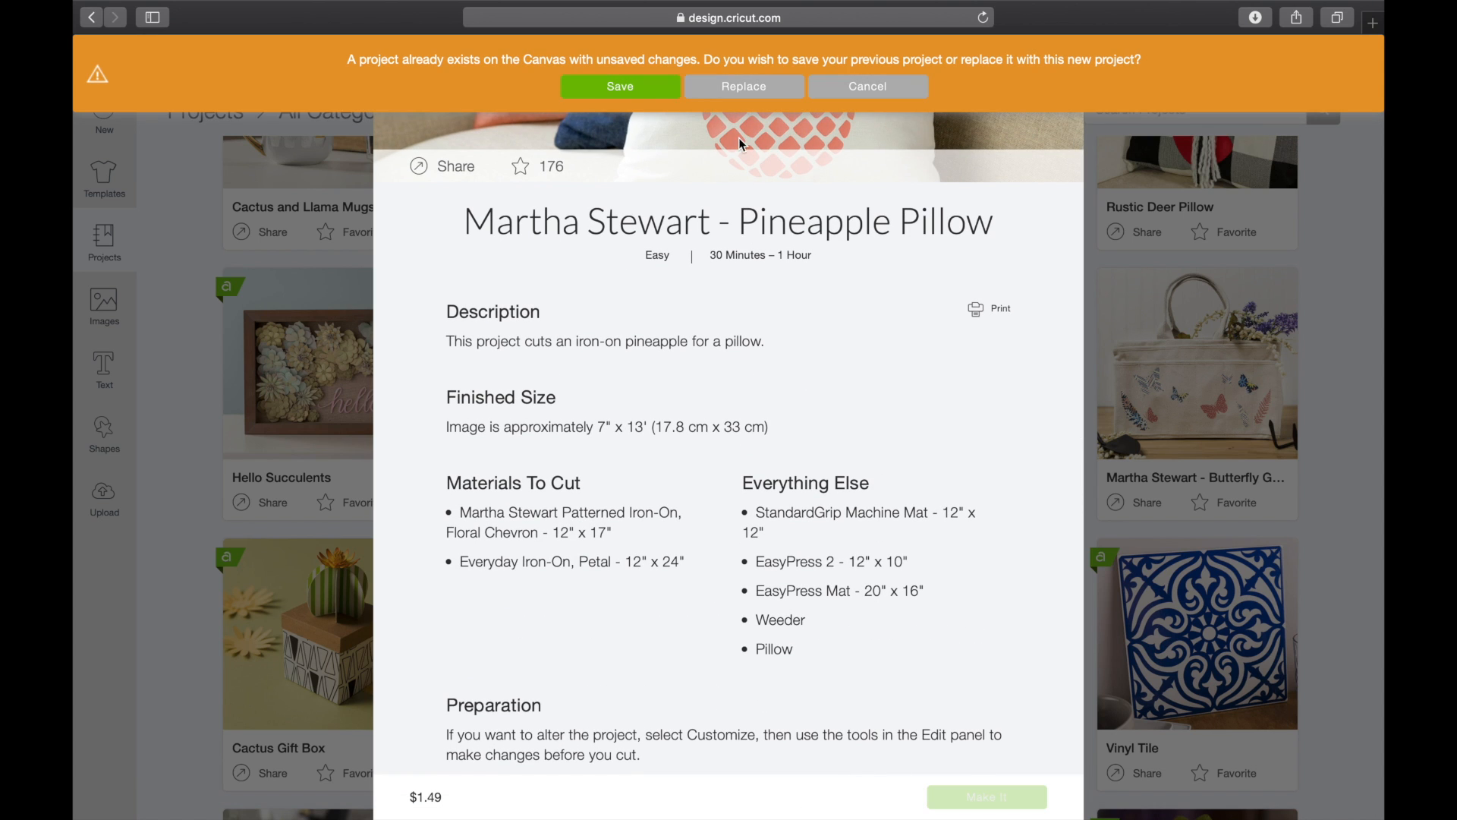
pyautogui.click(755, 87)
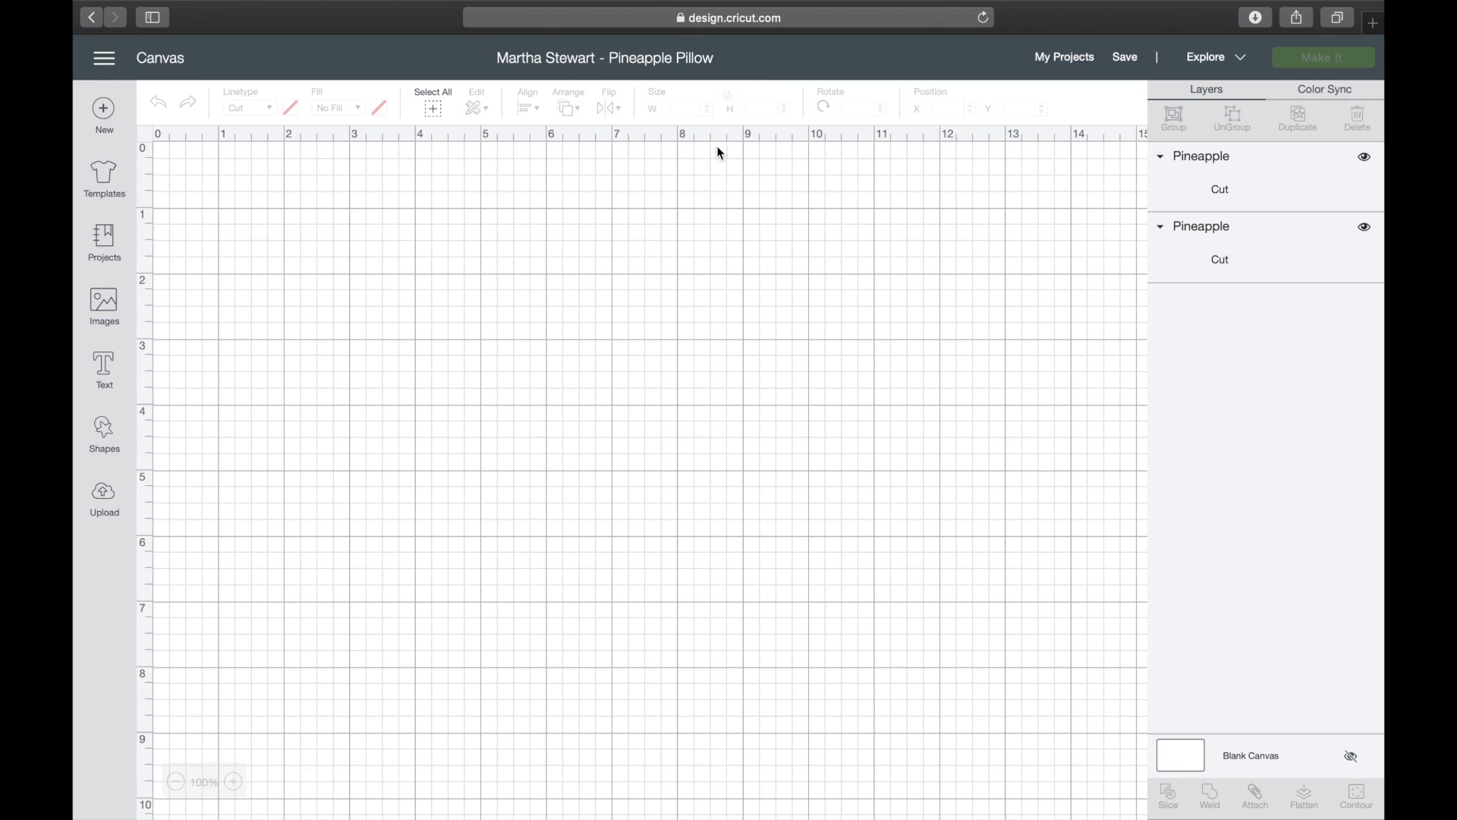
# - Recolor the pineapple's body with the same blue material color as its leaves
pyautogui.scroll(-5, 662, 622)
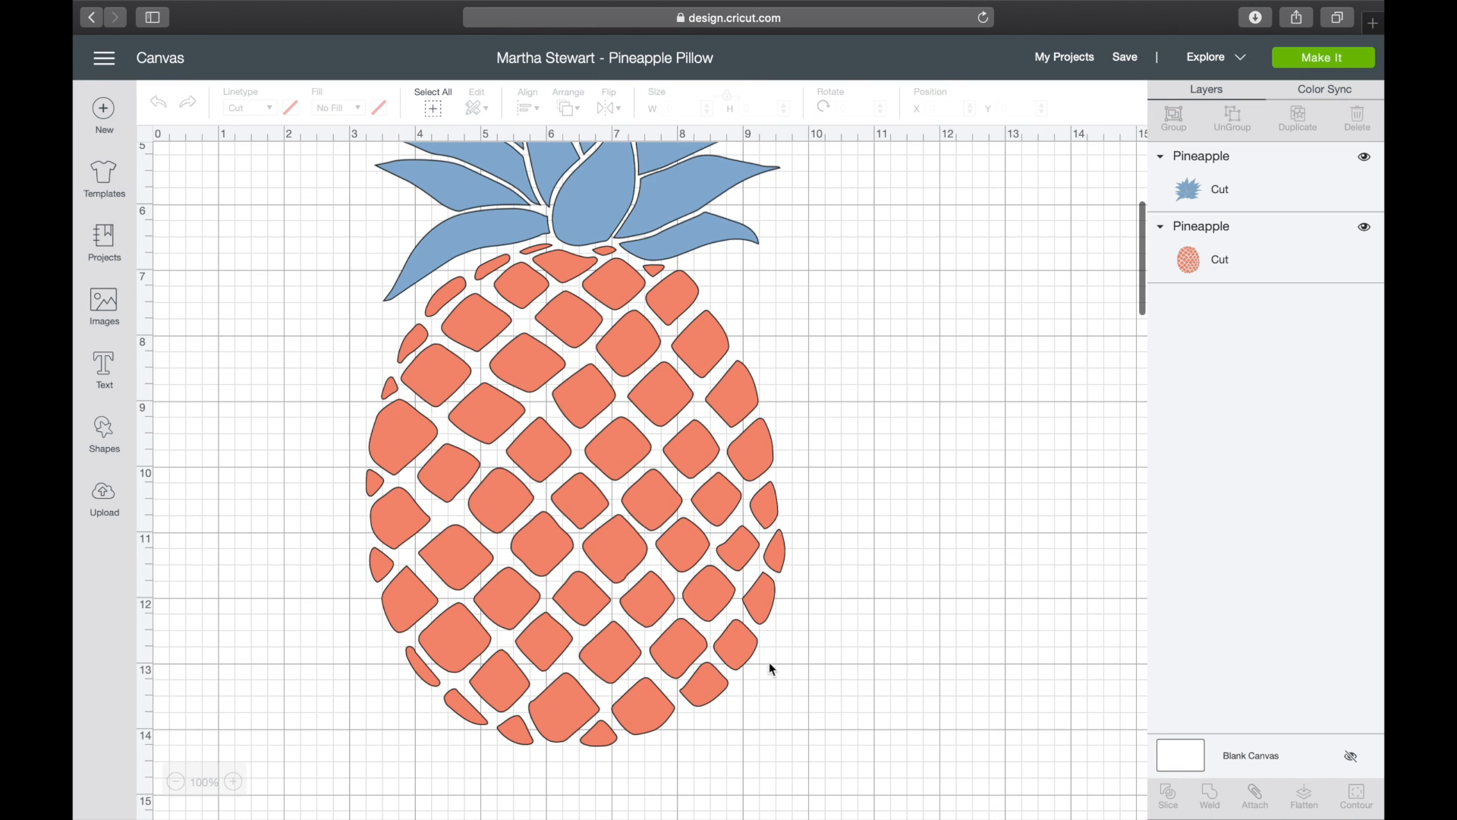
pyautogui.click(629, 501)
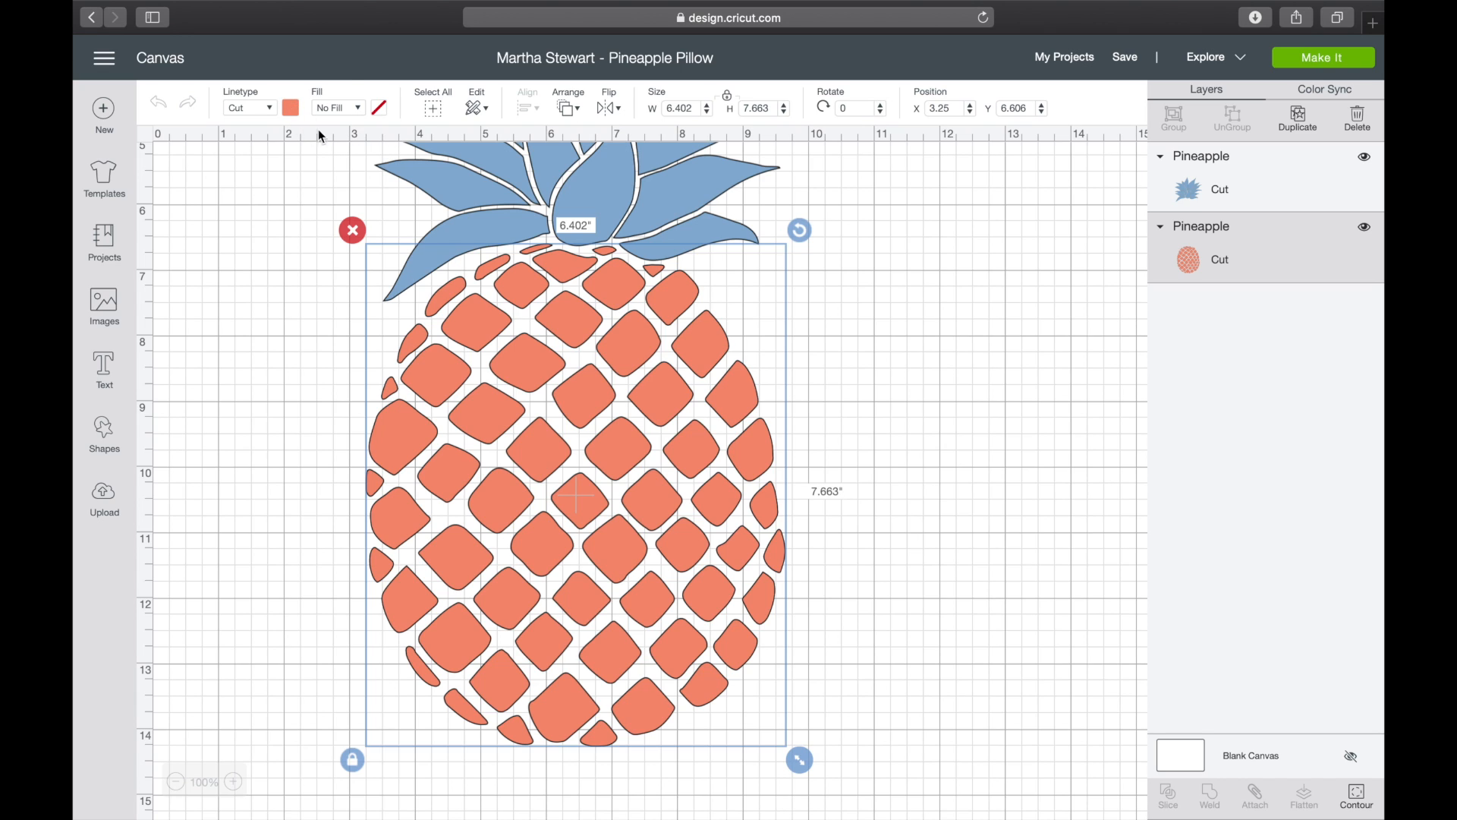
pyautogui.click(296, 109)
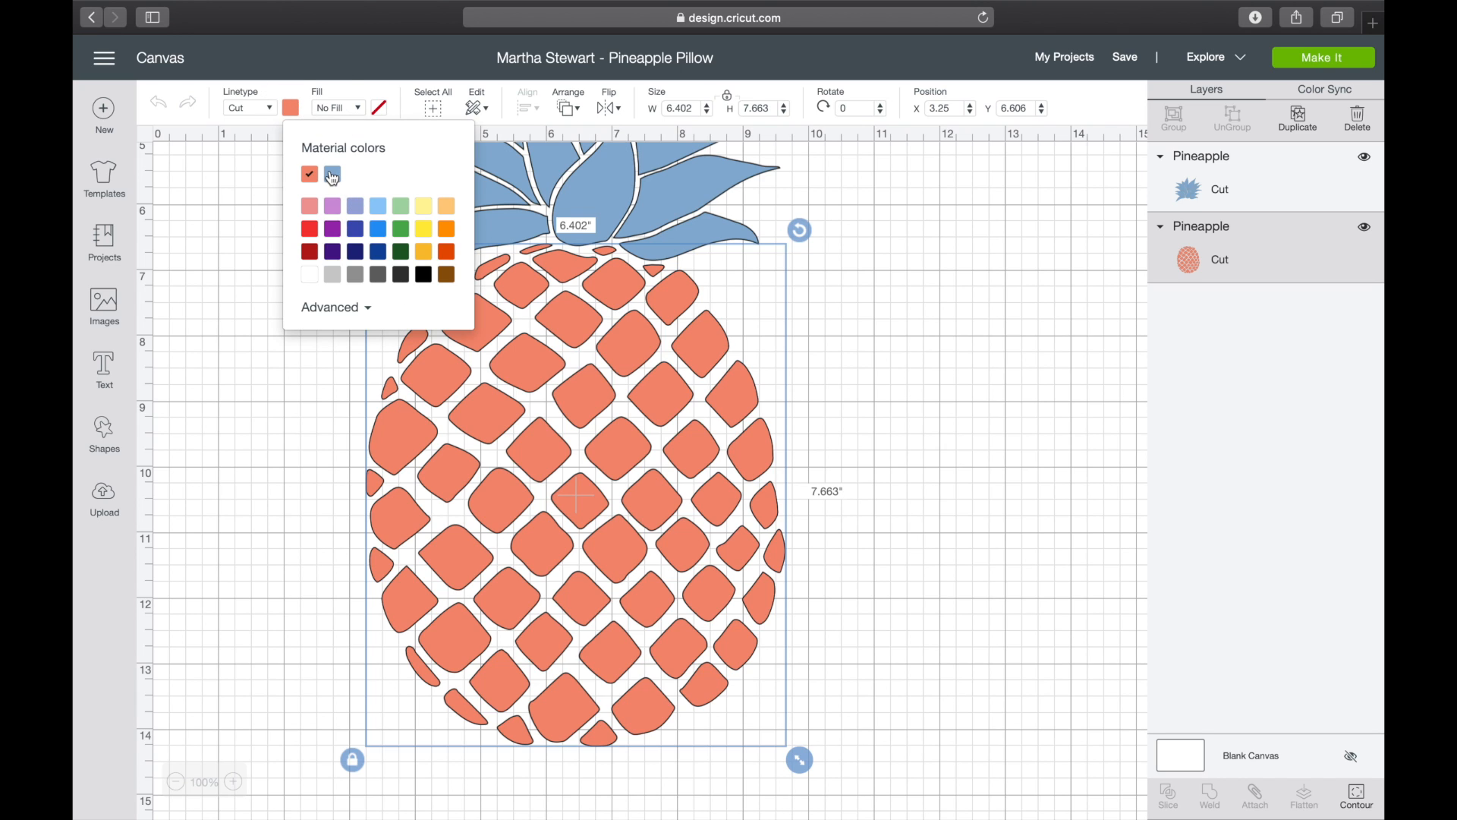
pyautogui.click(332, 176)
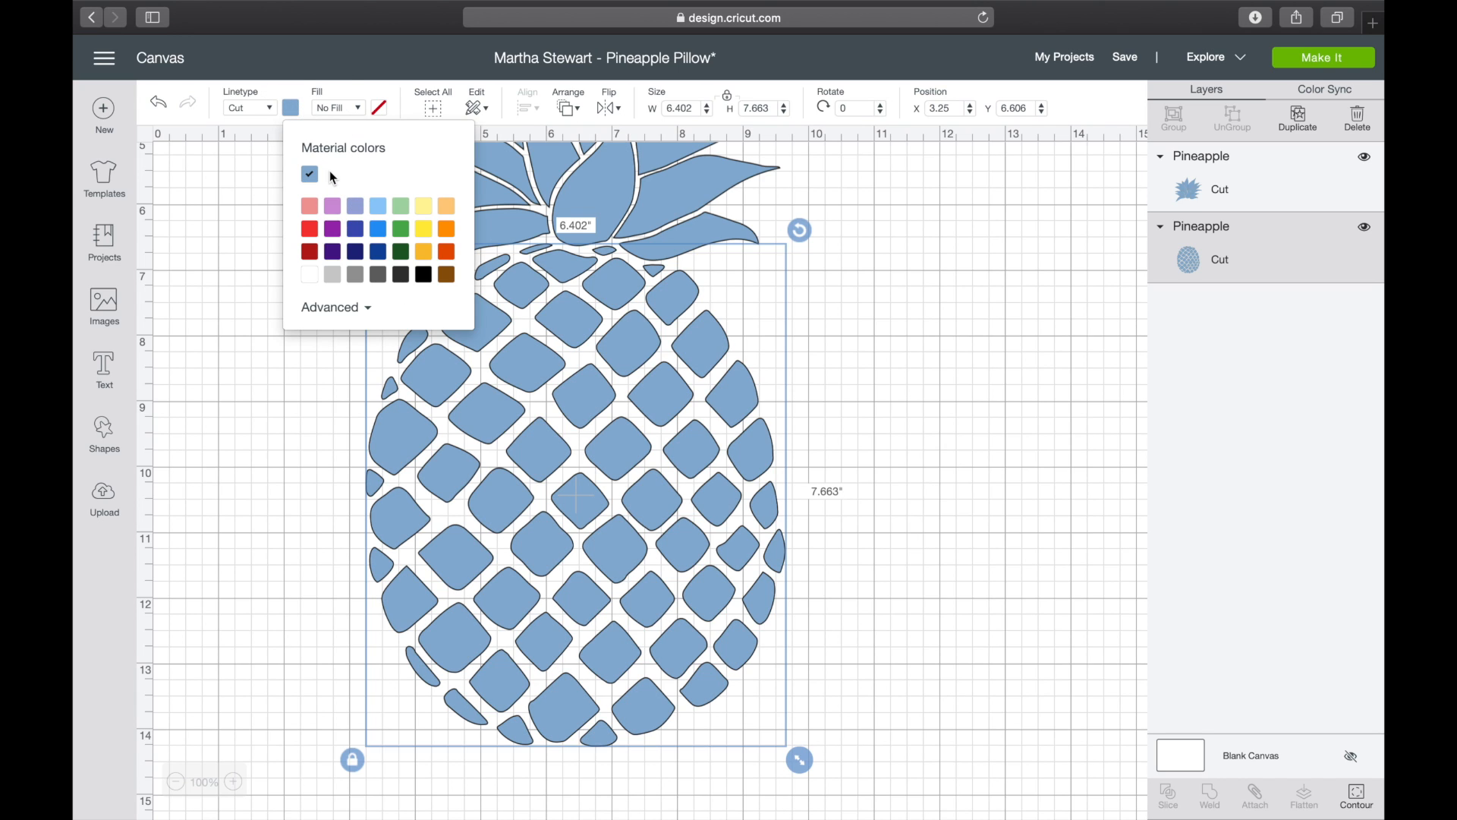
# - Change the pineapple leaves' material color to green and deselect them
pyautogui.click(1198, 176)
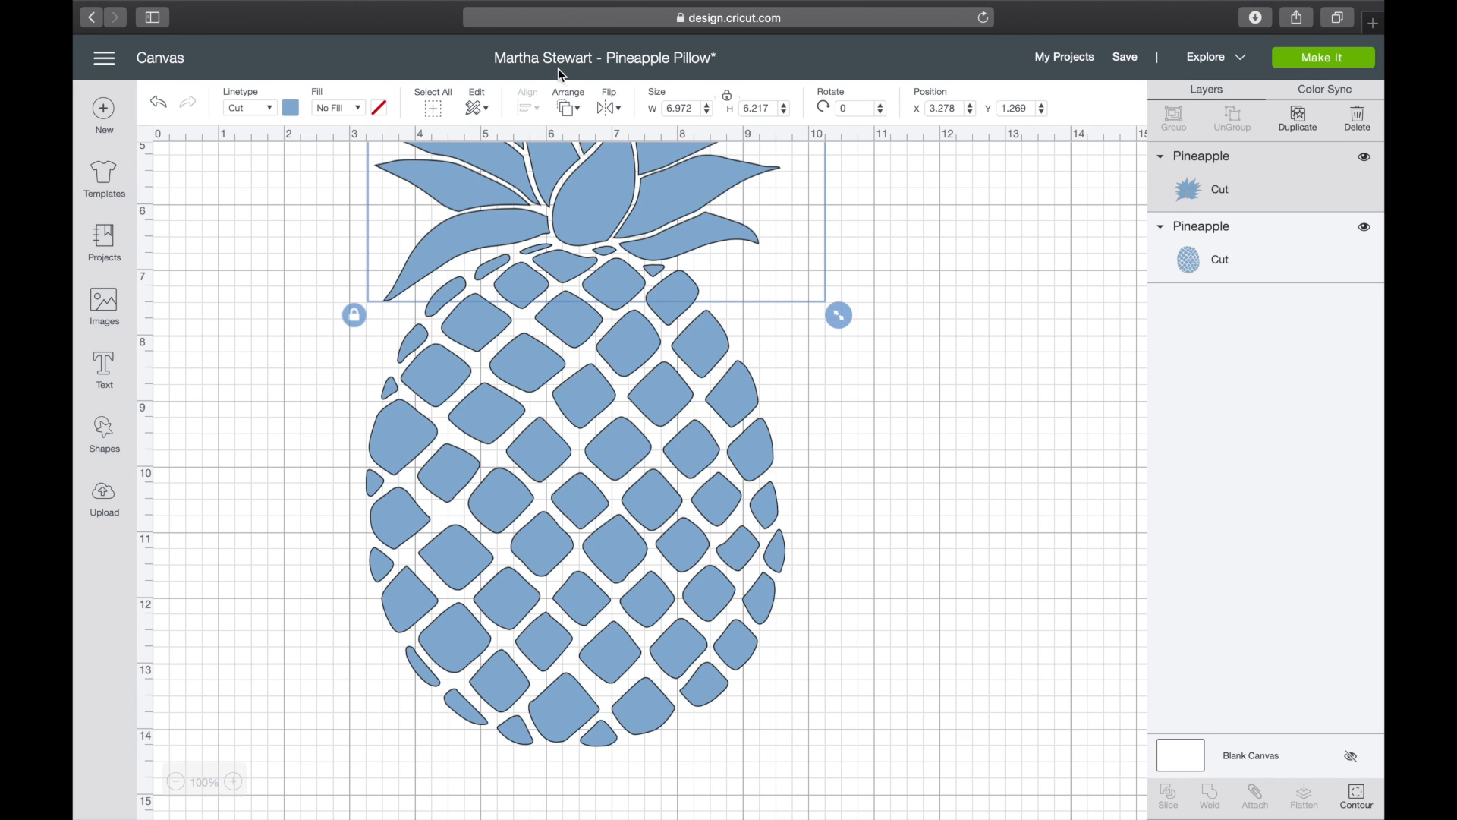
pyautogui.click(289, 108)
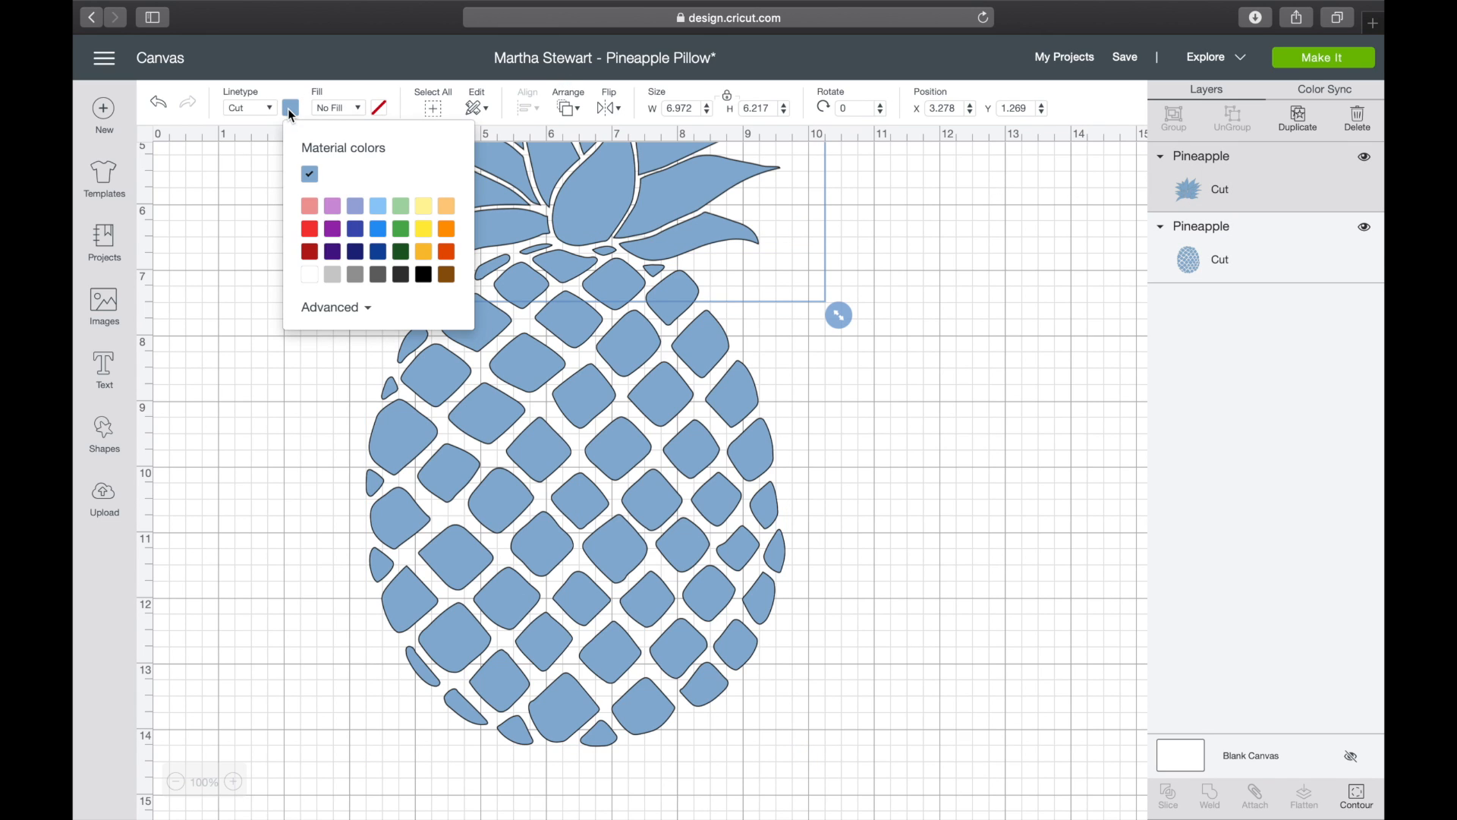
pyautogui.click(403, 231)
pyautogui.click(235, 448)
# - Weld the pineapple's leaves and body into a single layer and check the merged shape
pyautogui.moveTo(309, 157); pyautogui.dragTo(808, 638)
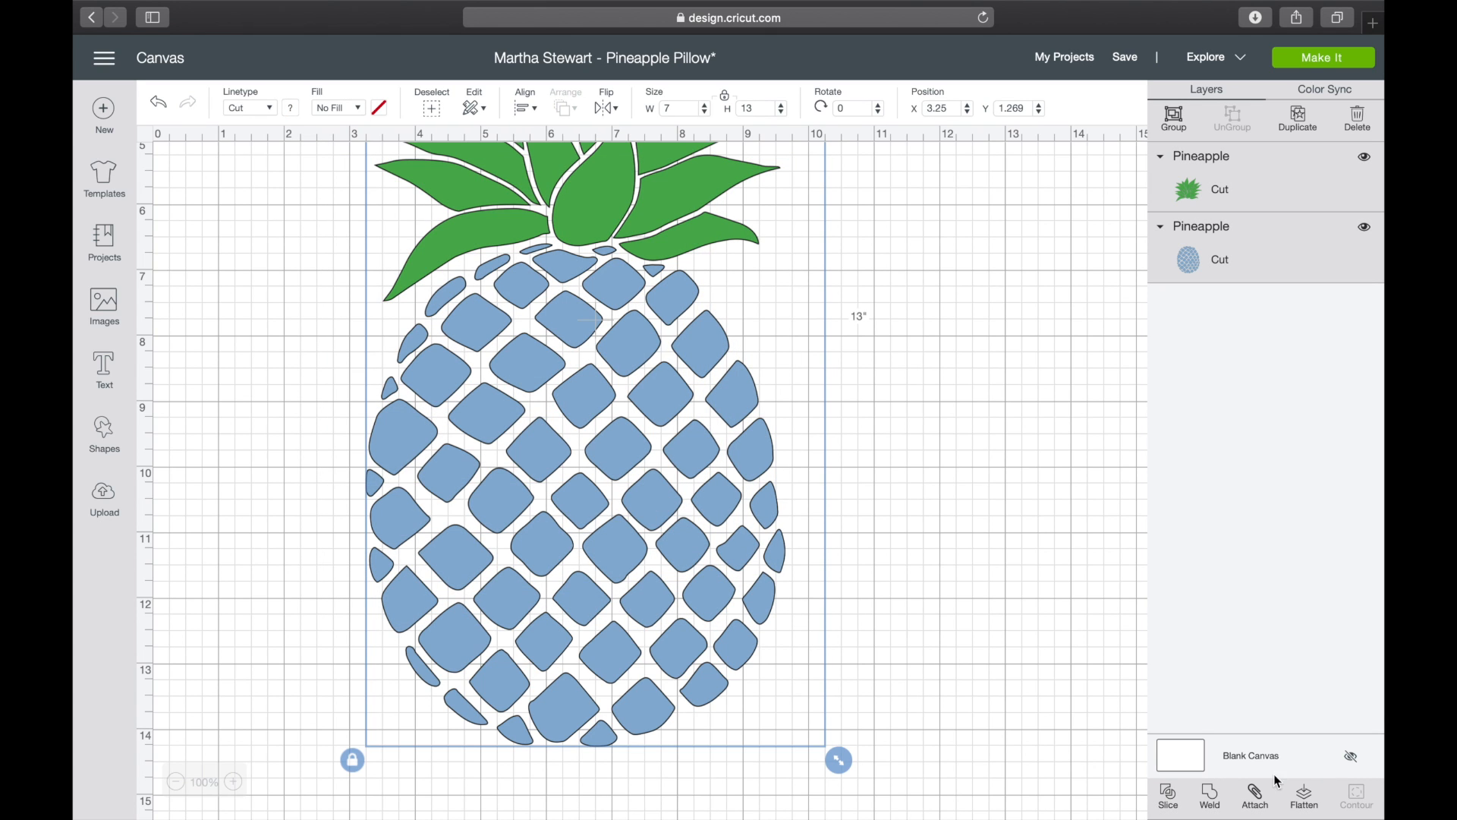
pyautogui.click(1212, 797)
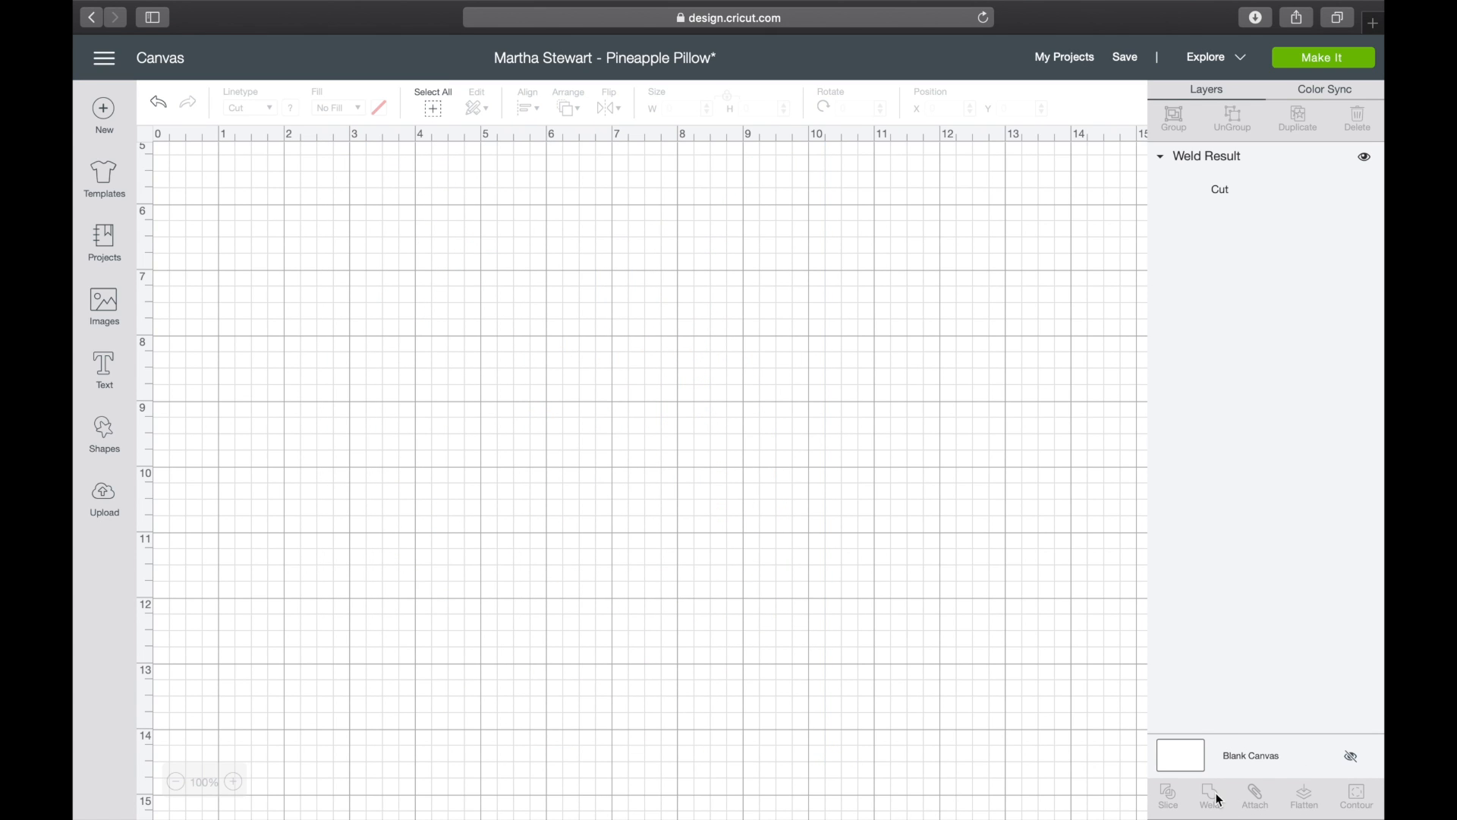
pyautogui.scroll(3, 1044, 685)
pyautogui.scroll(-5, 1044, 684)
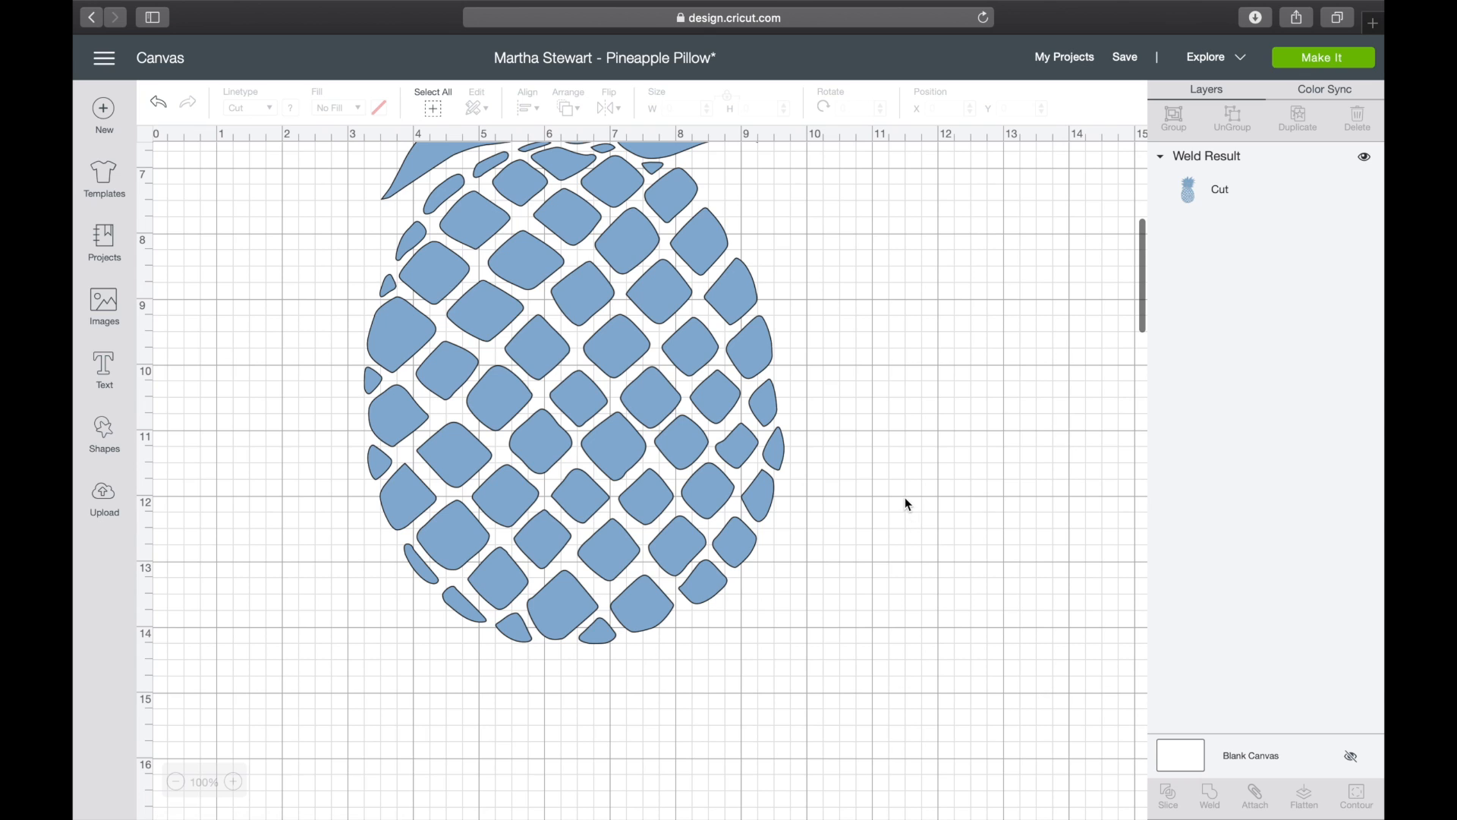
pyautogui.scroll(4, 907, 504)
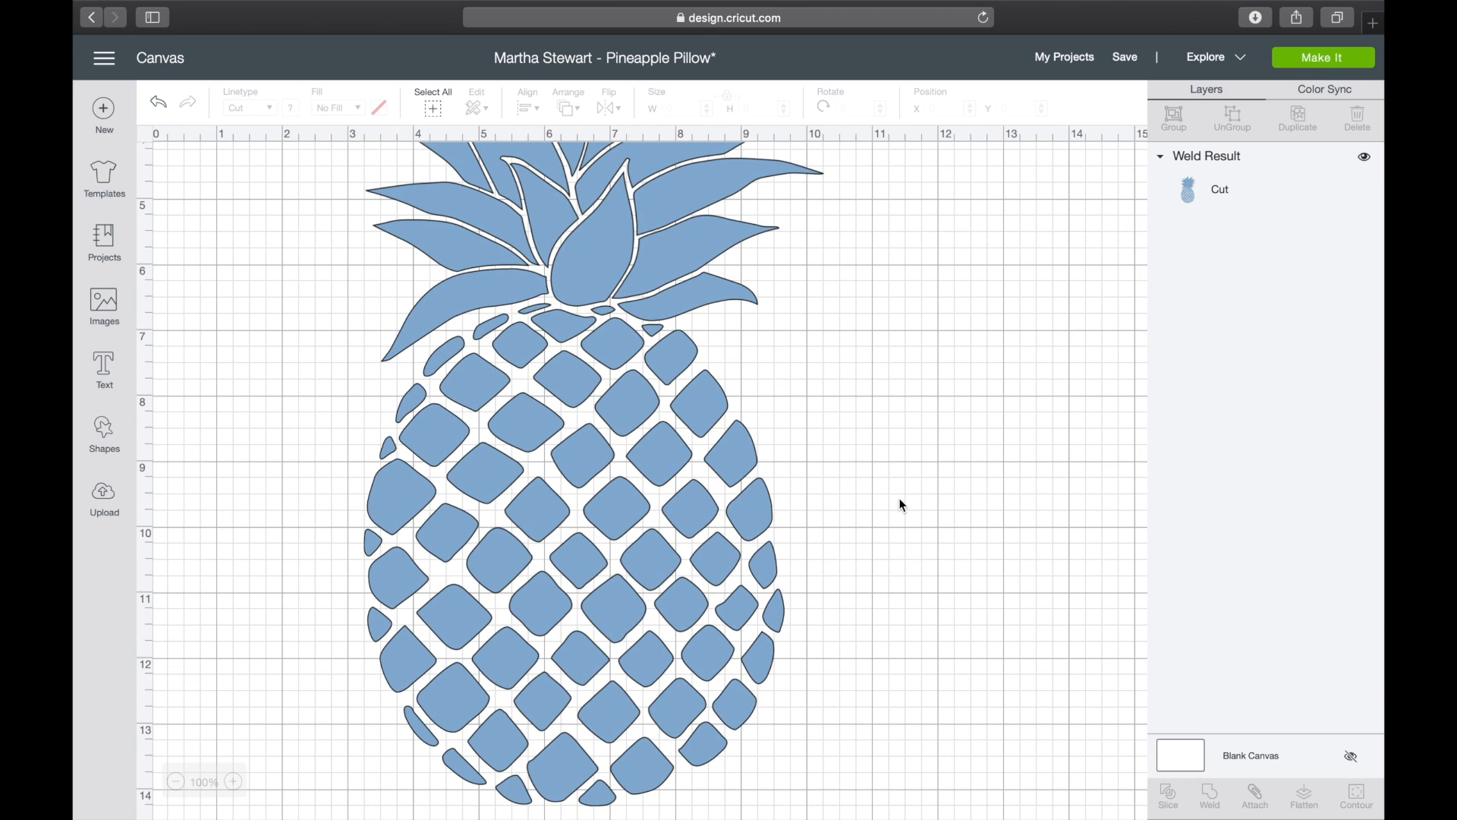
# - Search the image library for "tree" and browse the matching images
pyautogui.click(106, 307)
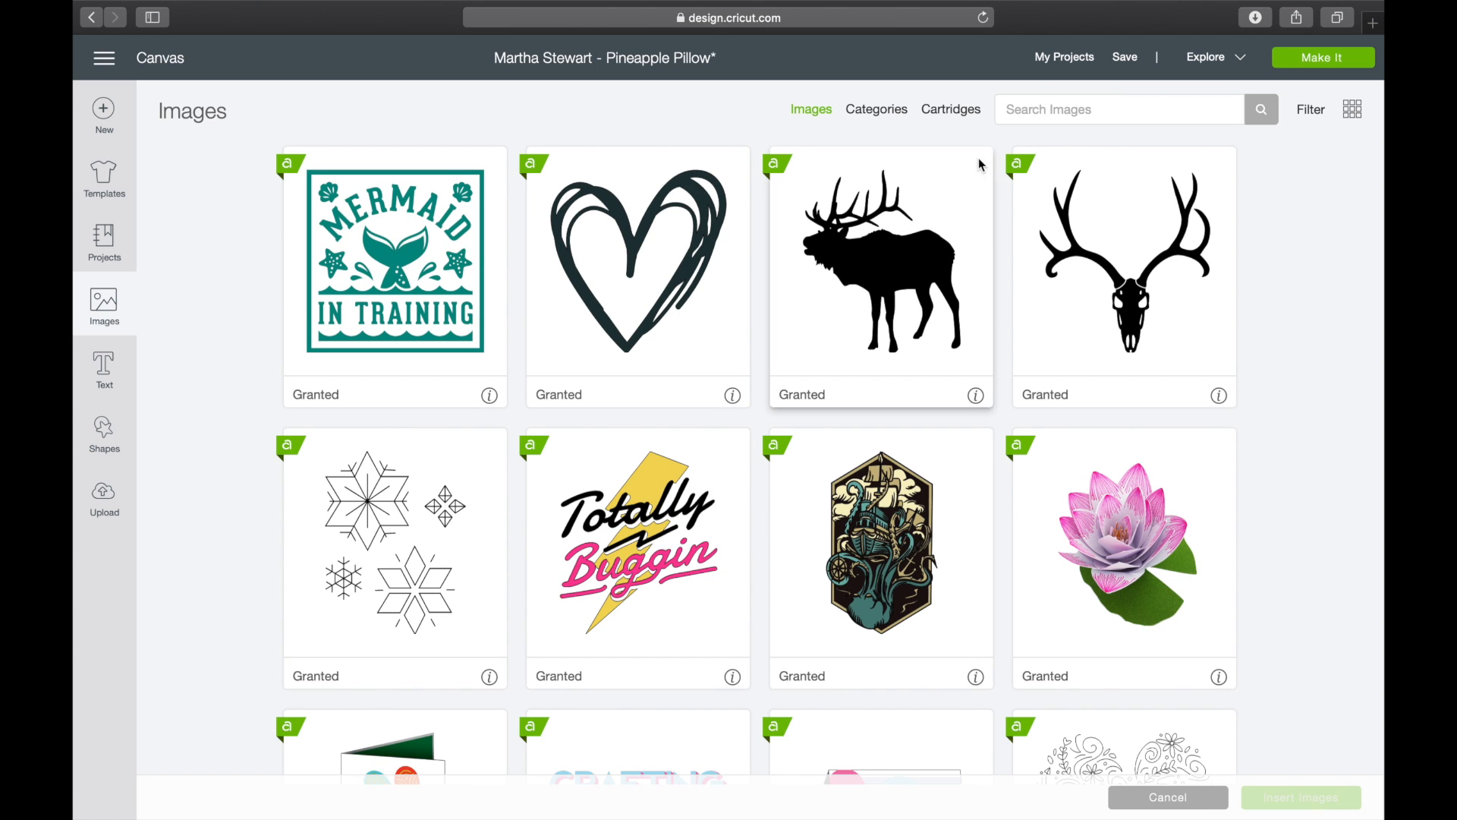
pyautogui.click(1044, 109)
pyautogui.write('tree')
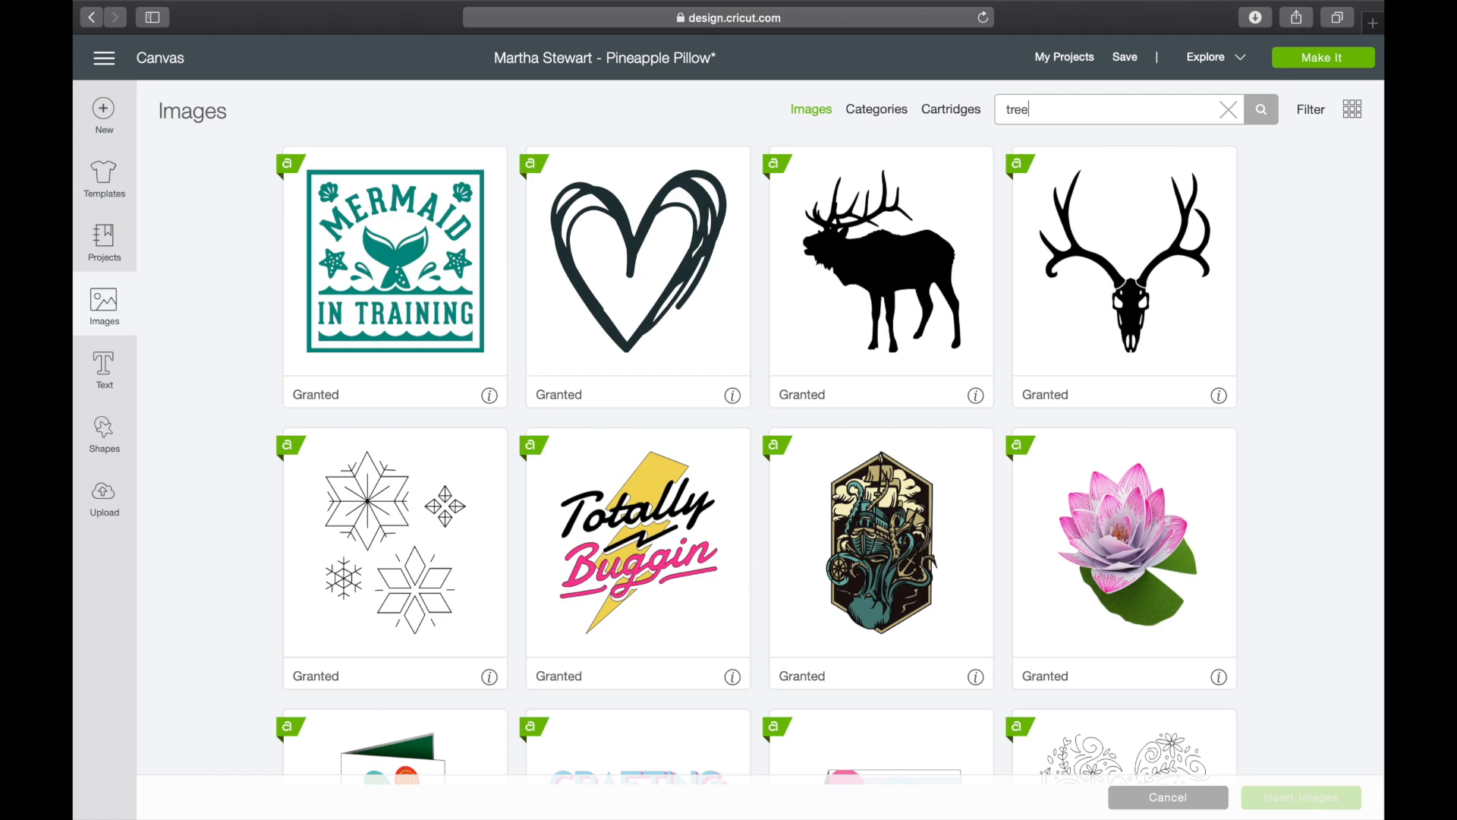
pyautogui.press('Return')
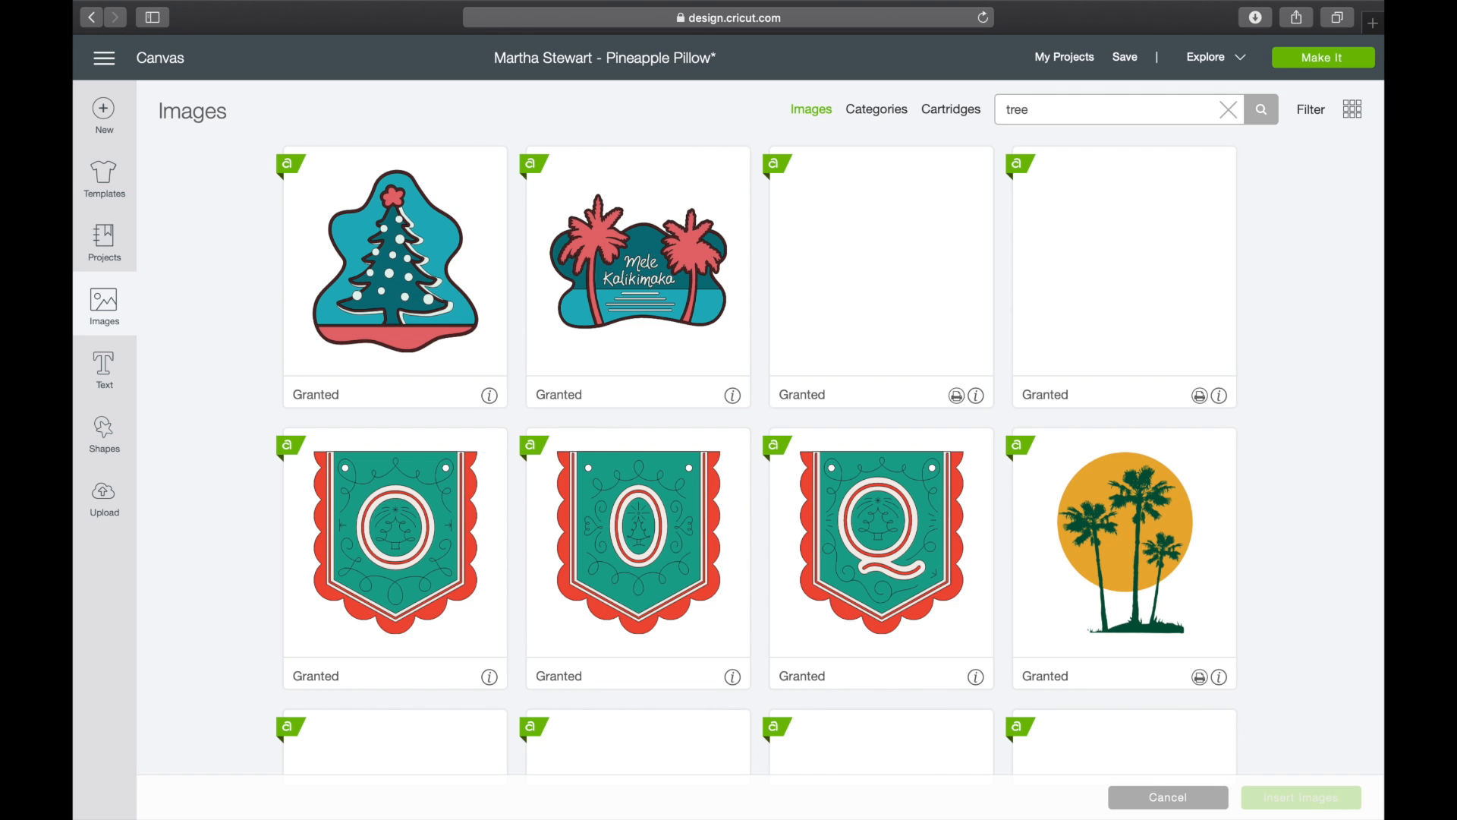
pyautogui.scroll(-5, 434, 335)
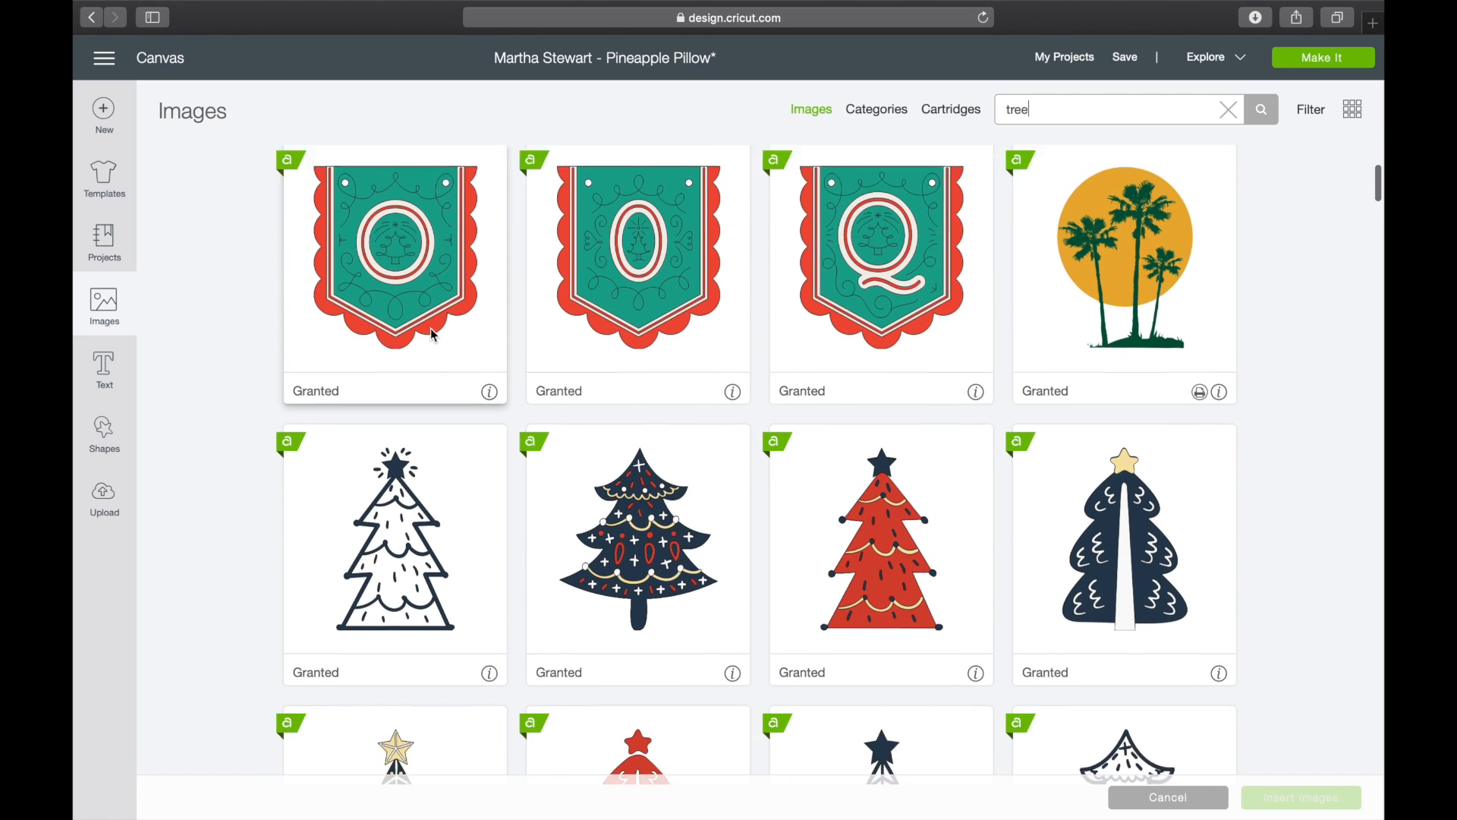
# - Insert the navy decorated Christmas tree image, move it beside the pineapple and shrink it to about 2.5 by 2.8 inches
pyautogui.scroll(-2, 434, 335)
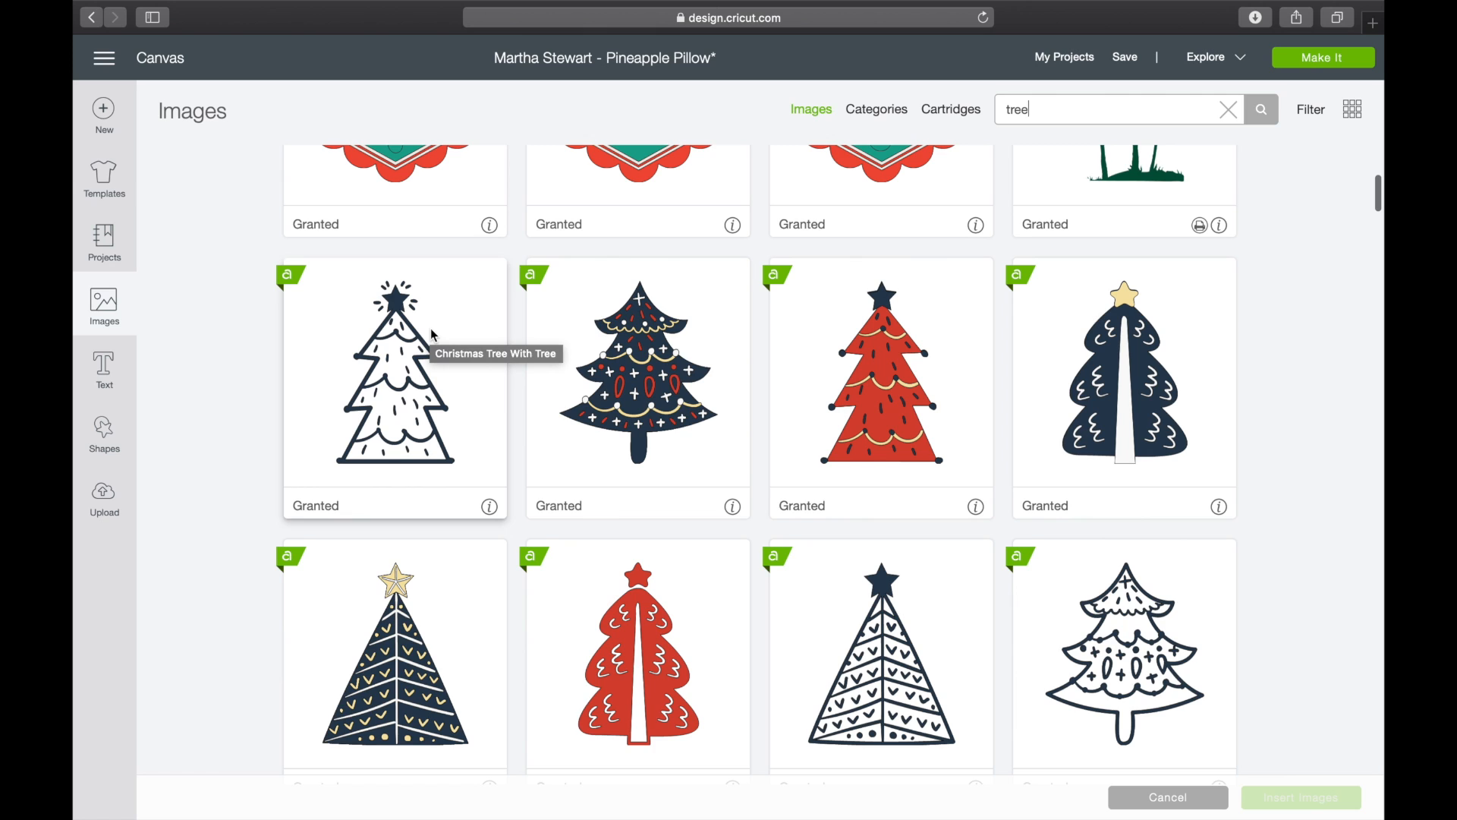
pyautogui.click(640, 419)
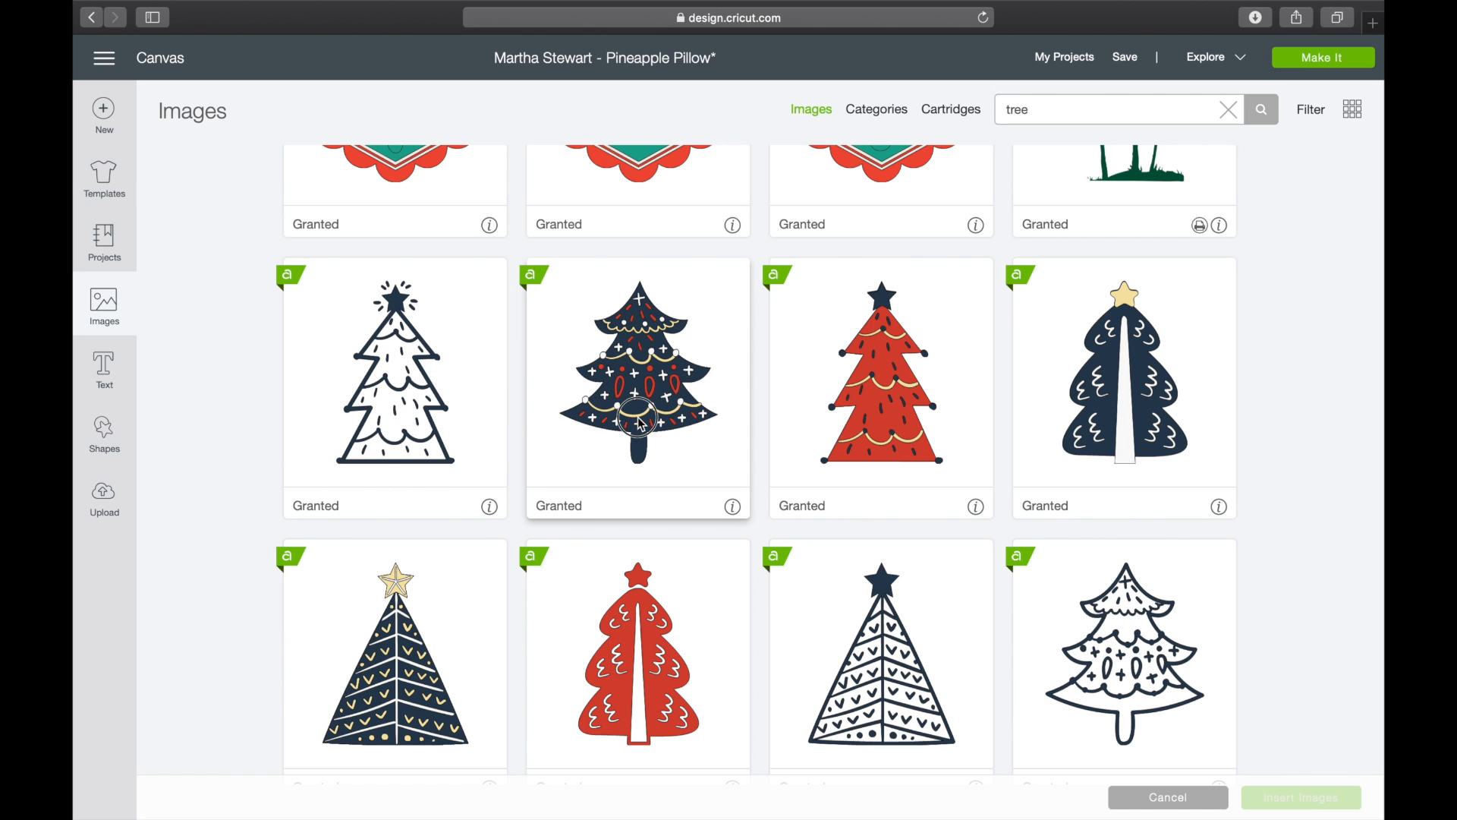
pyautogui.click(1300, 806)
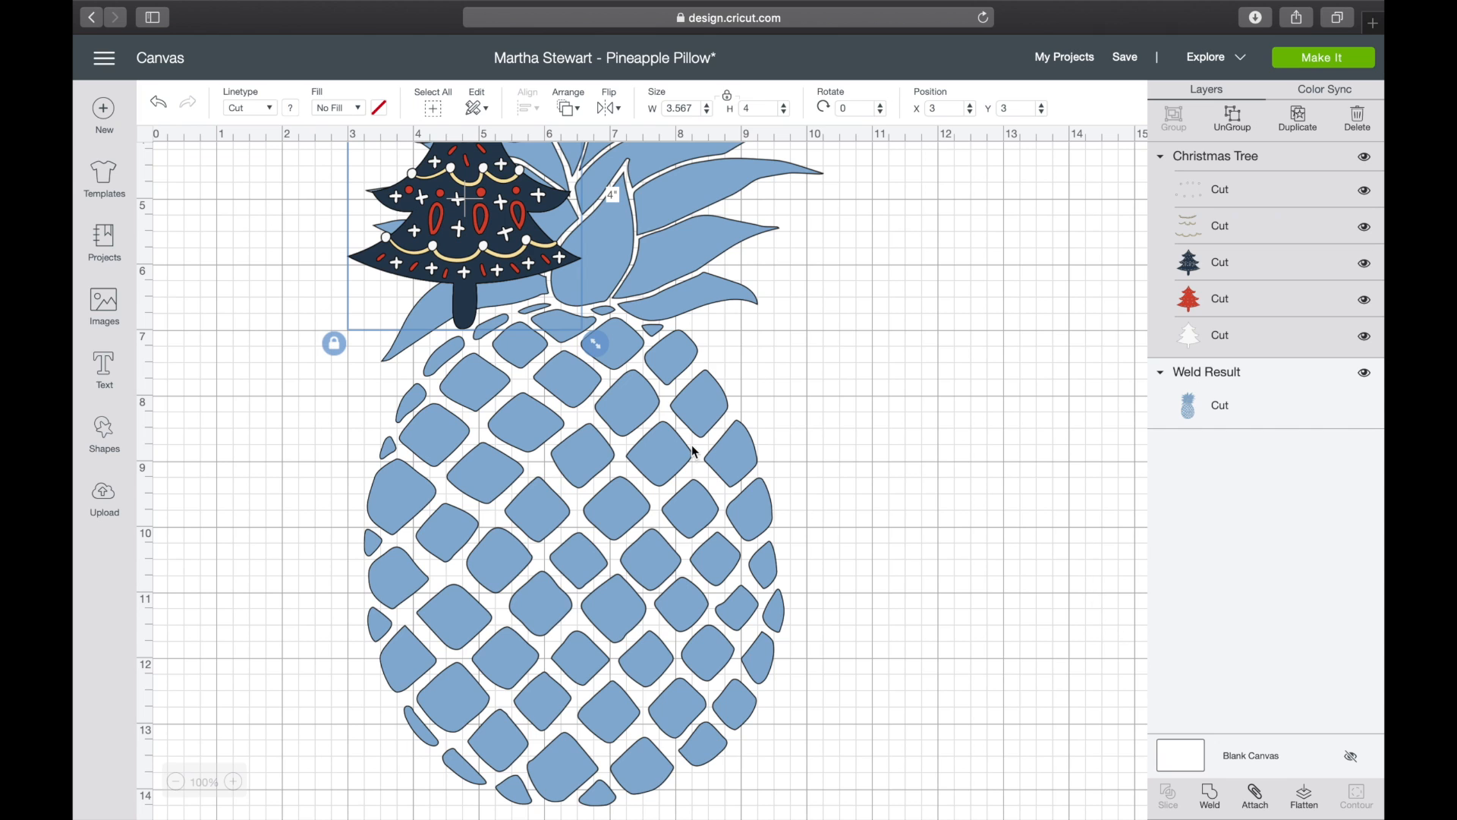
pyautogui.moveTo(475, 227); pyautogui.dragTo(947, 453)
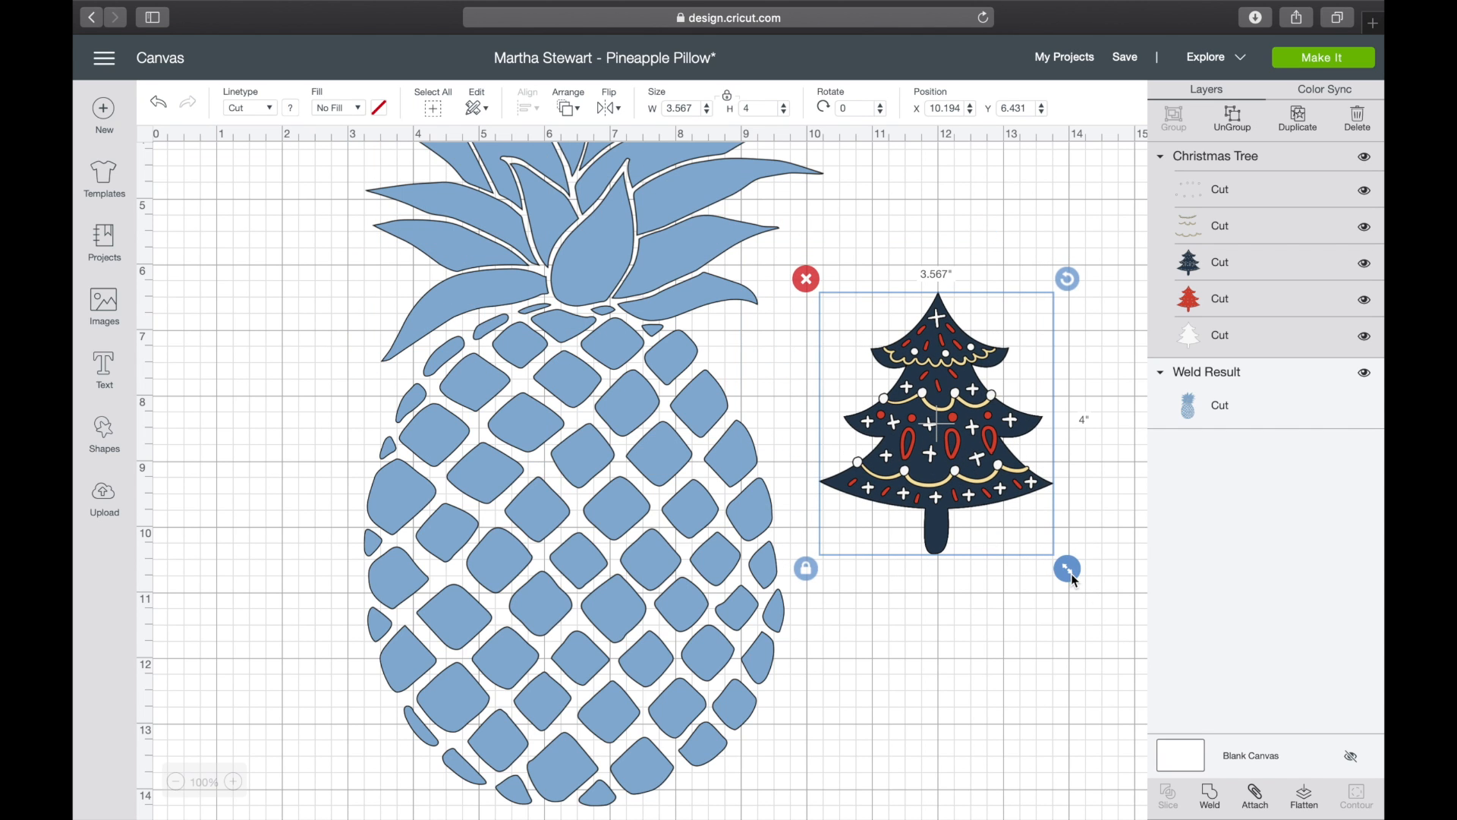
pyautogui.moveTo(1073, 578); pyautogui.dragTo(979, 497)
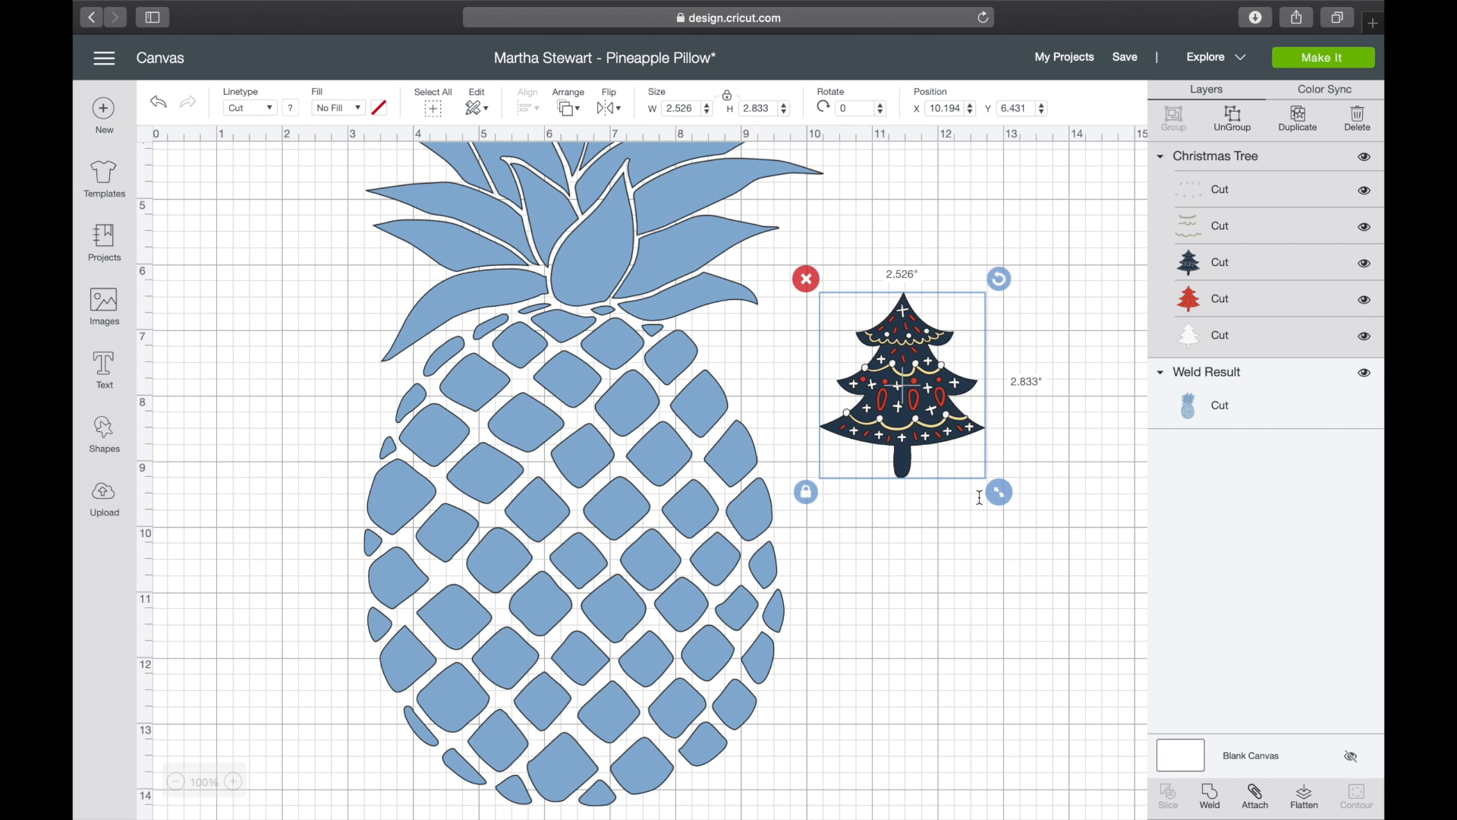
# - Add the text "hello" in the A Frightful Affair font and move the pineapple clear of it
pyautogui.click(102, 371)
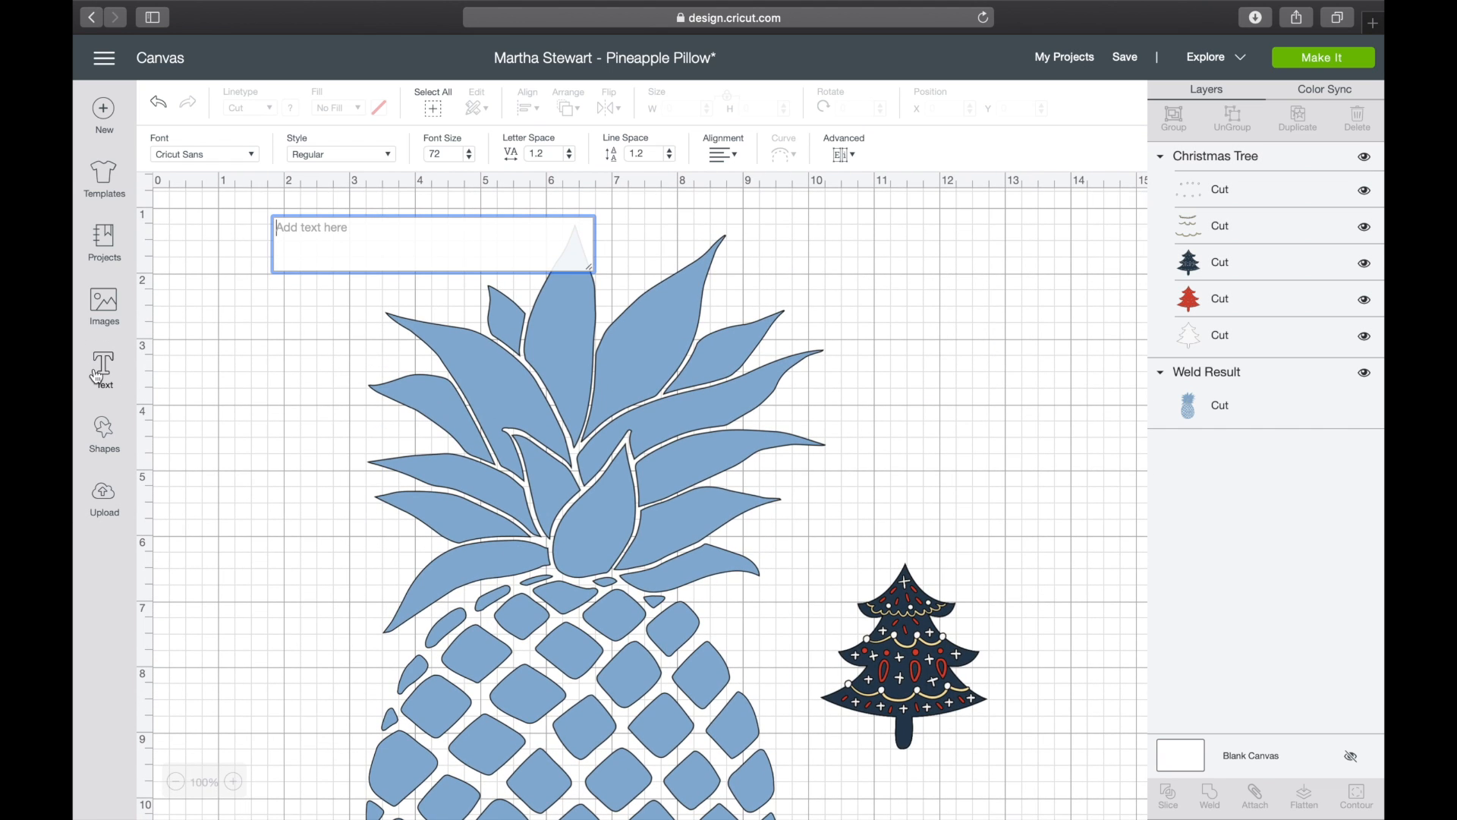
pyautogui.write('hello')
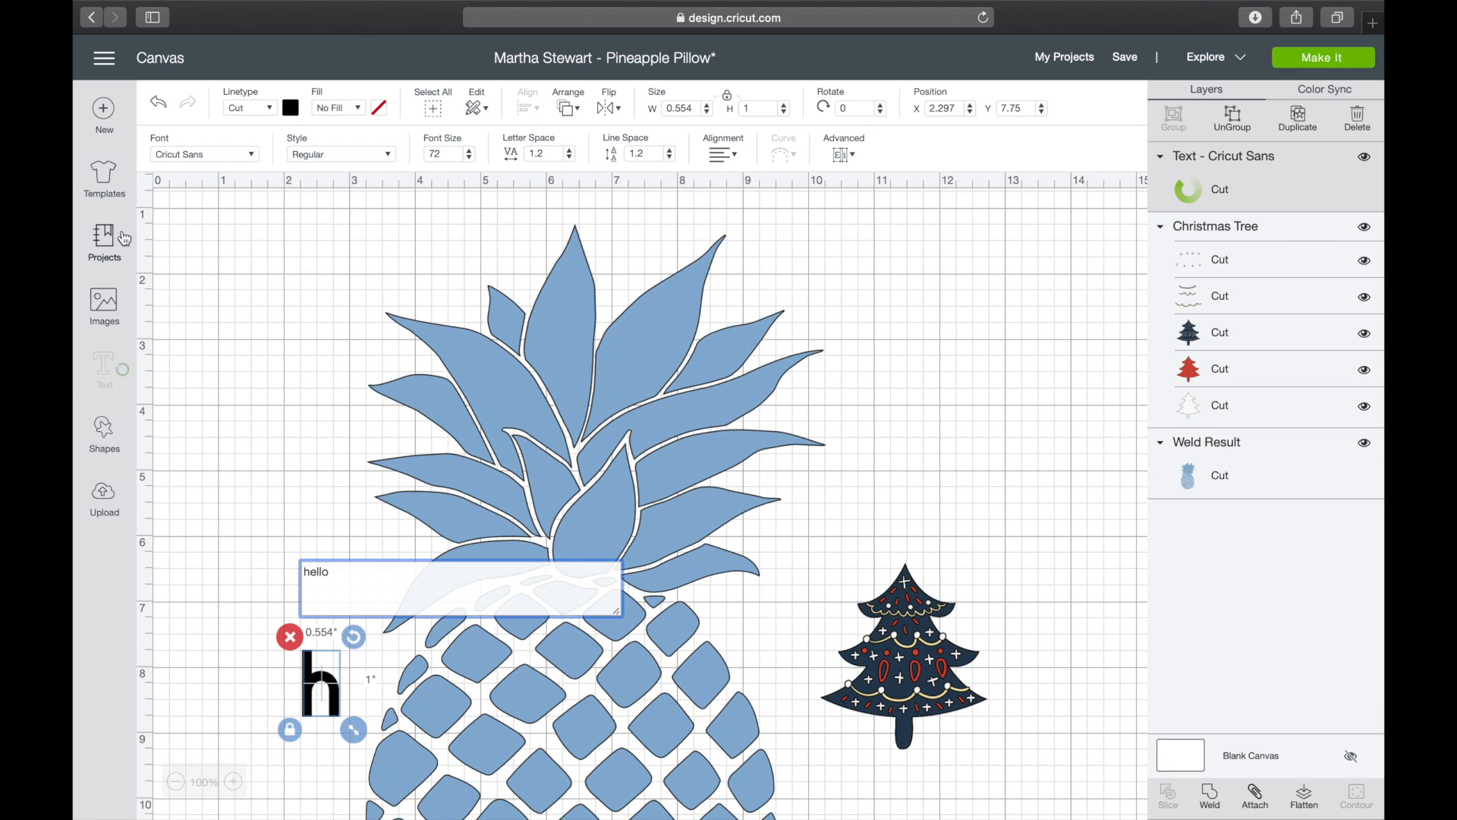
pyautogui.click(204, 152)
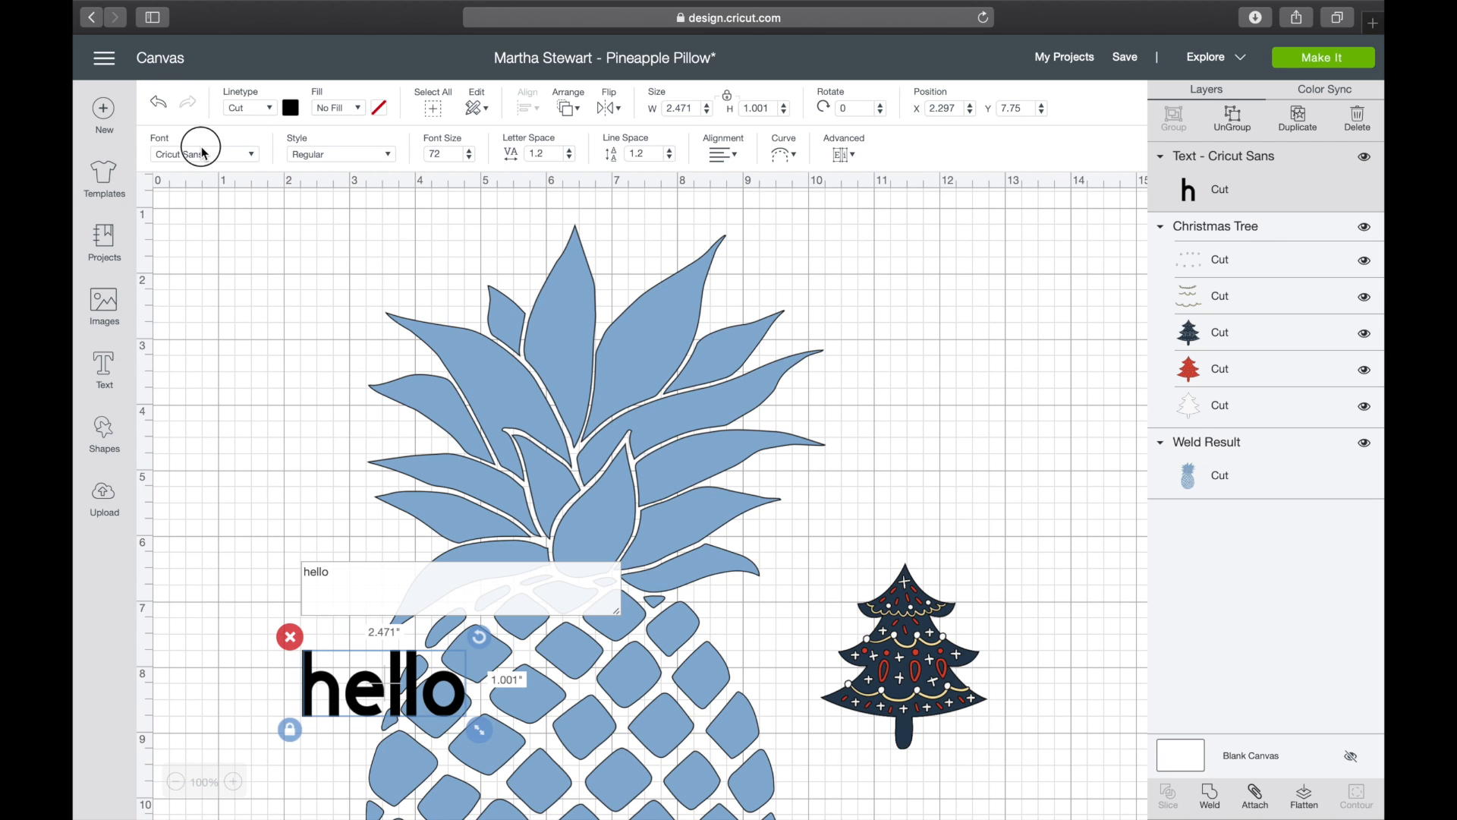
pyautogui.scroll(-5, 476, 207)
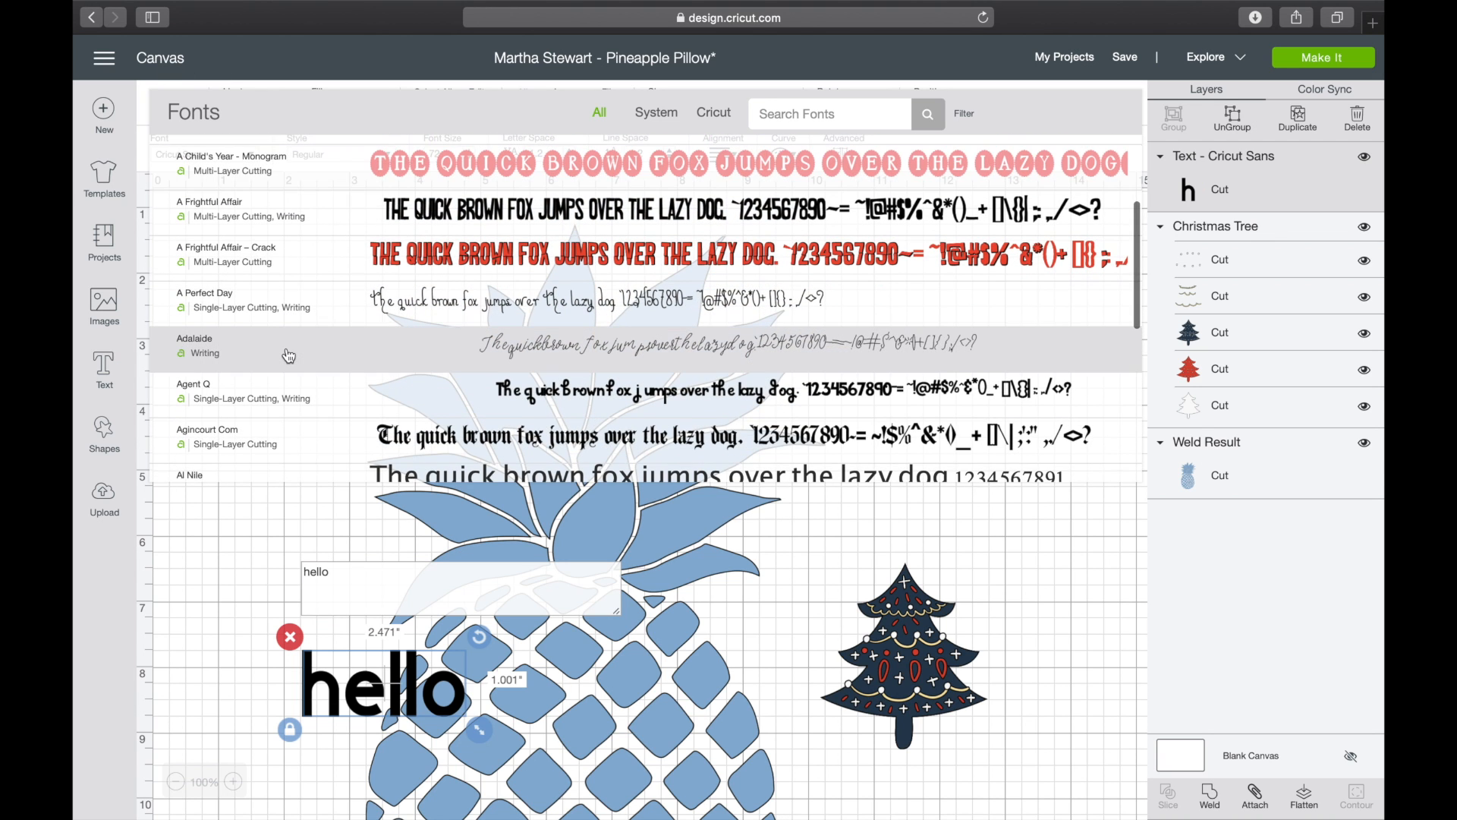
pyautogui.click(475, 202)
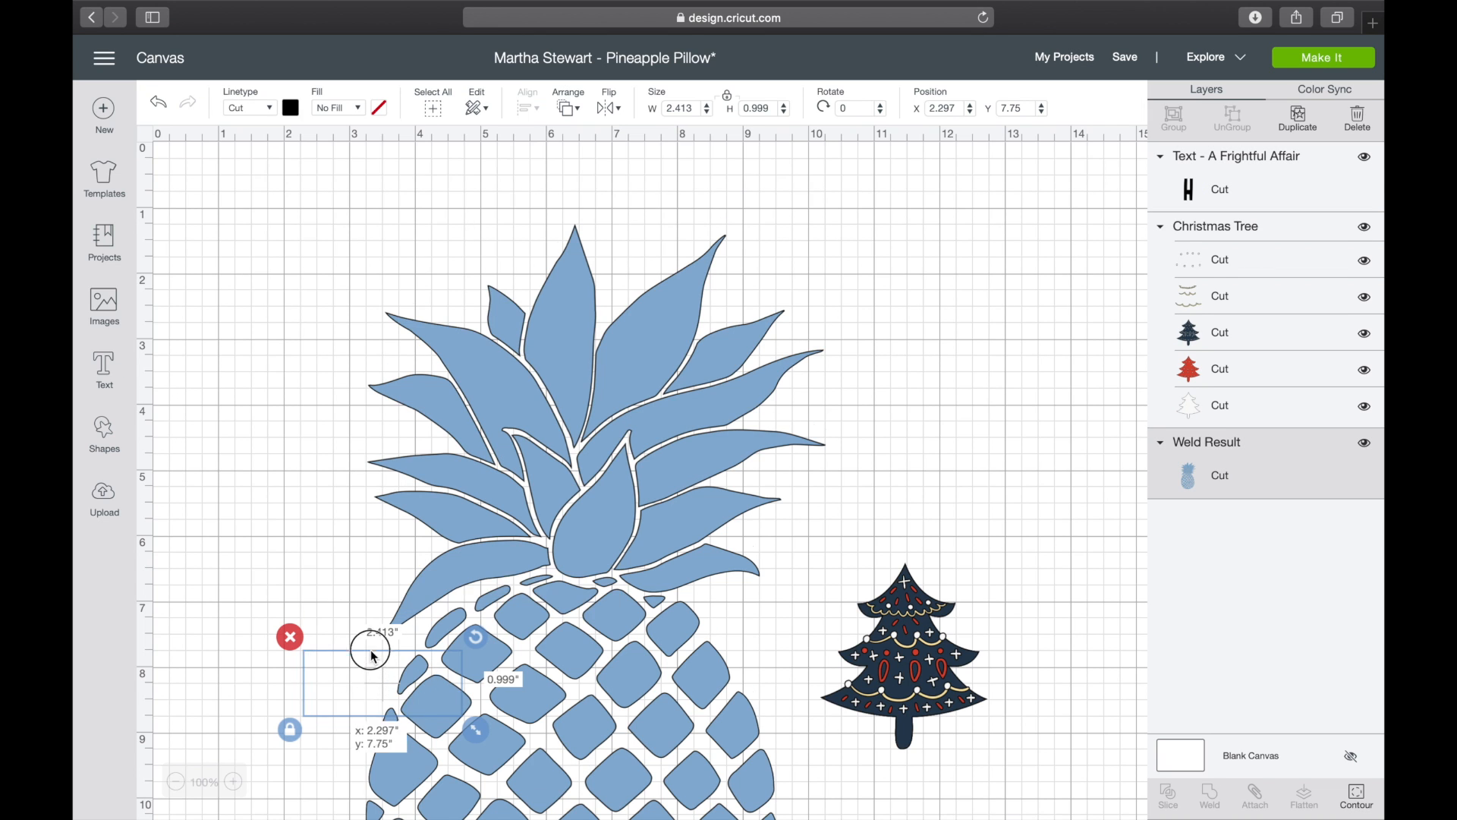
pyautogui.moveTo(367, 643); pyautogui.dragTo(504, 531)
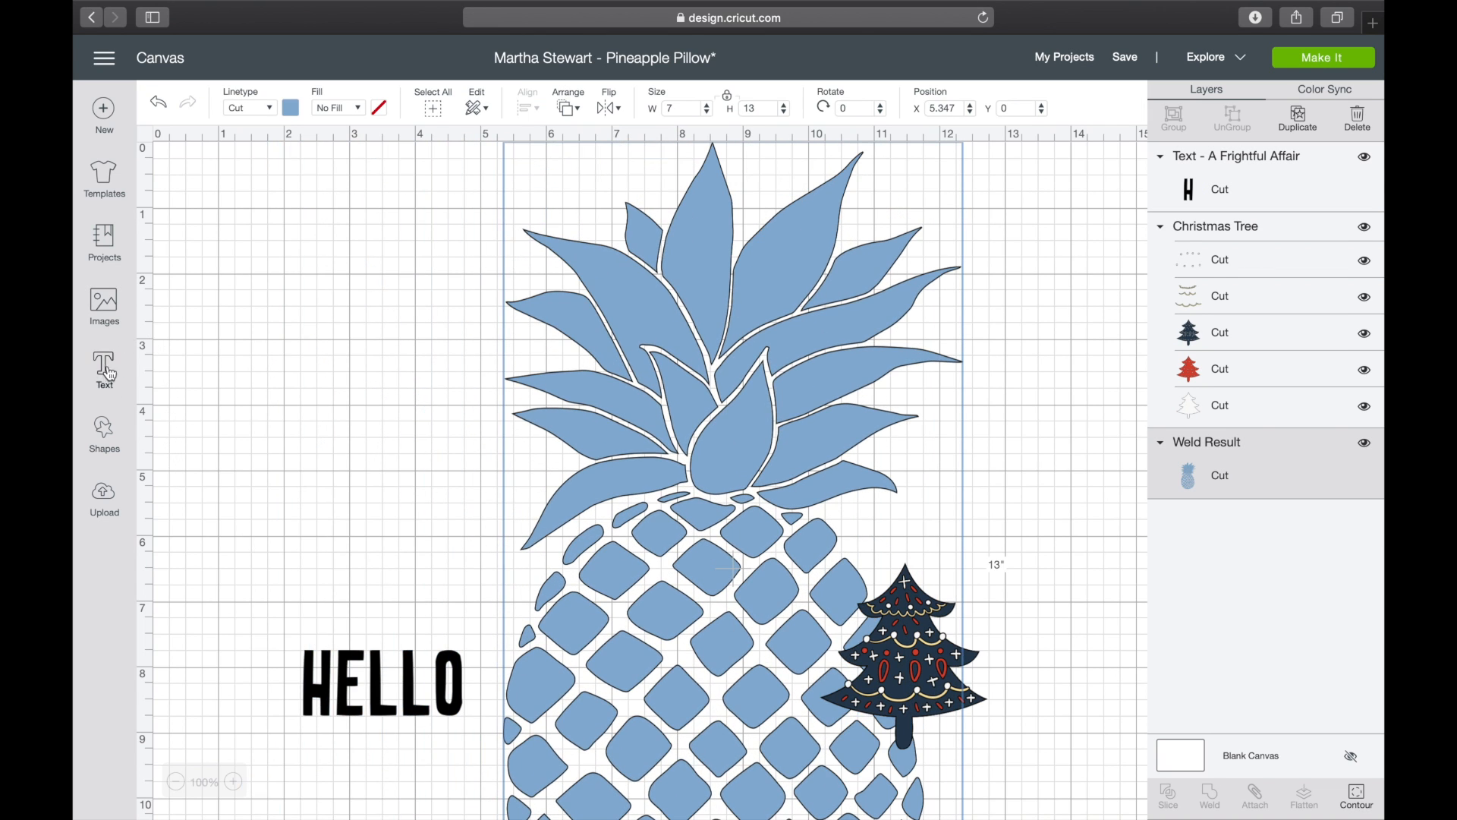
# - Add a circle and a square, and reshape the square with unlocked proportions into a bar about 3.7 by 0.6 inches
pyautogui.click(110, 414)
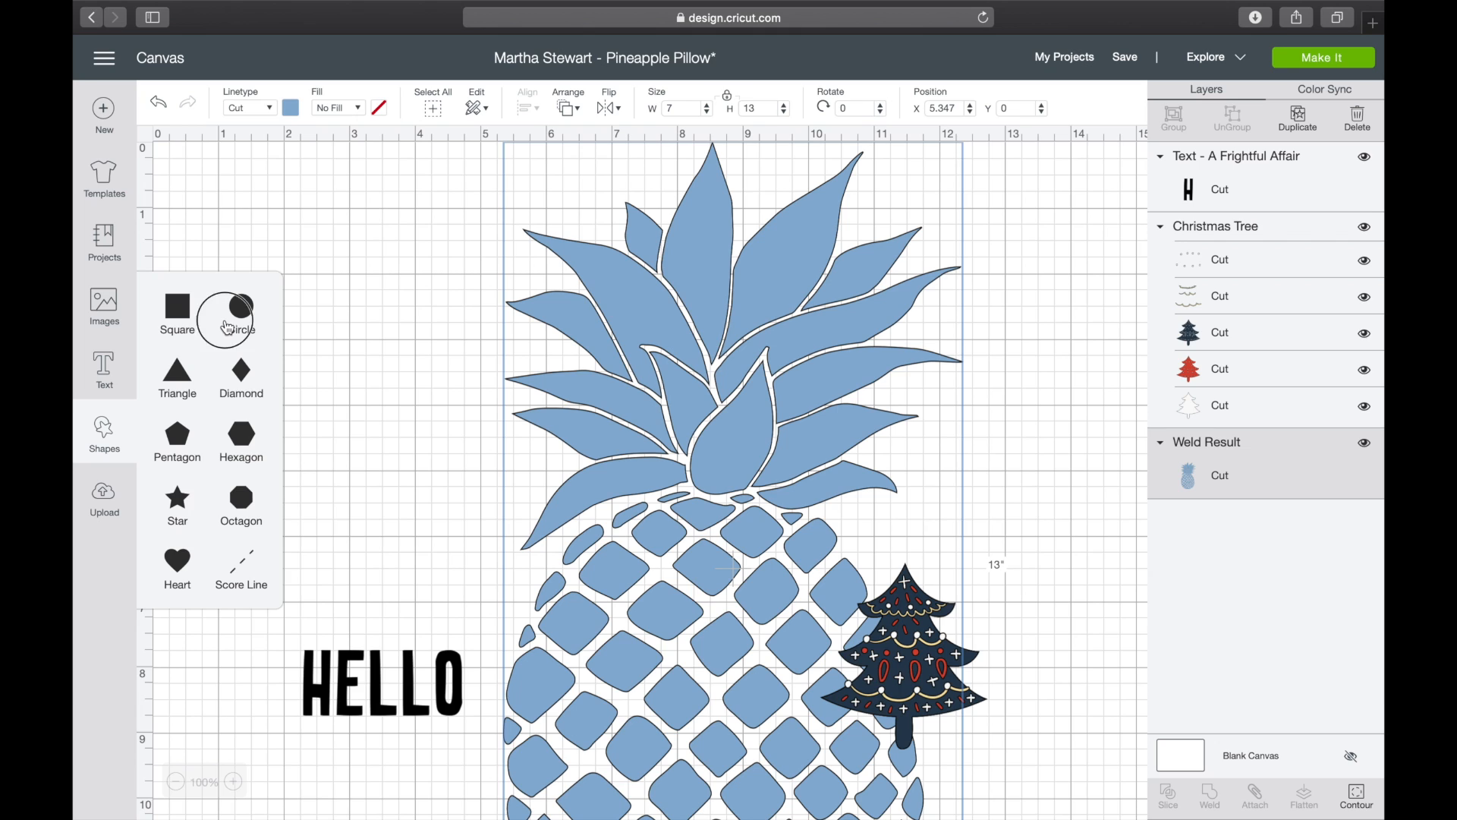
pyautogui.click(241, 311)
pyautogui.click(190, 325)
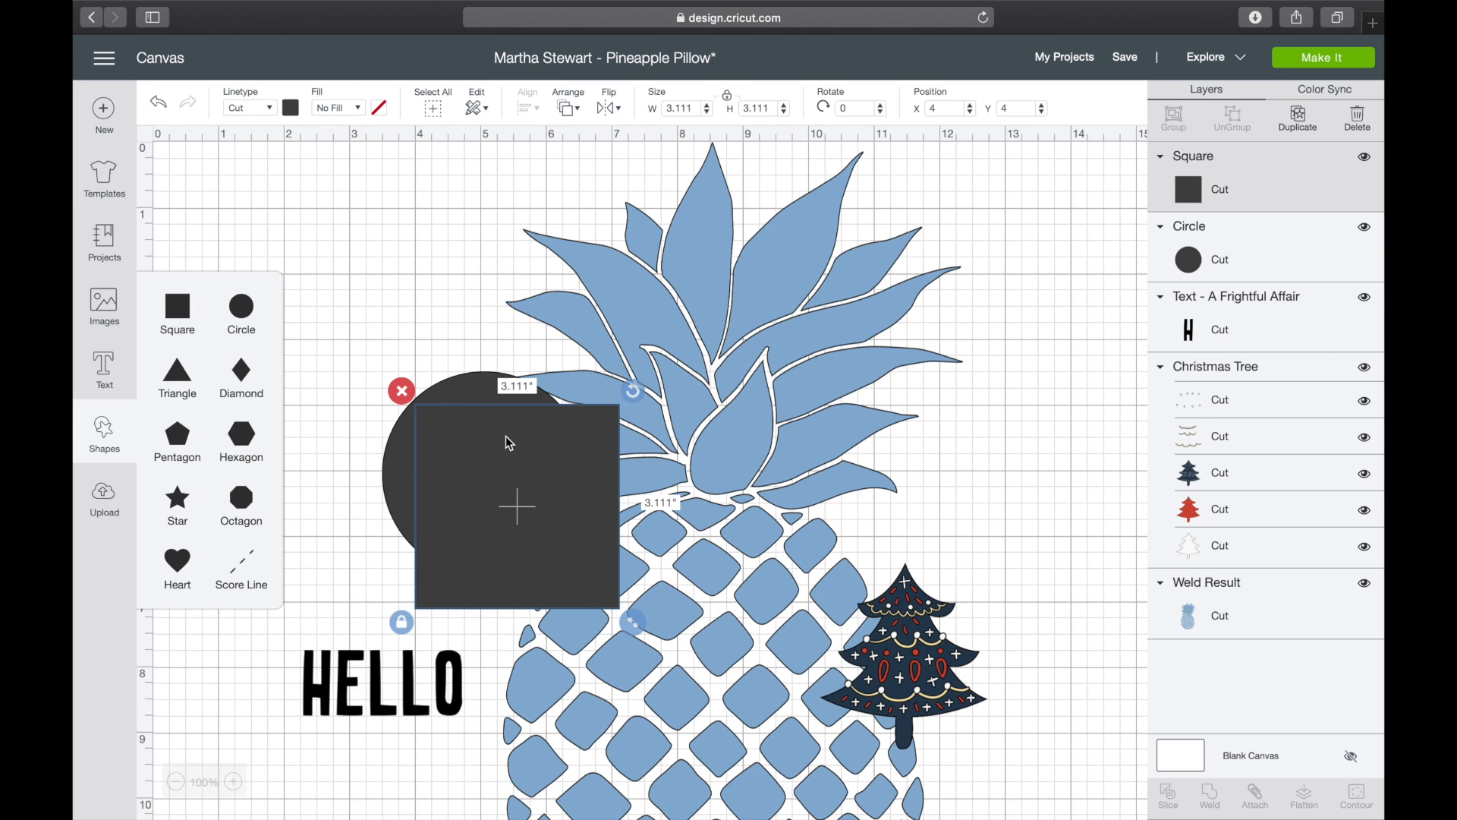
pyautogui.moveTo(551, 499); pyautogui.dragTo(794, 364)
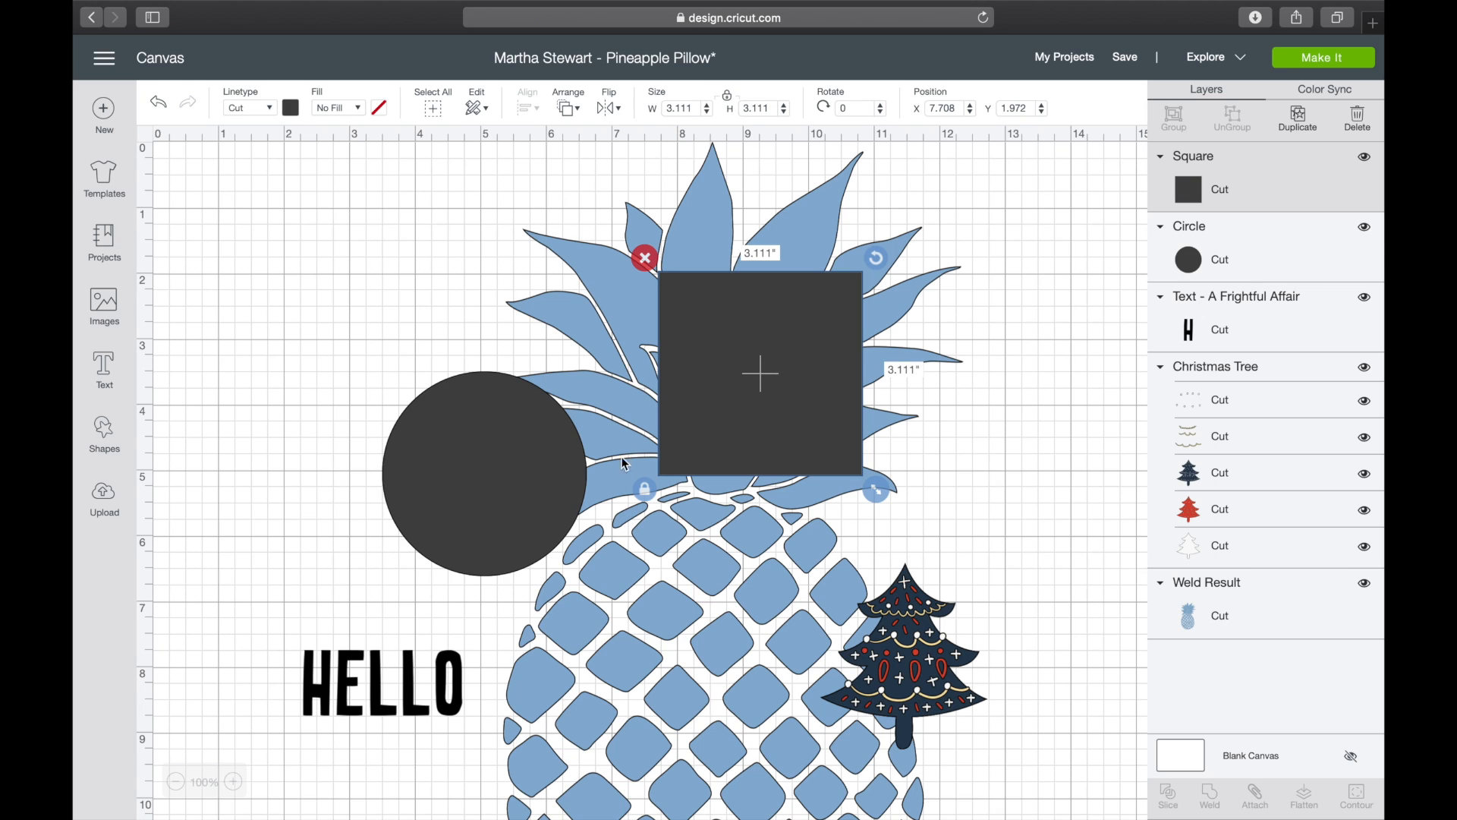
pyautogui.click(645, 489)
pyautogui.moveTo(877, 491); pyautogui.dragTo(917, 326)
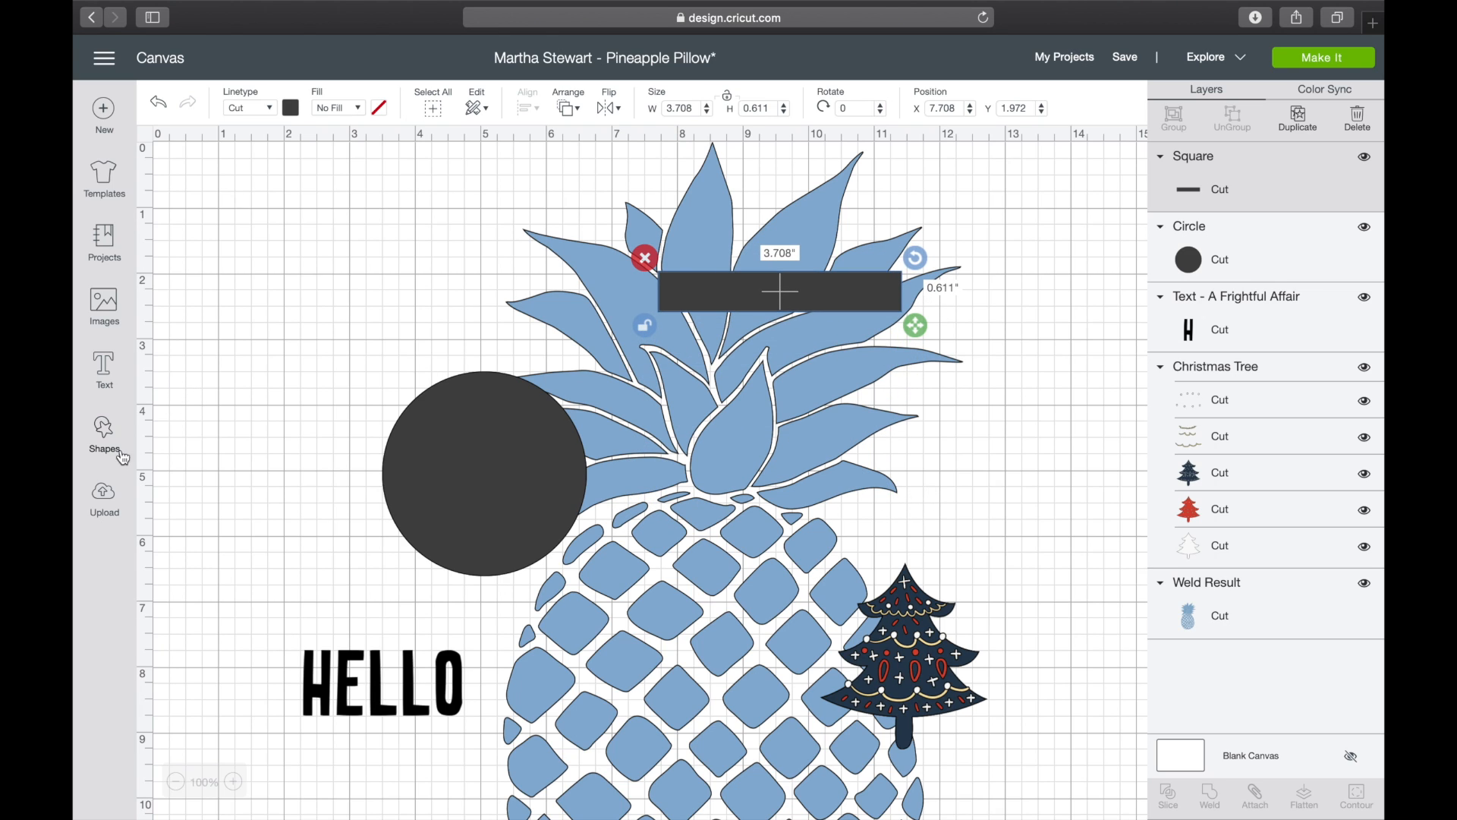
# - Examine the image and pattern upload options and the recently uploaded images, and return to the canvas
pyautogui.click(105, 498)
pyautogui.scroll(-4, 307, 542)
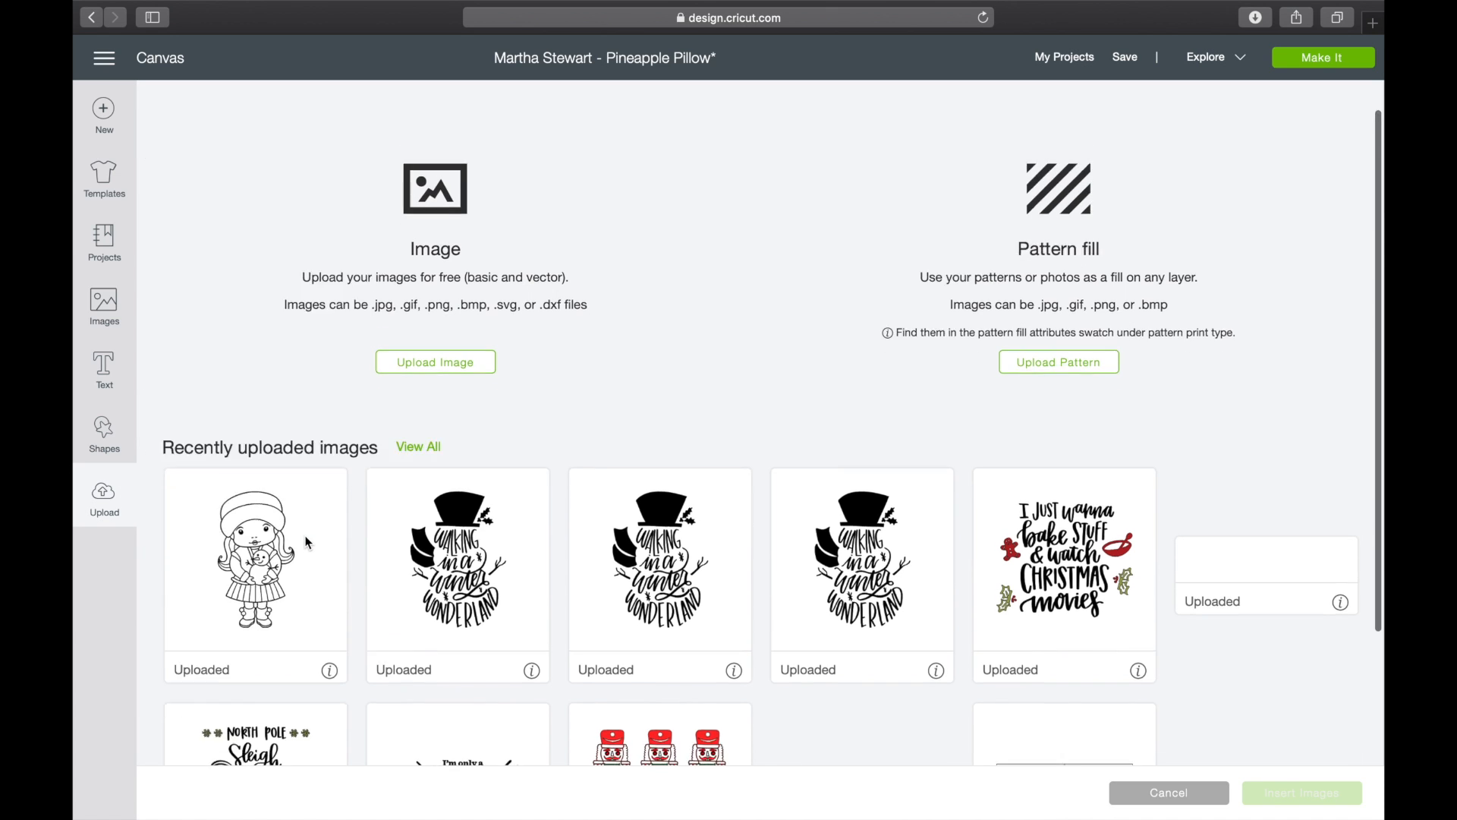
pyautogui.scroll(4, 523, 457)
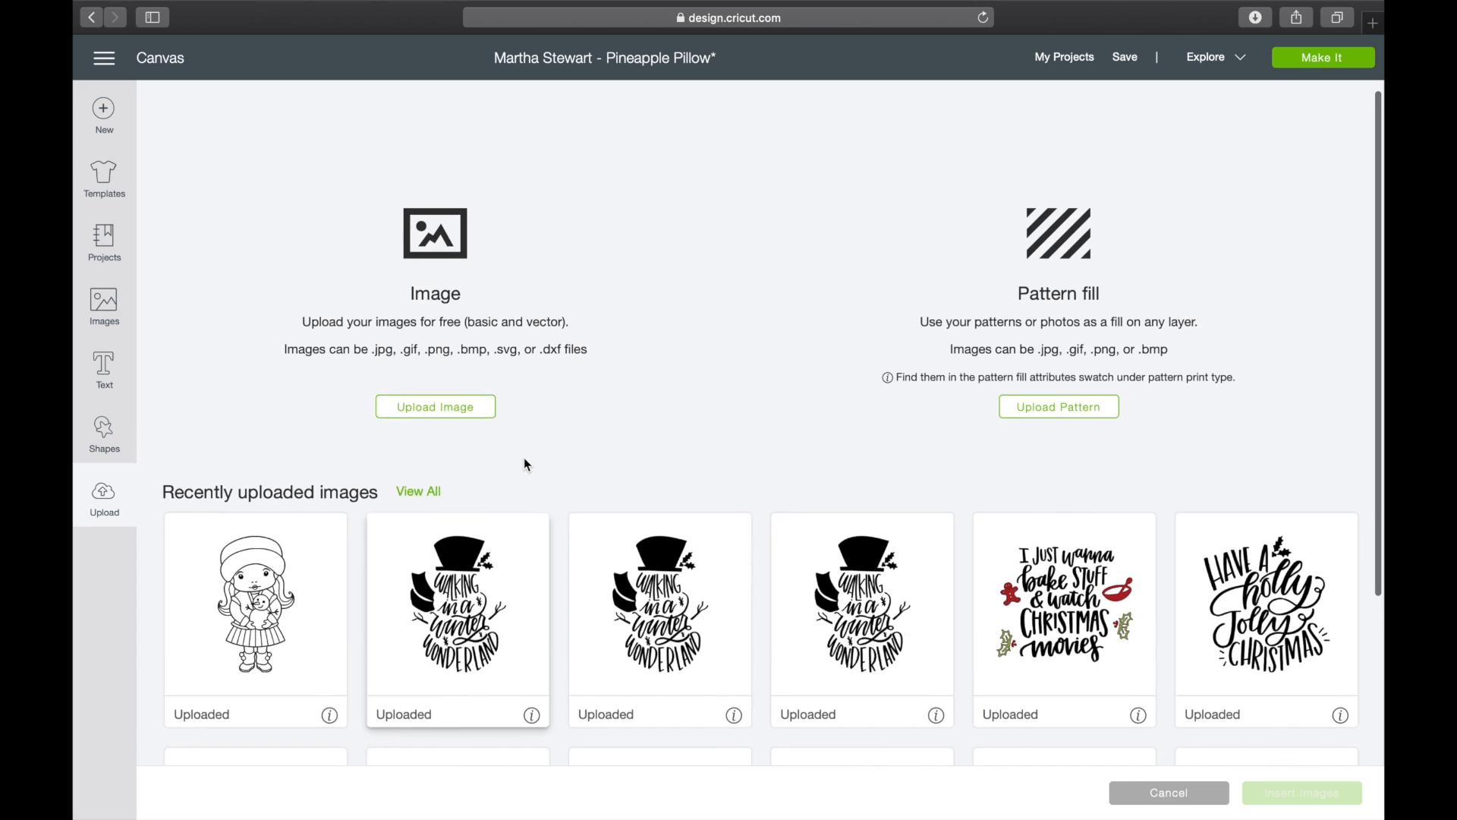
pyautogui.click(114, 490)
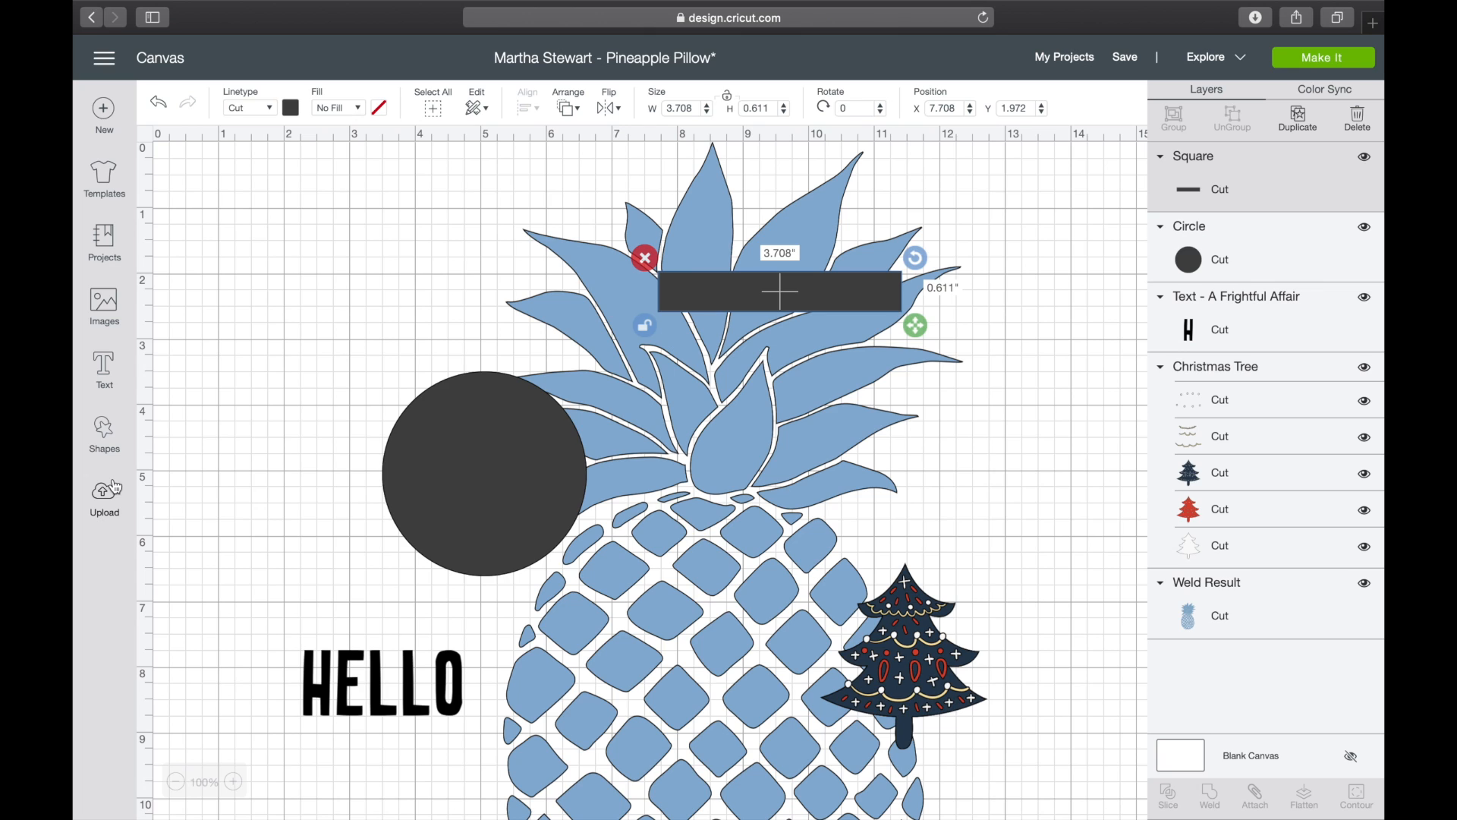
# - Move the pineapple to the canvas's upper-left corner and hide its central leaf pieces with Contour
pyautogui.click(732, 352)
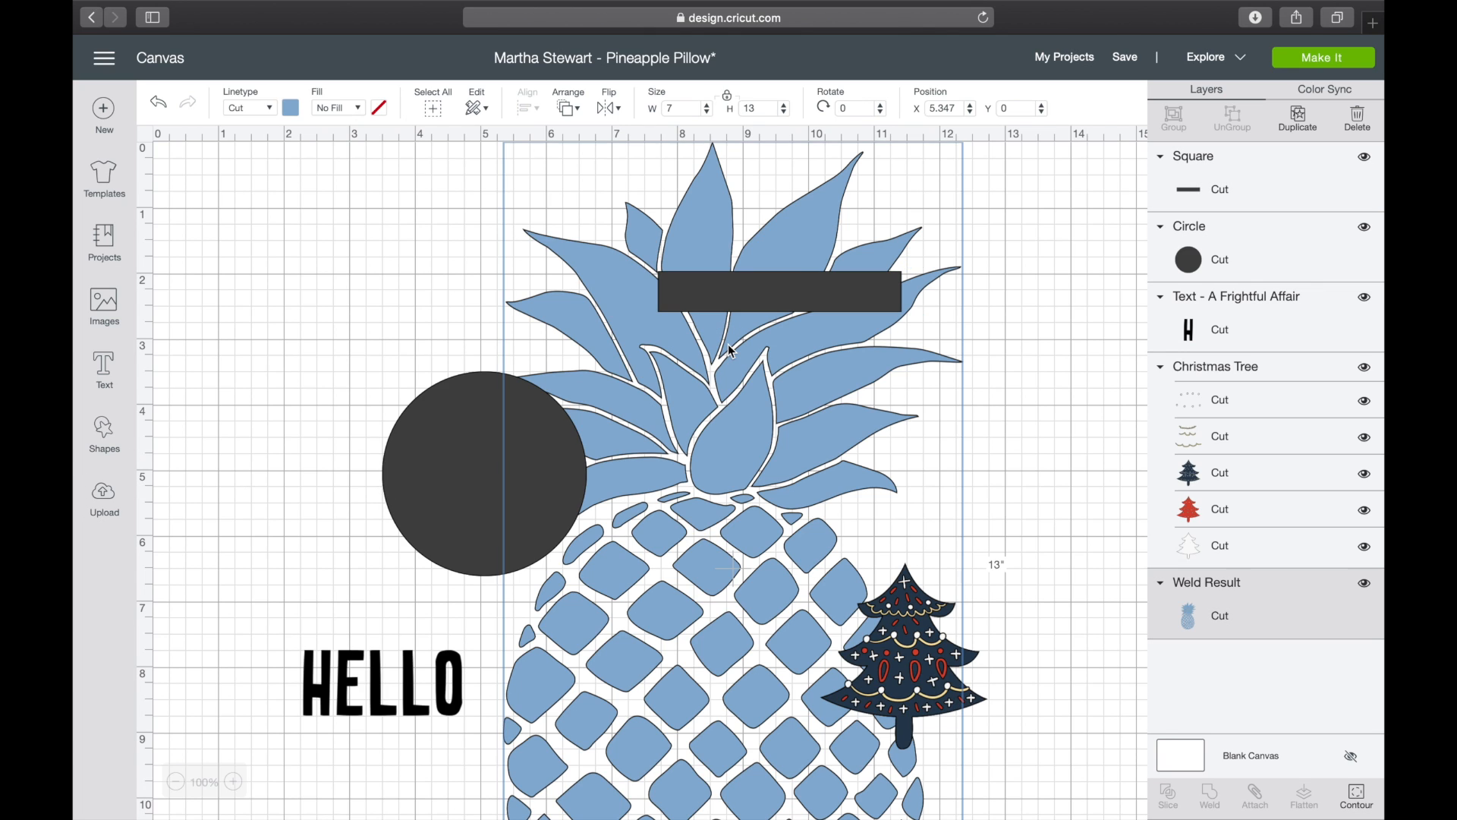
pyautogui.moveTo(848, 654); pyautogui.dragTo(335, 383)
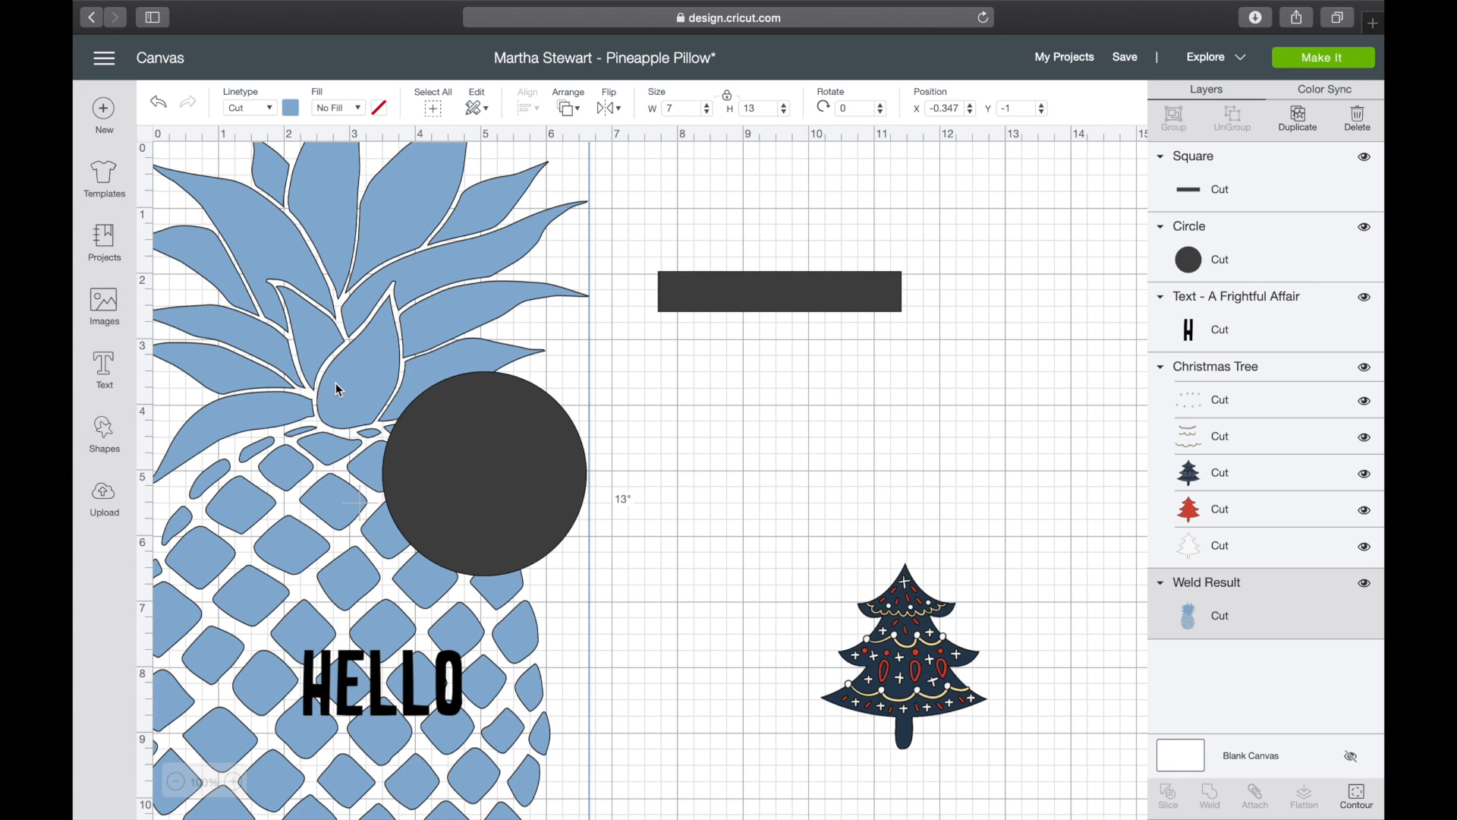
pyautogui.click(1358, 794)
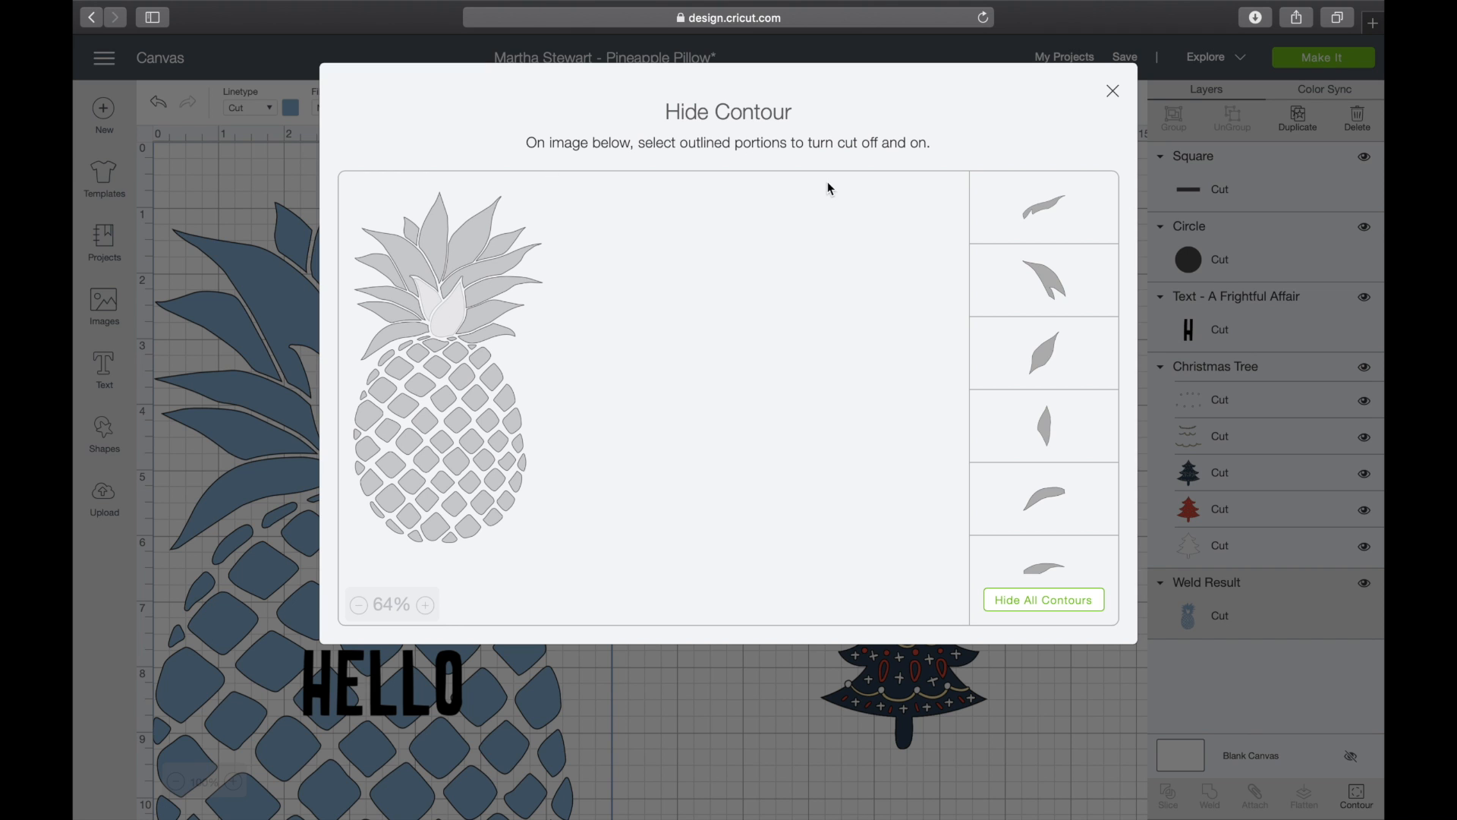
pyautogui.click(1119, 97)
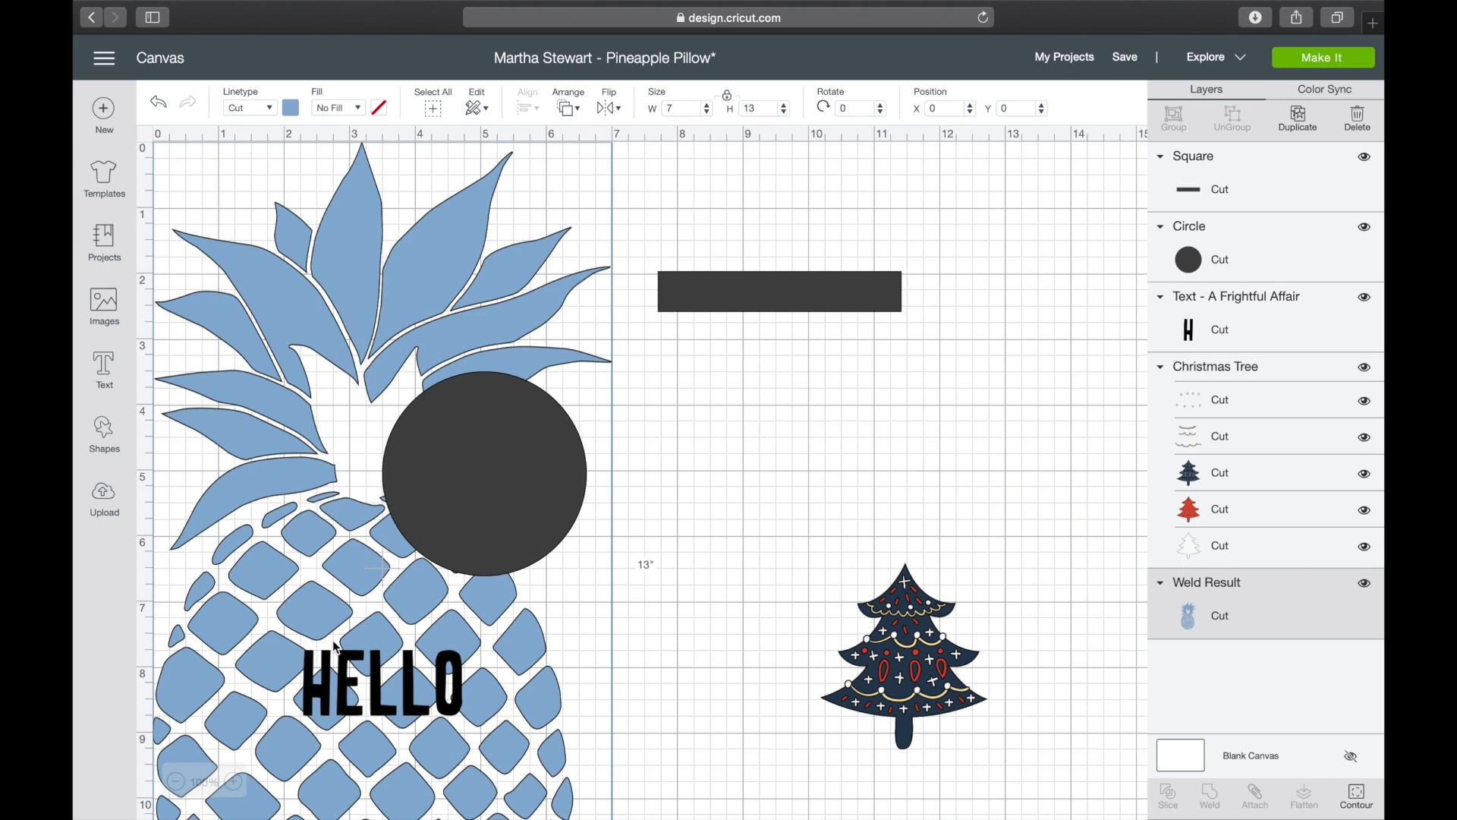
pyautogui.moveTo(267, 580); pyautogui.dragTo(275, 454)
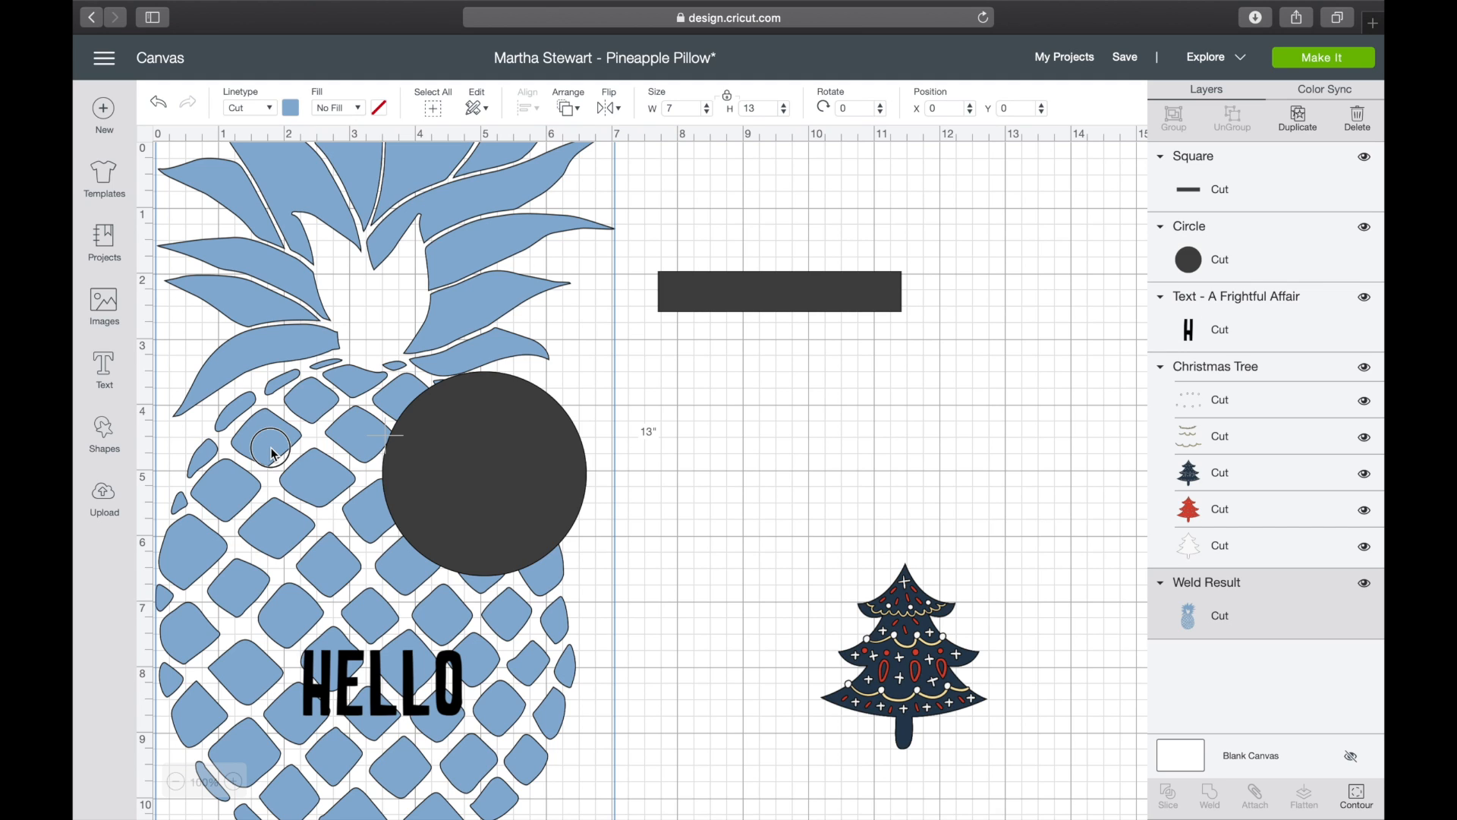
# - Weld the Christmas tree's layers into a single shape and undo the weld
pyautogui.click(901, 649)
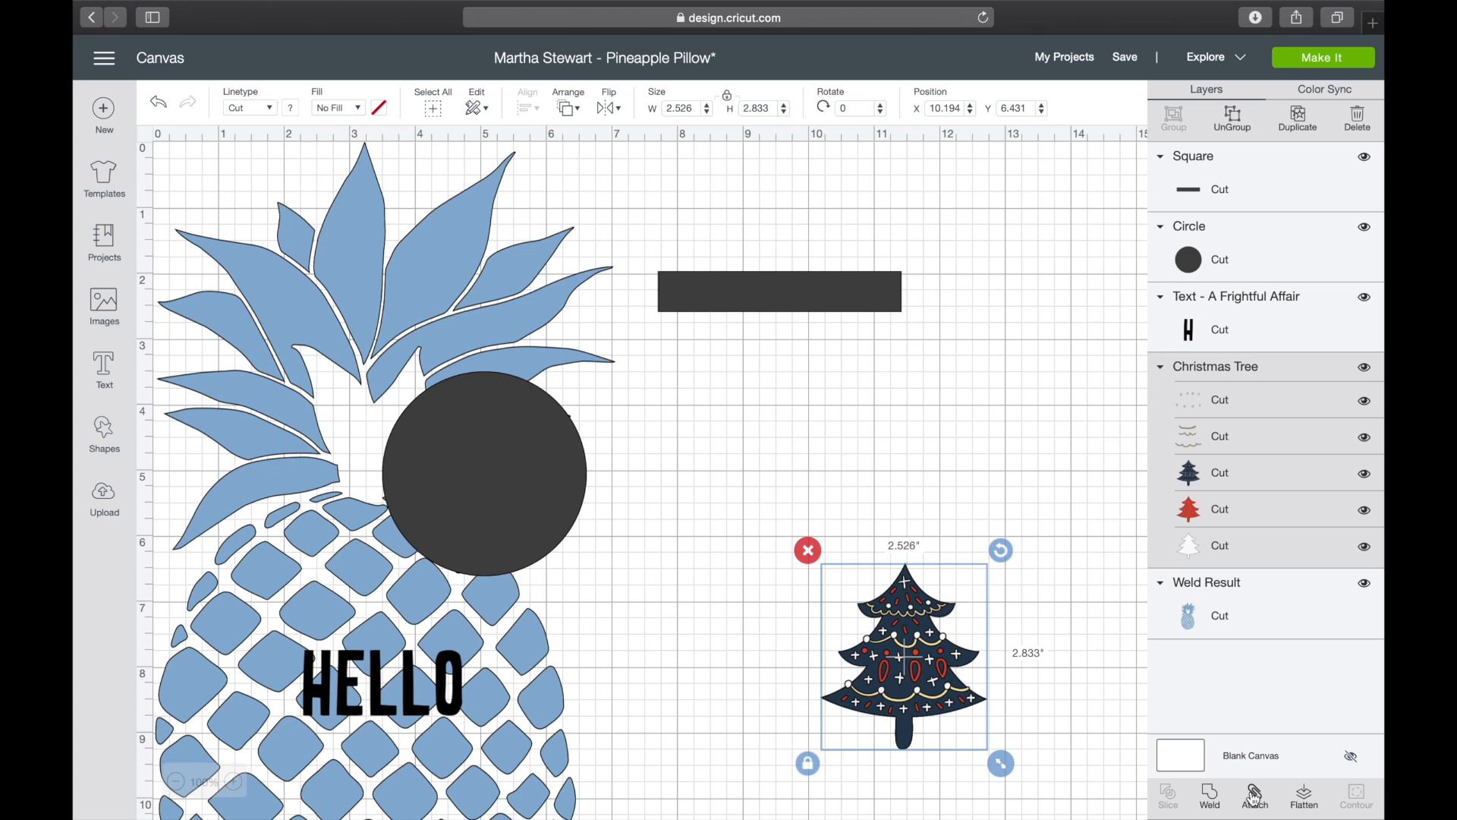
pyautogui.click(1212, 794)
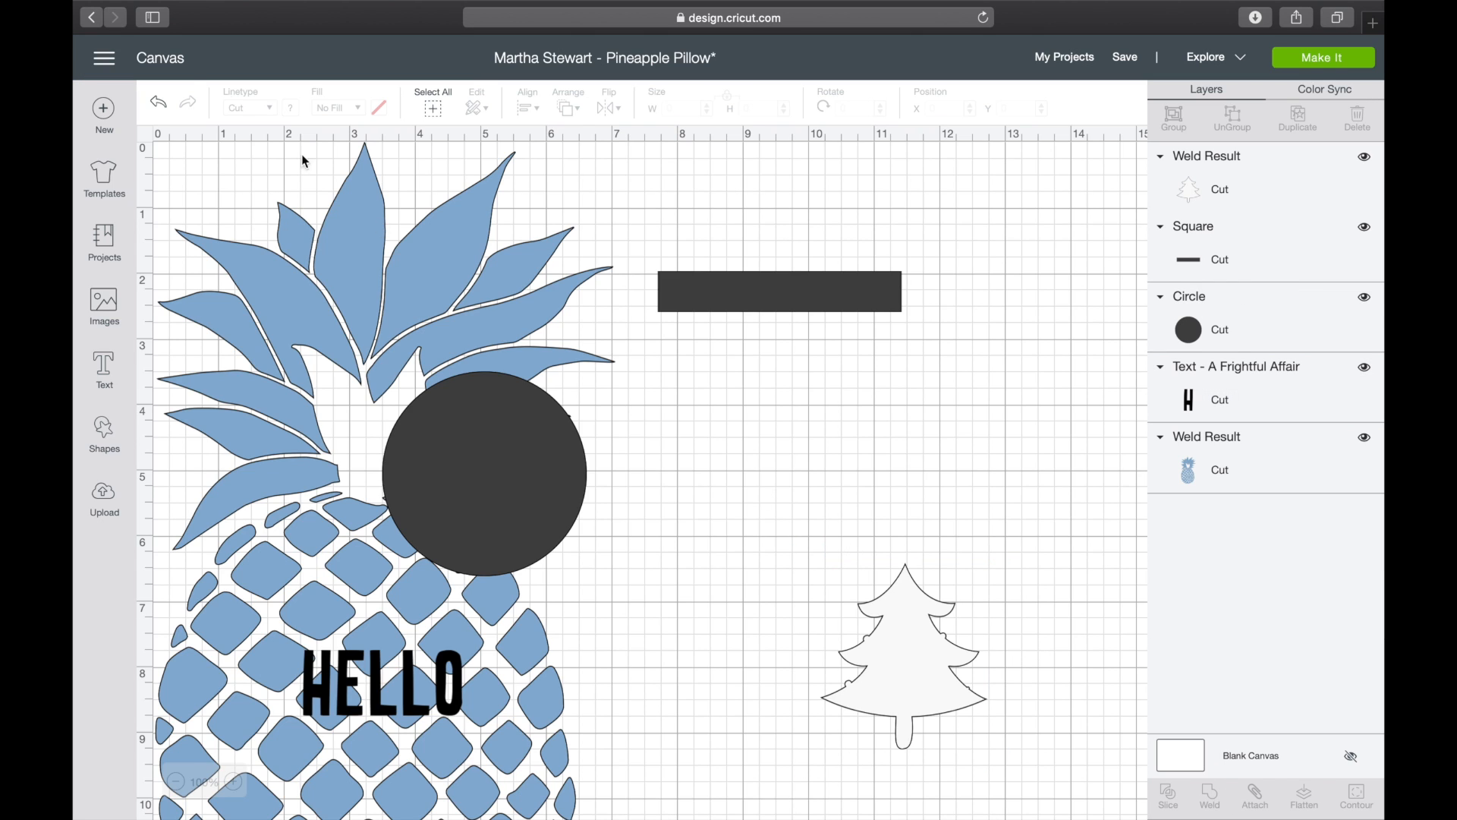
pyautogui.click(159, 101)
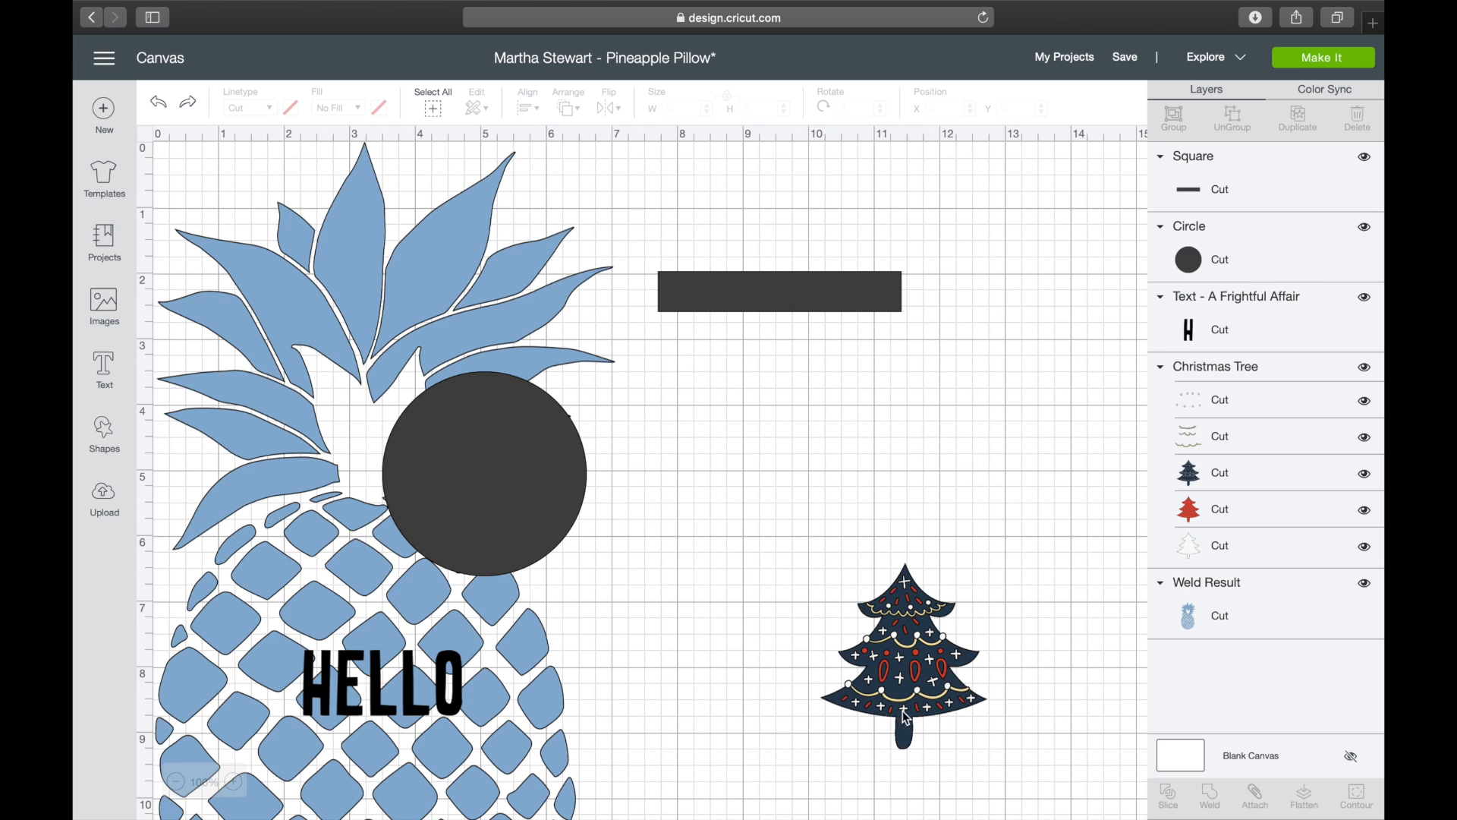
# - Attach the Christmas tree's layers together and move the attached tree higher on the canvas
pyautogui.click(906, 717)
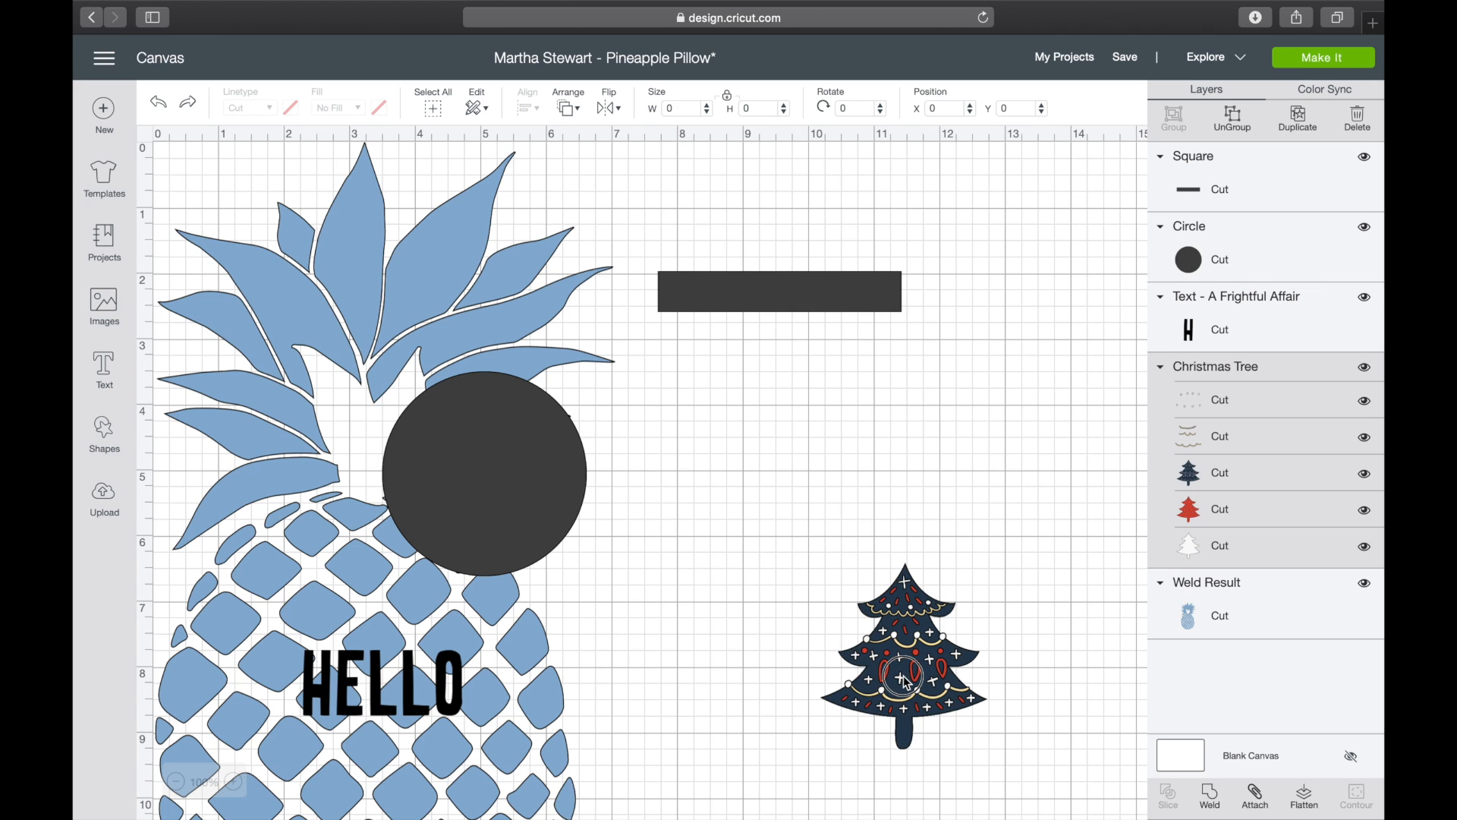
pyautogui.click(1255, 794)
pyautogui.moveTo(927, 719); pyautogui.dragTo(938, 566)
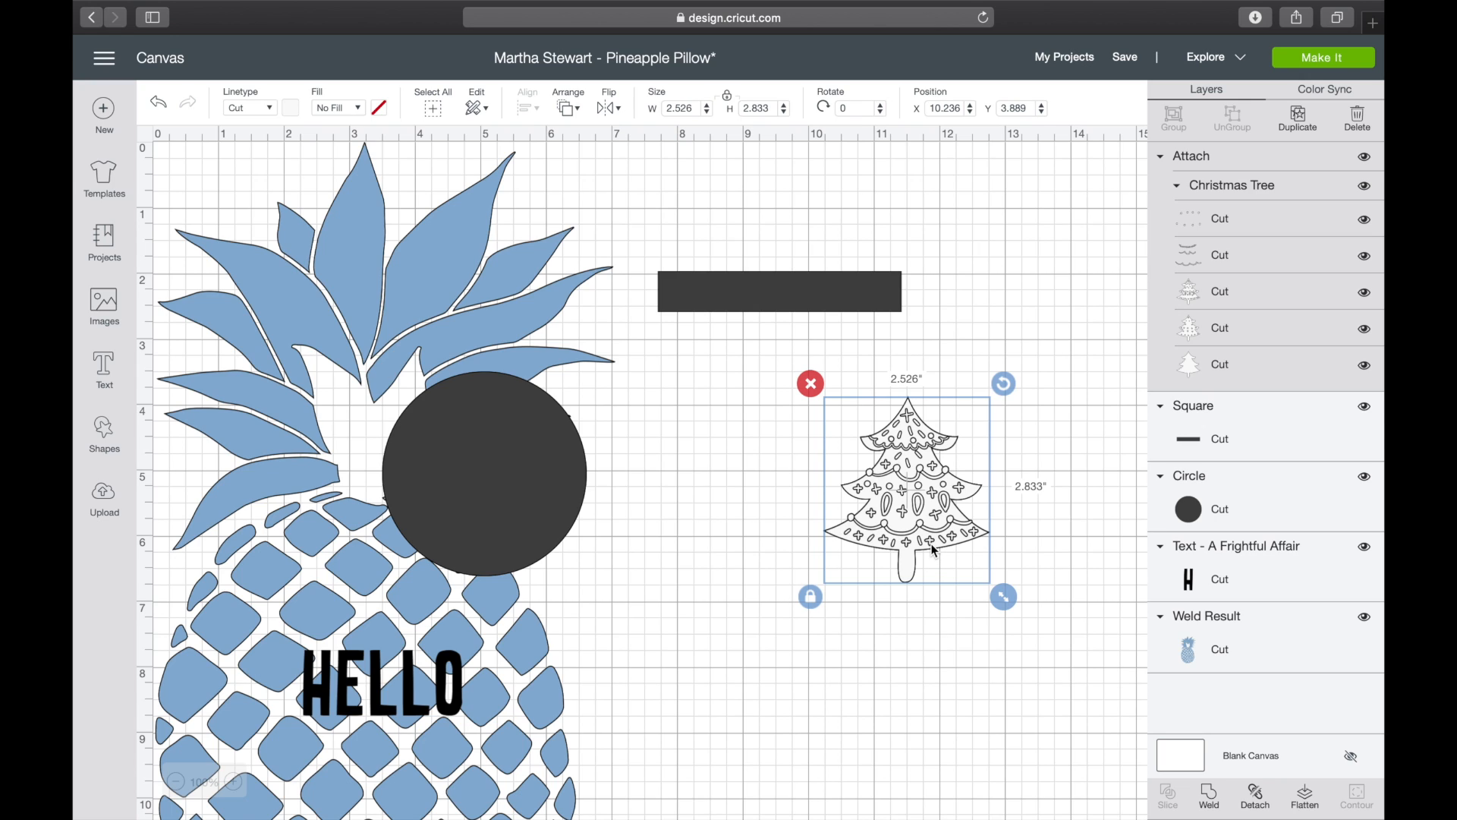
# - Flatten the attached Christmas tree into one printable layer and move it slightly lower on the canvas
pyautogui.click(1307, 796)
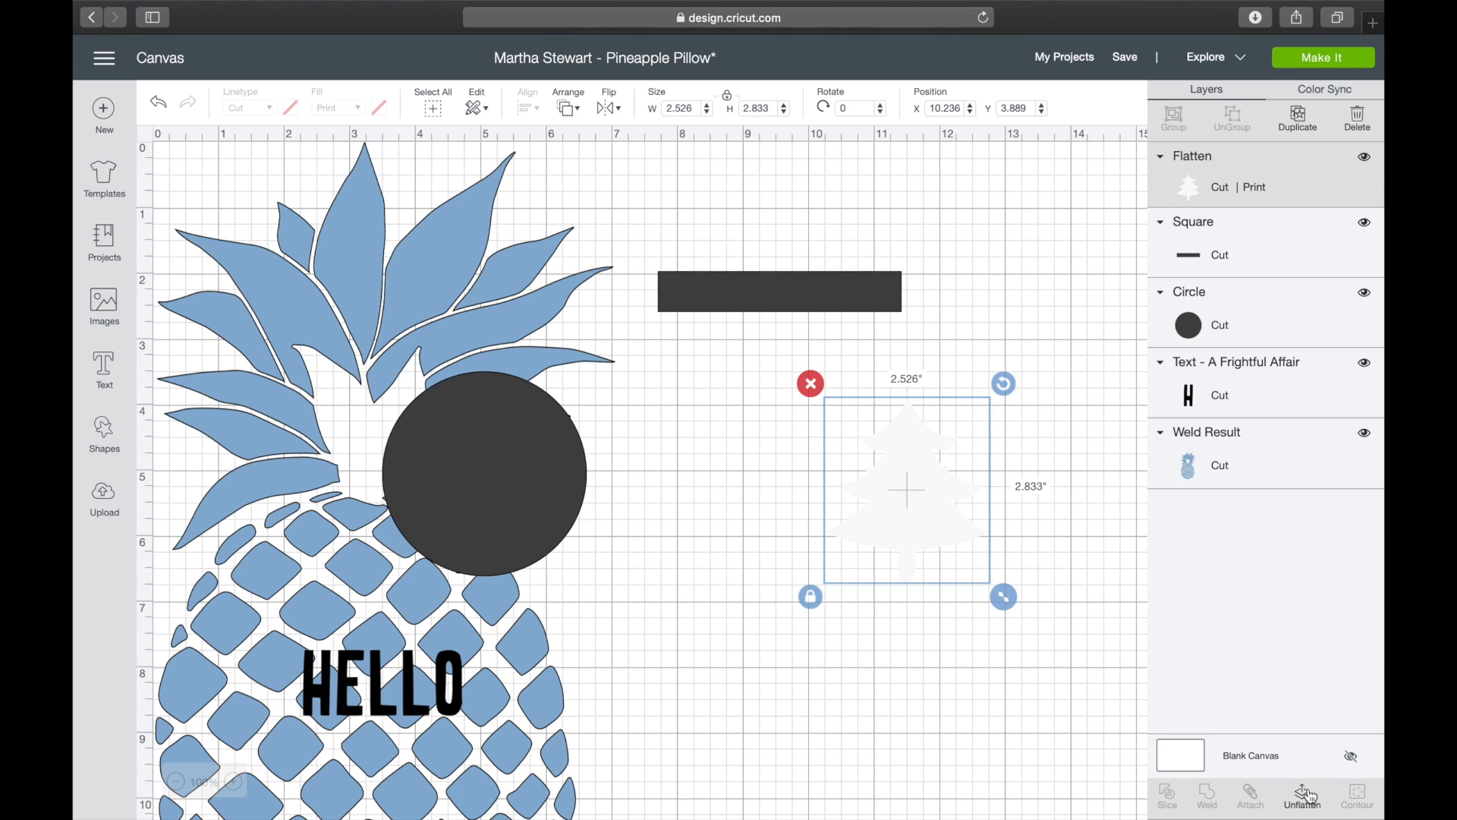
pyautogui.moveTo(943, 511); pyautogui.dragTo(890, 579)
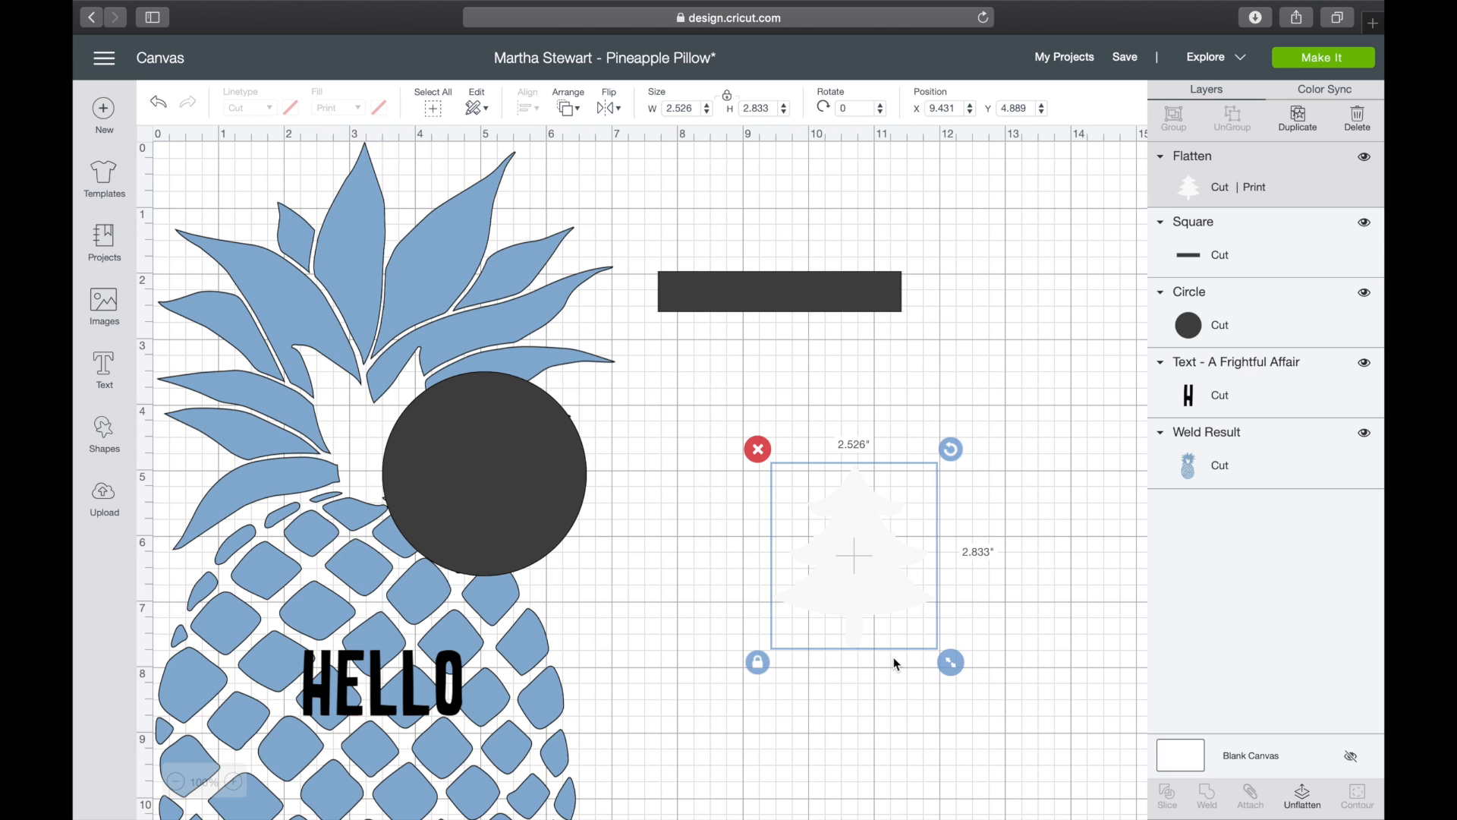
pyautogui.moveTo(859, 571); pyautogui.dragTo(860, 570)
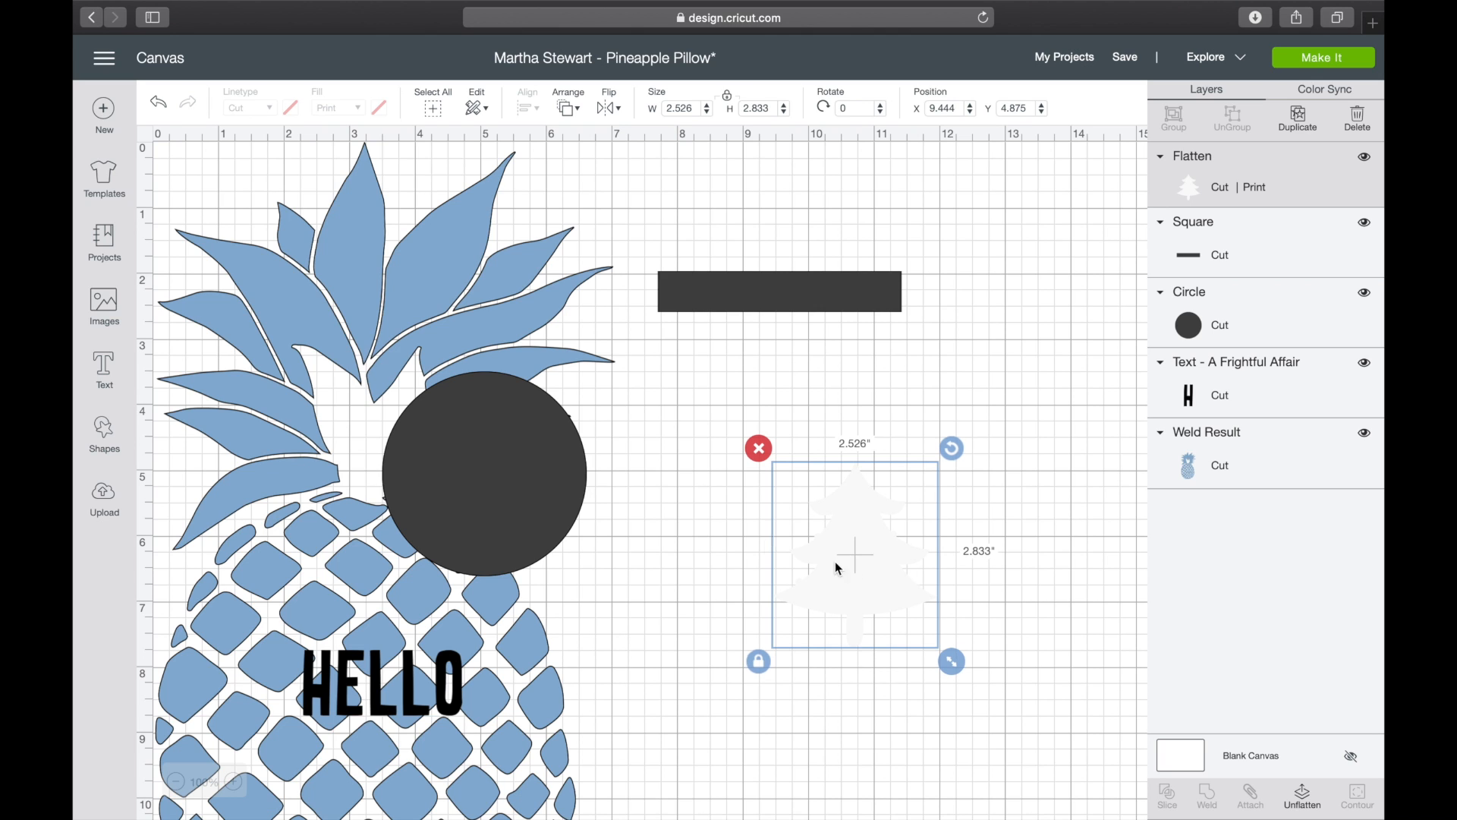
# - Slice the circle and bar where they overlap and pull the bar's outer piece away from the circle
pyautogui.moveTo(551, 497); pyautogui.dragTo(830, 563)
pyautogui.moveTo(743, 583); pyautogui.dragTo(705, 386)
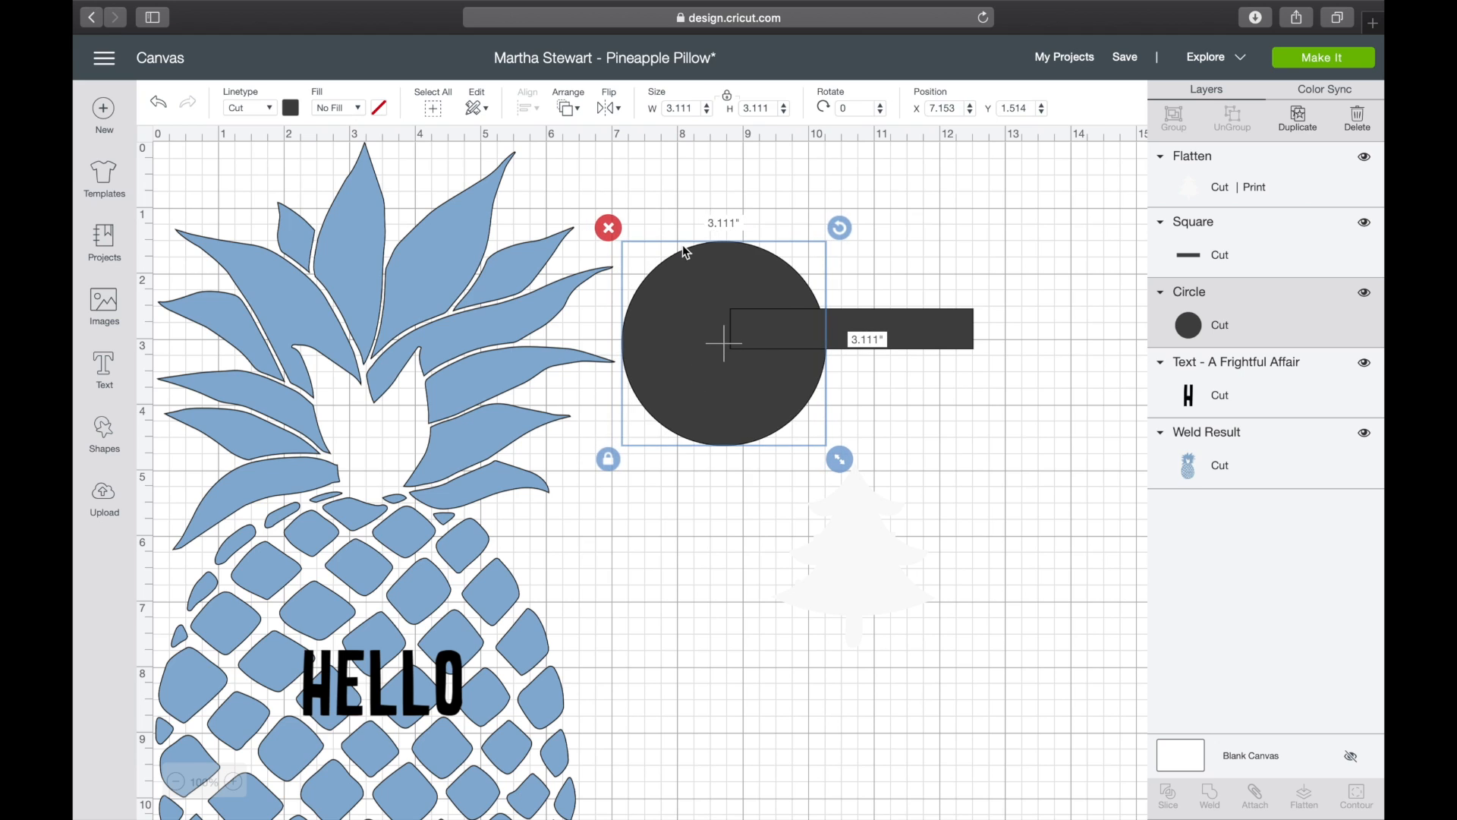
pyautogui.moveTo(688, 216); pyautogui.dragTo(858, 348)
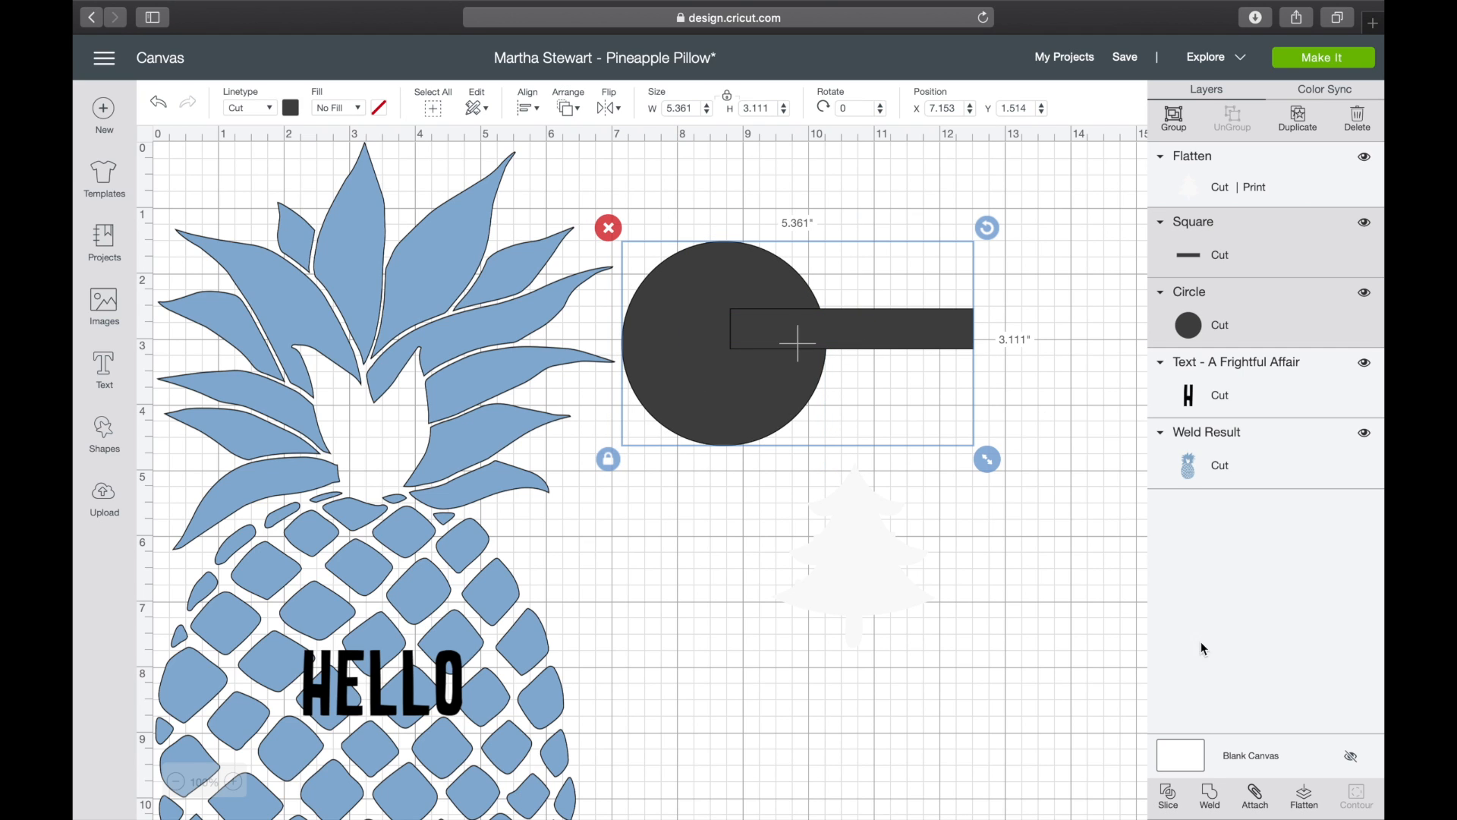
pyautogui.click(1168, 795)
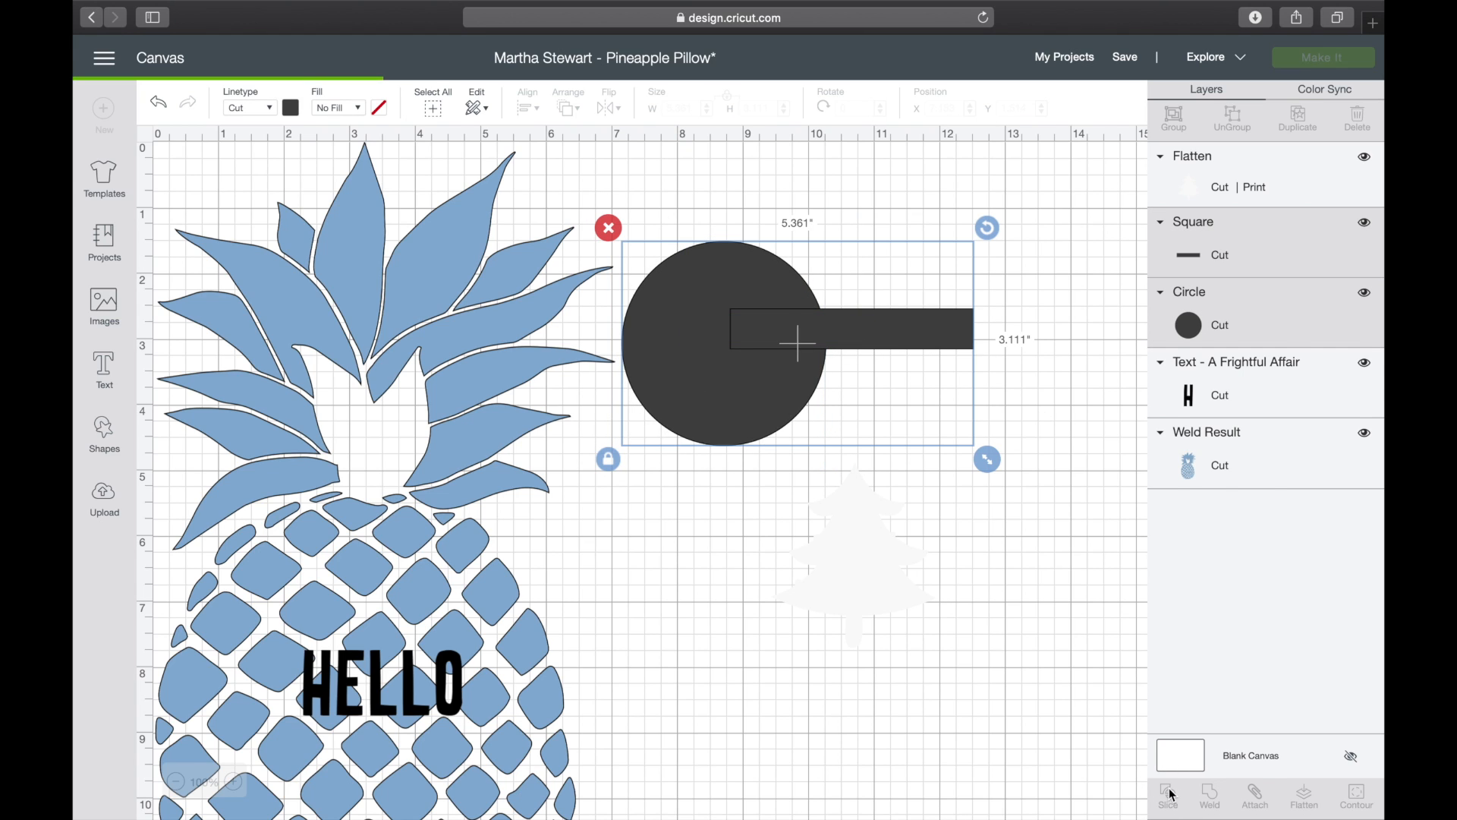
pyautogui.moveTo(891, 351); pyautogui.dragTo(991, 345)
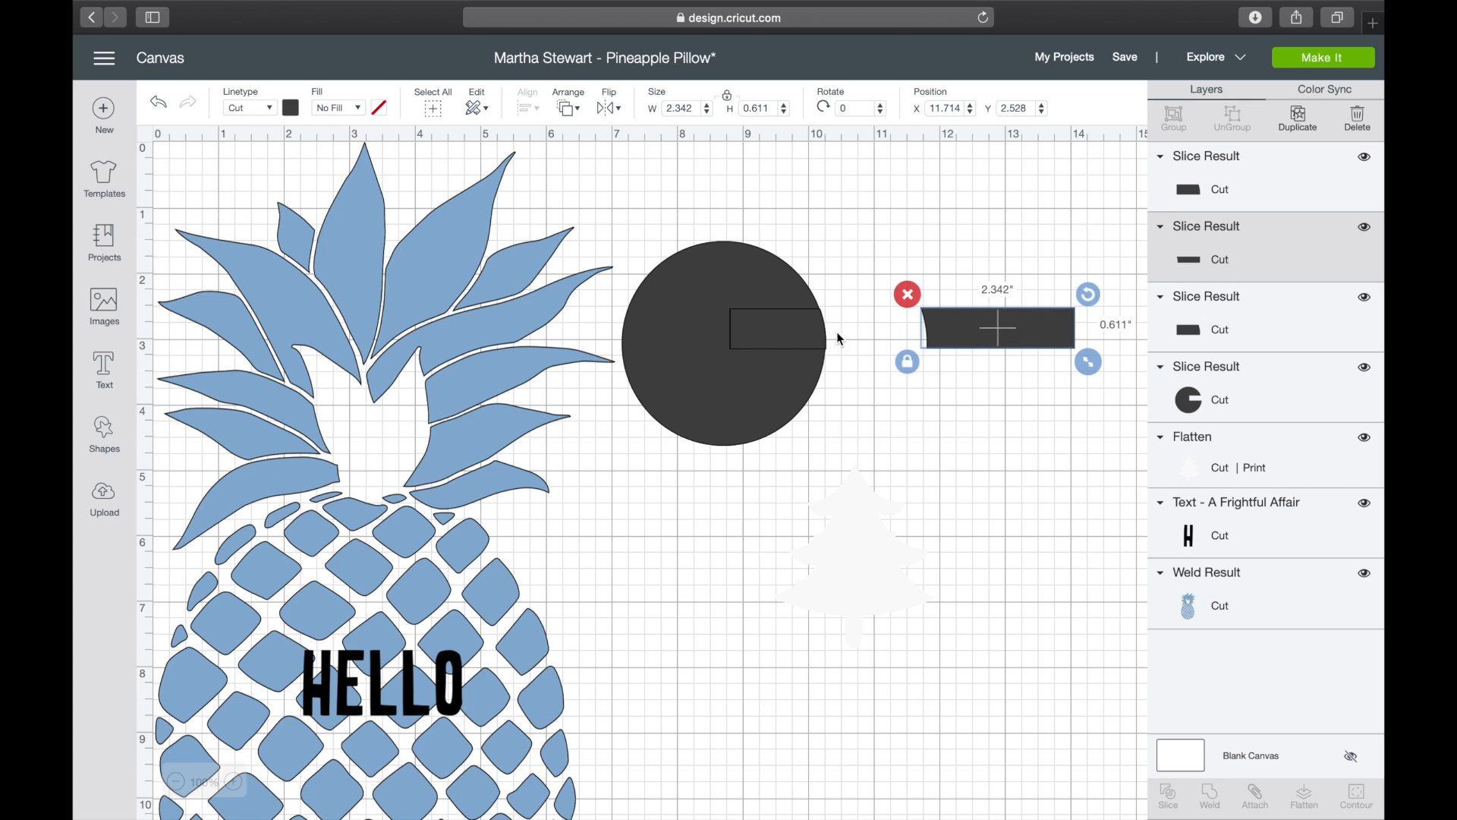
# - Pull one overlap piece away from the circle and hide the three bar-shaped slice results, leaving the notched circle shown
pyautogui.moveTo(805, 334); pyautogui.dragTo(895, 308)
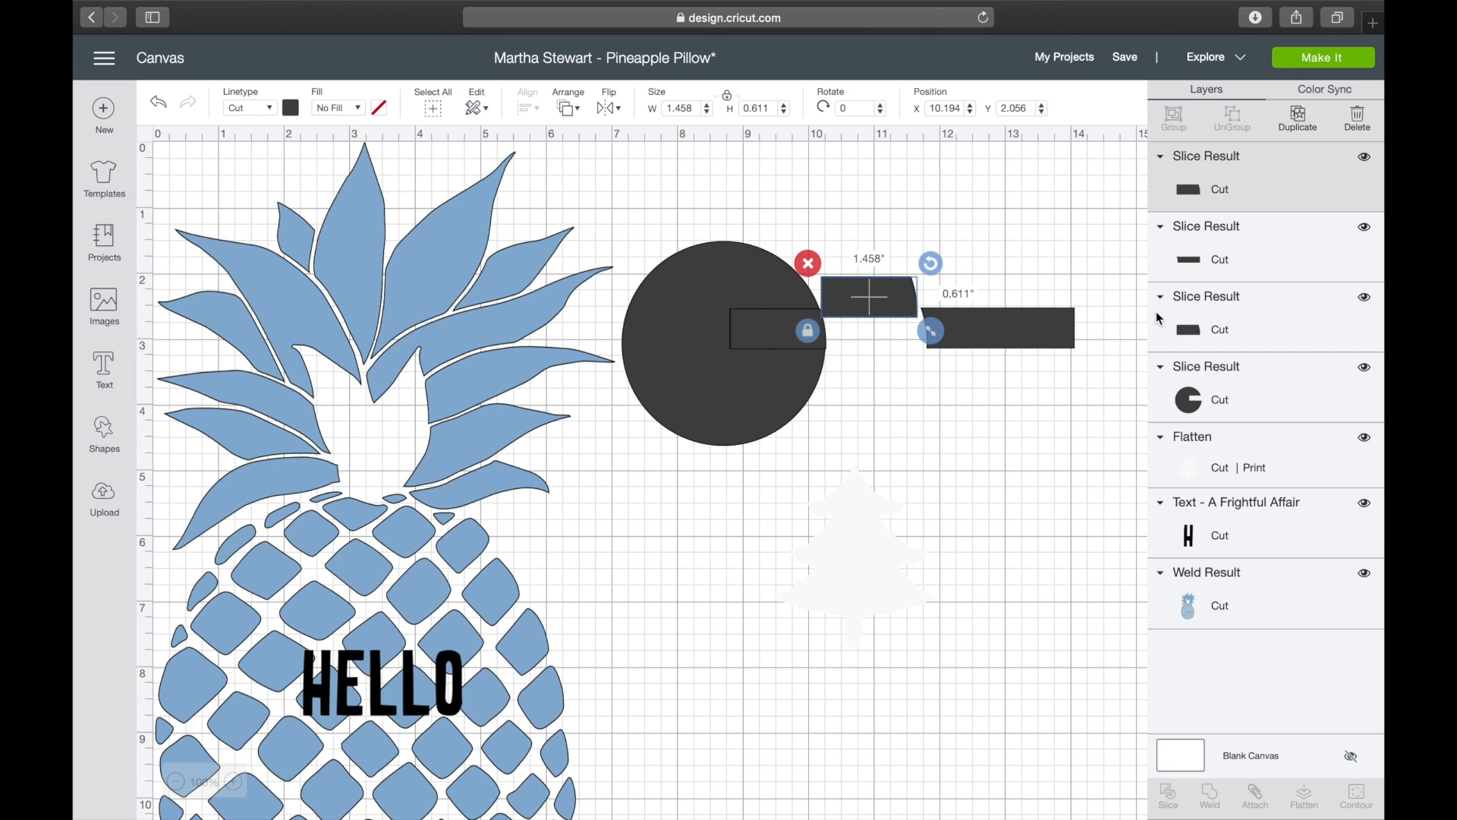
pyautogui.click(1365, 158)
pyautogui.click(1366, 227)
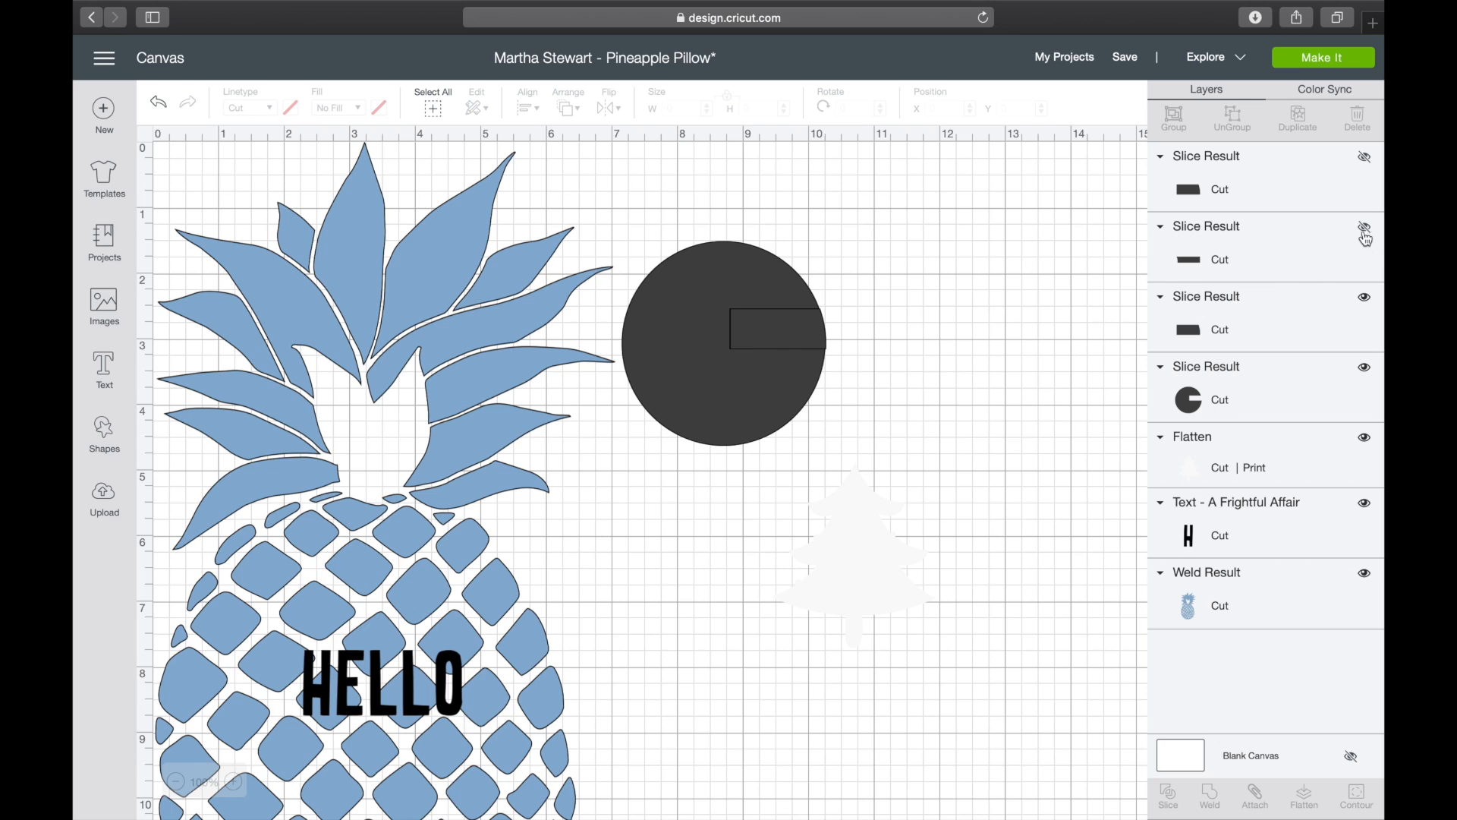
pyautogui.click(1365, 298)
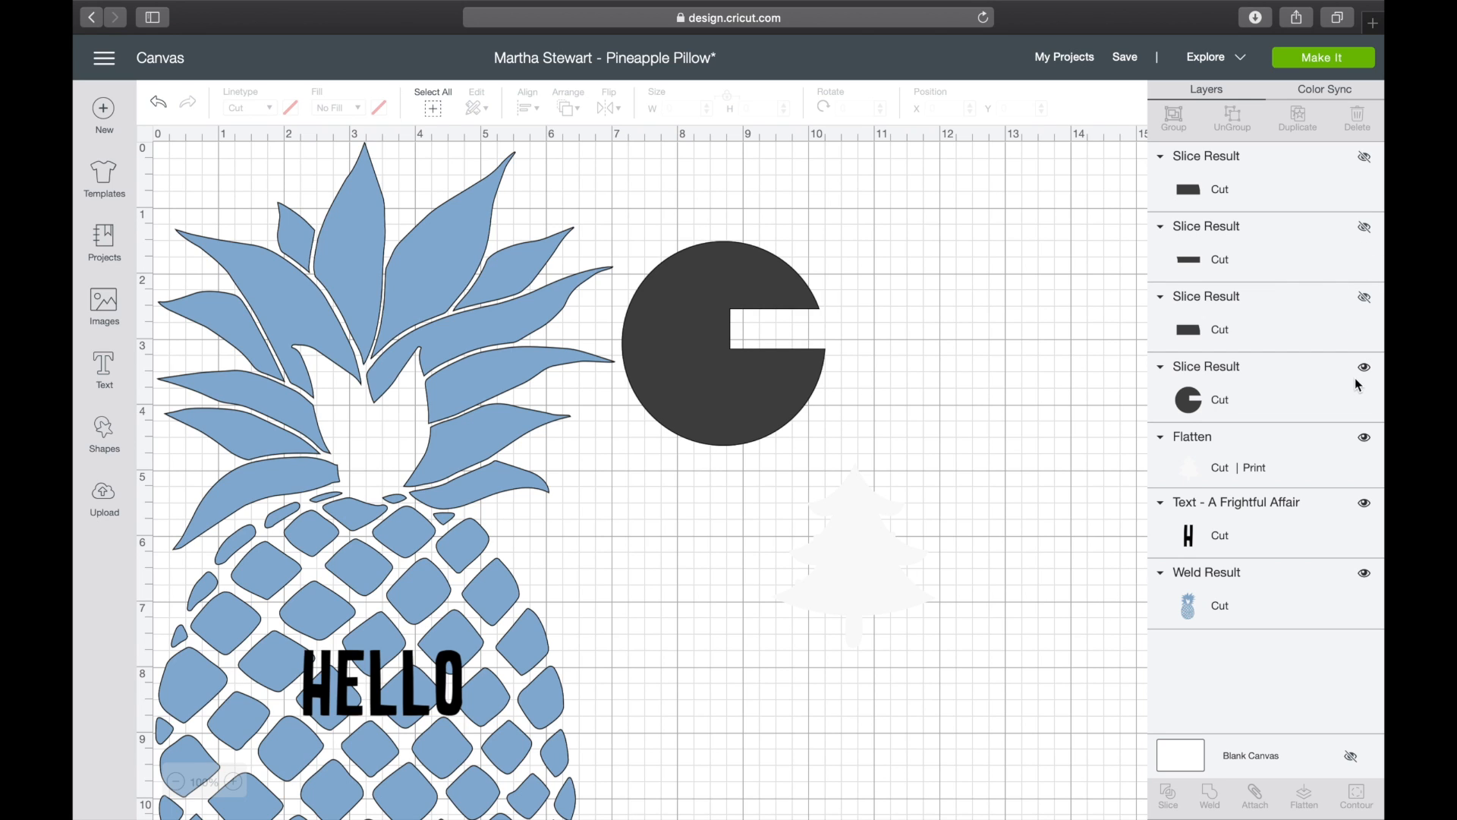
# - Delete the notched circle and the uppermost hidden bar-shaped slice result from the layers
pyautogui.click(1295, 387)
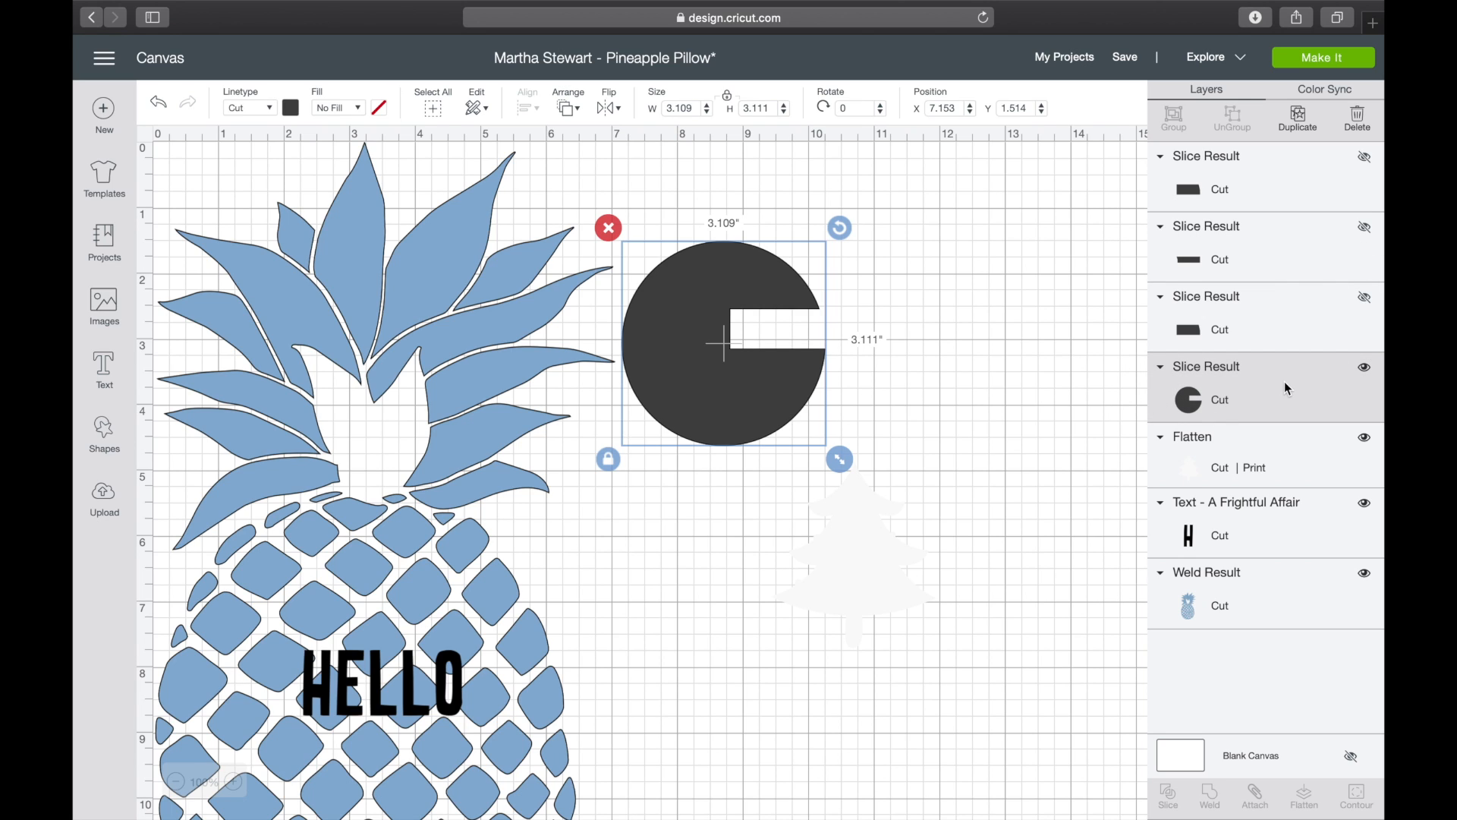
pyautogui.press('Delete')
pyautogui.click(1213, 191)
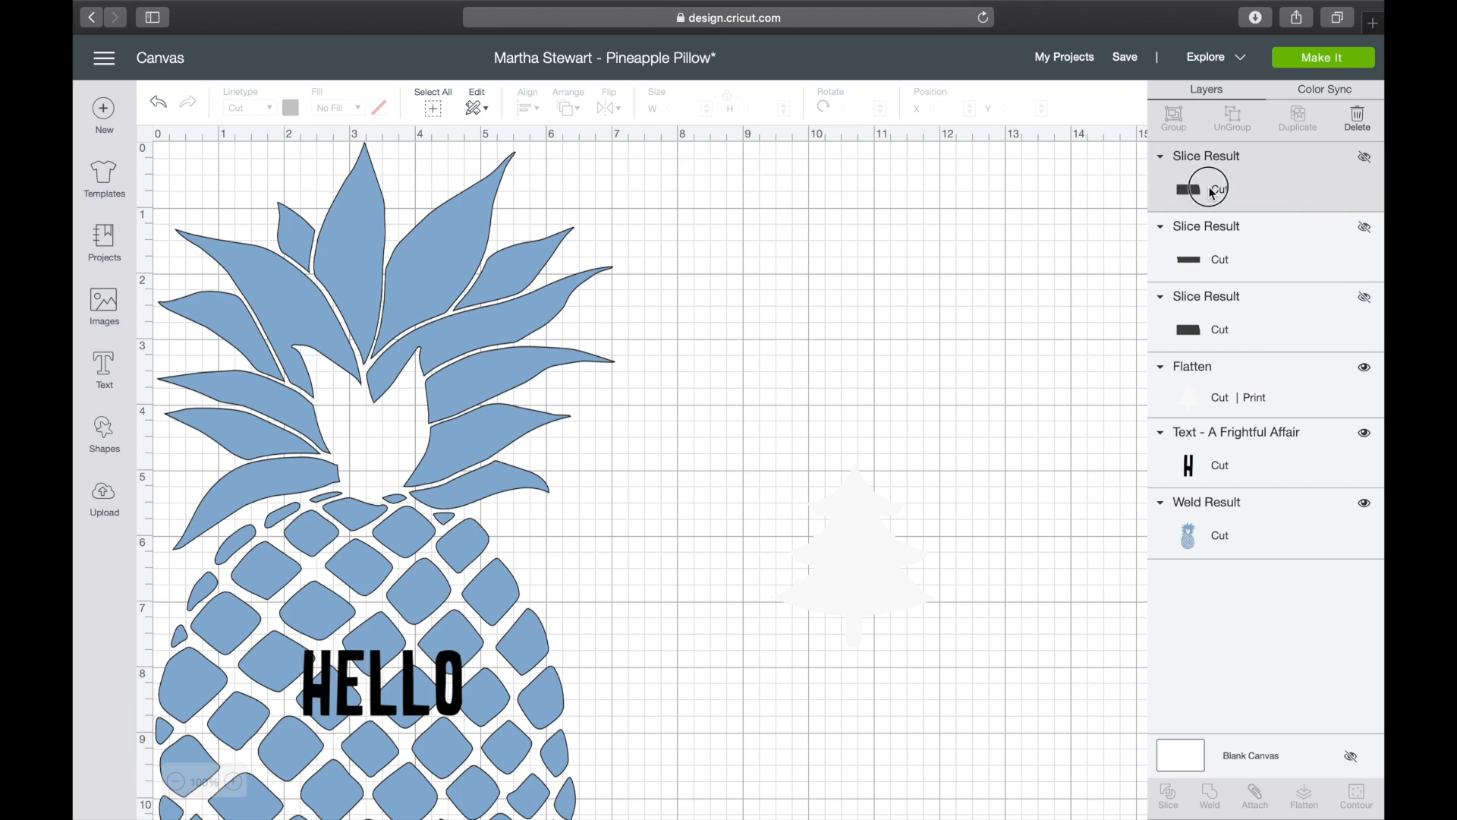
pyautogui.click(1360, 119)
# - Move the pineapple about 3 inches right on the canvas, send the project to mat preview and view mats 2 and 3
pyautogui.moveTo(466, 422); pyautogui.dragTo(665, 422)
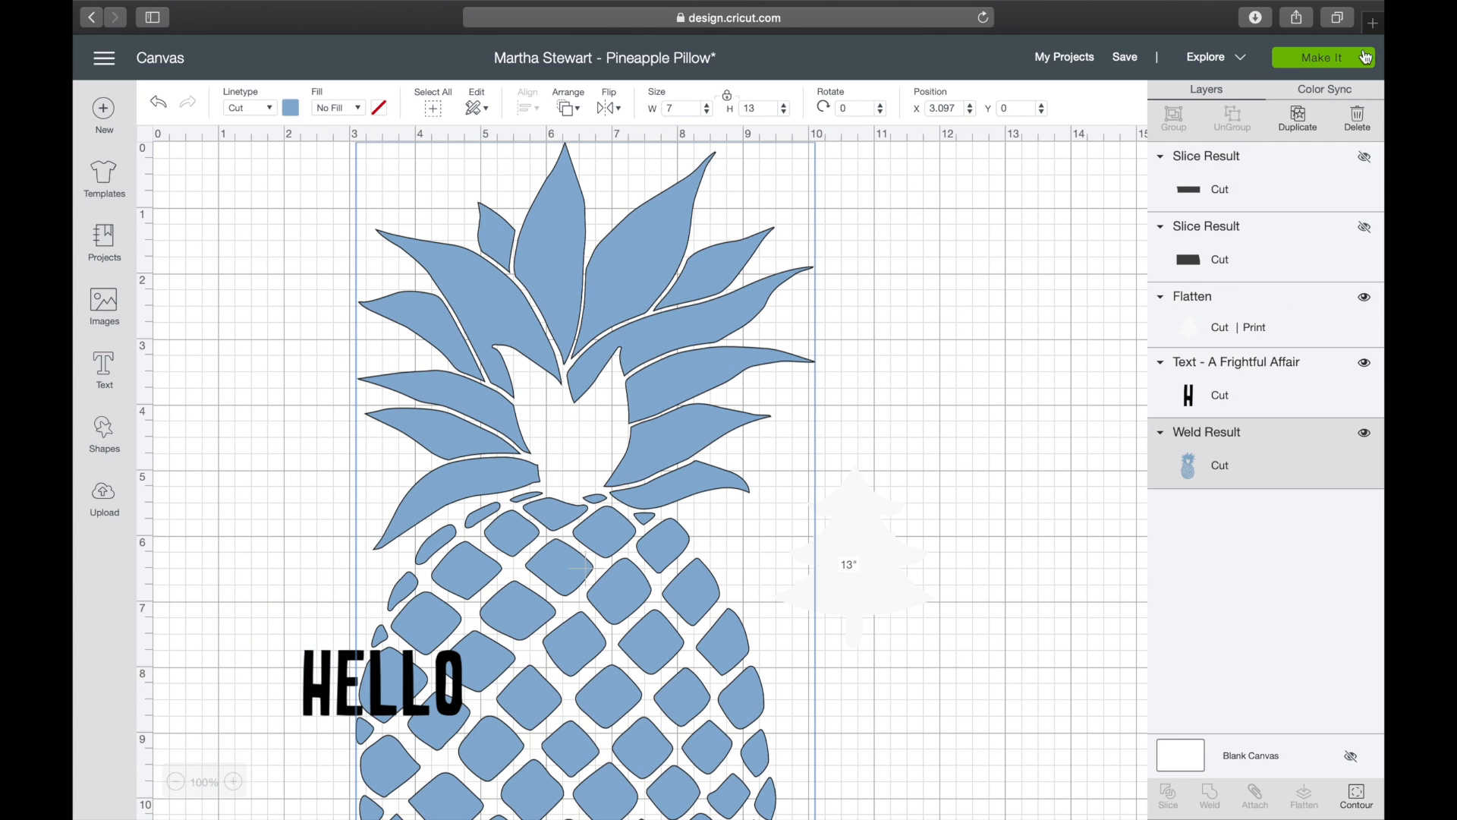
pyautogui.click(1328, 58)
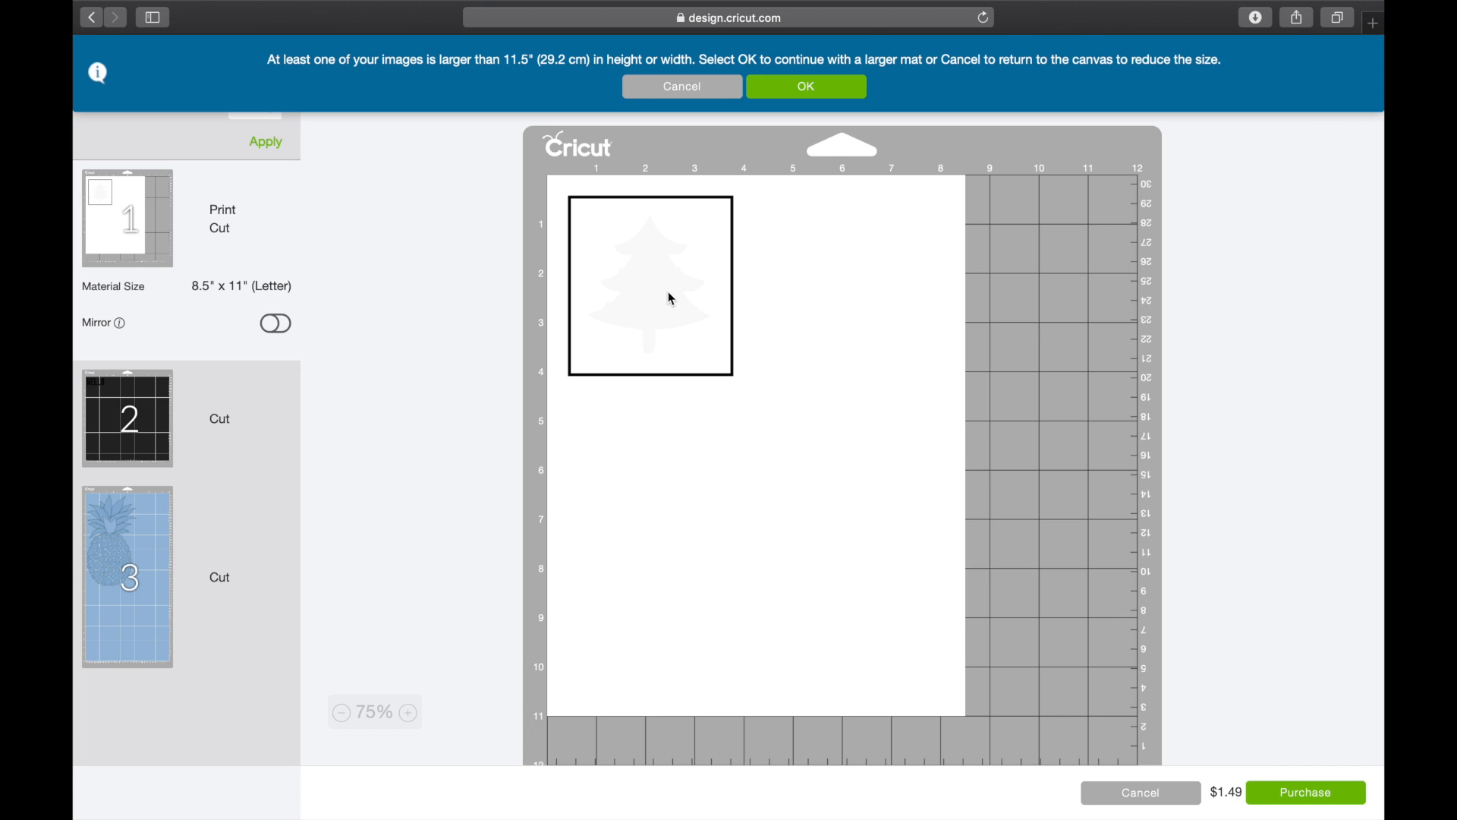
pyautogui.click(128, 419)
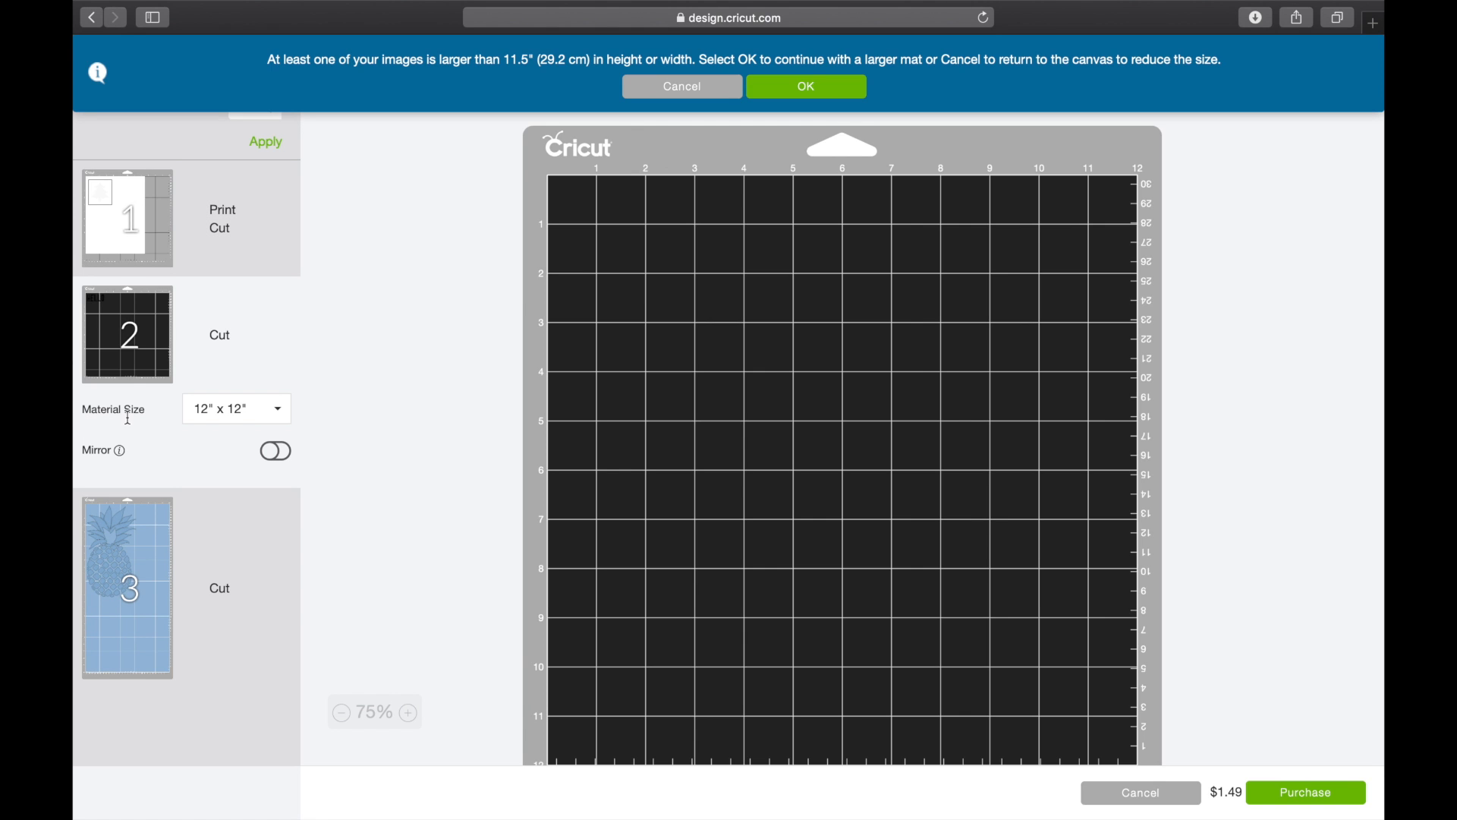
pyautogui.click(127, 559)
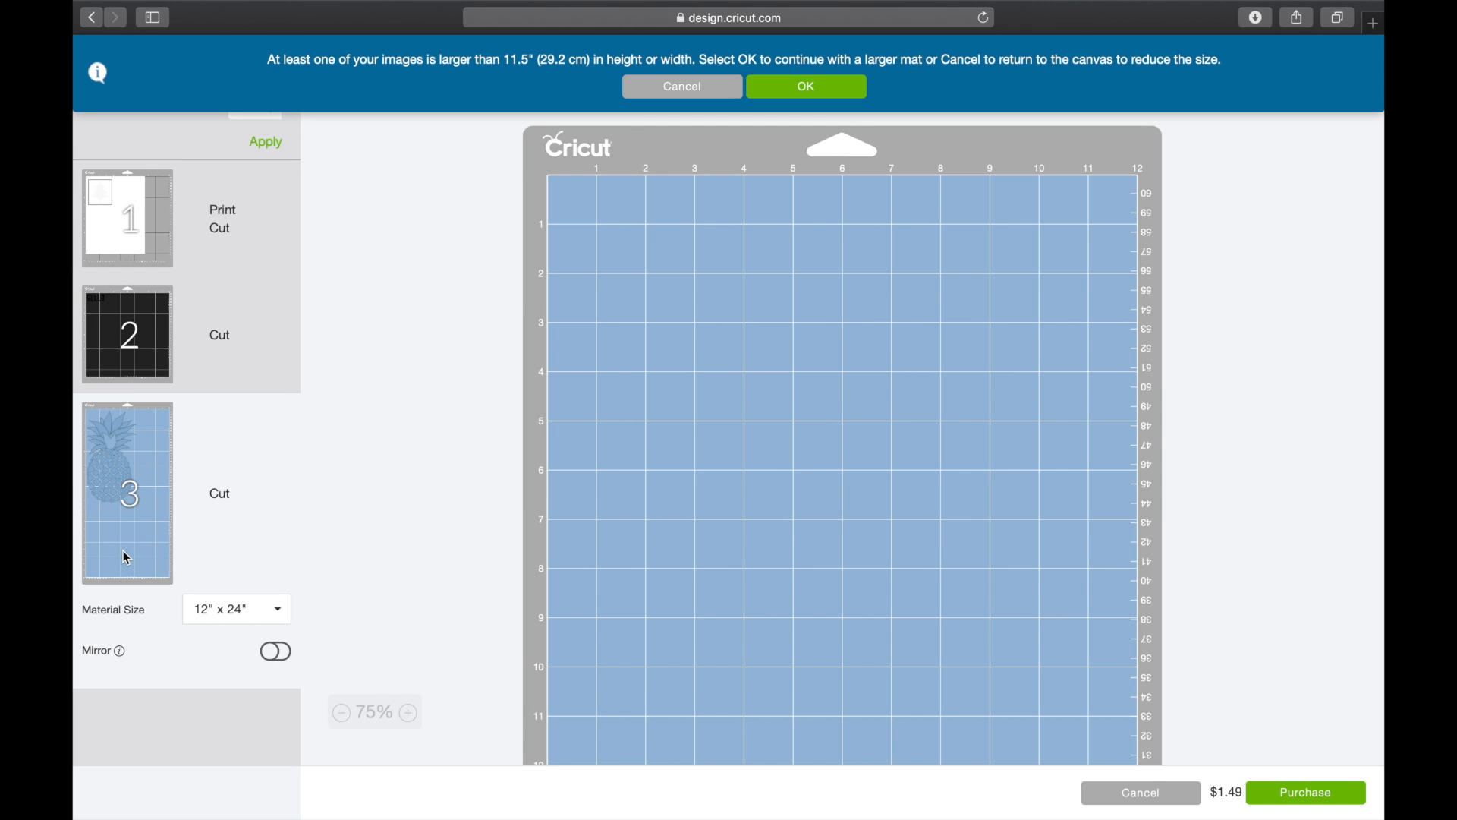